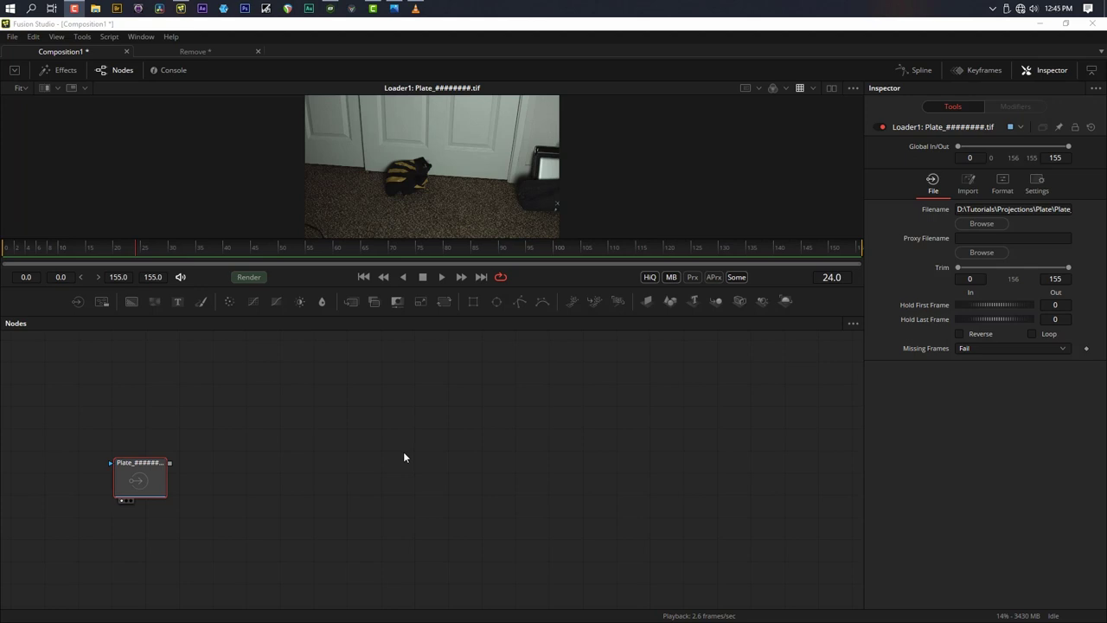
Enlarge the viewer and review the plate footage by playing it and scrubbing through the frames
left_click_drag(103, 251, 168, 253)
left_click_drag(351, 285, 343, 541)
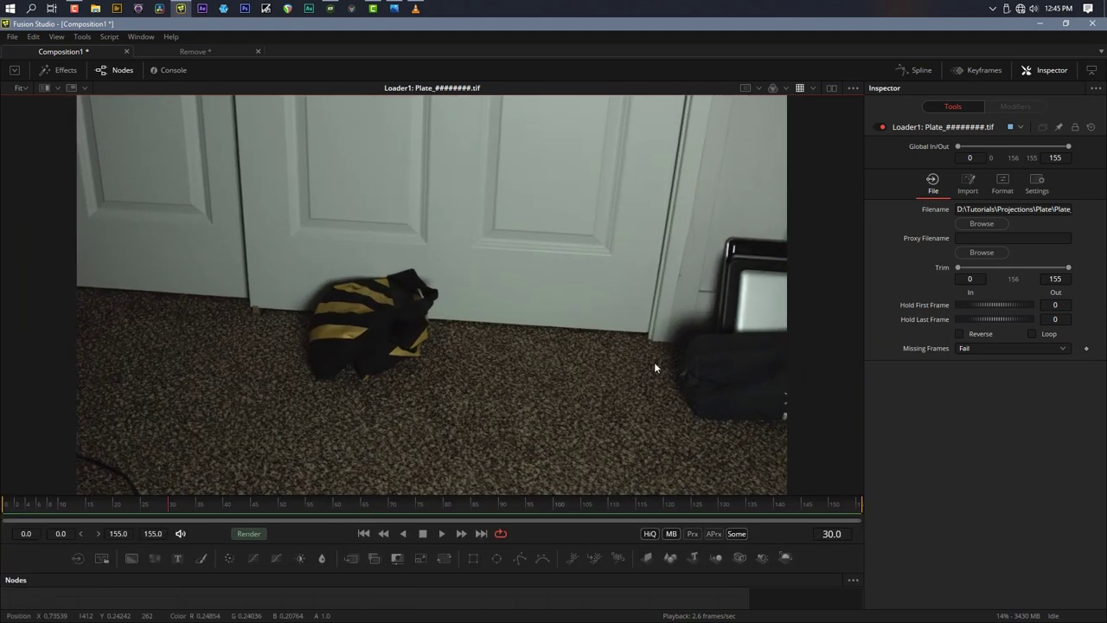
left_click_drag(92, 504, 4, 505)
key("space")
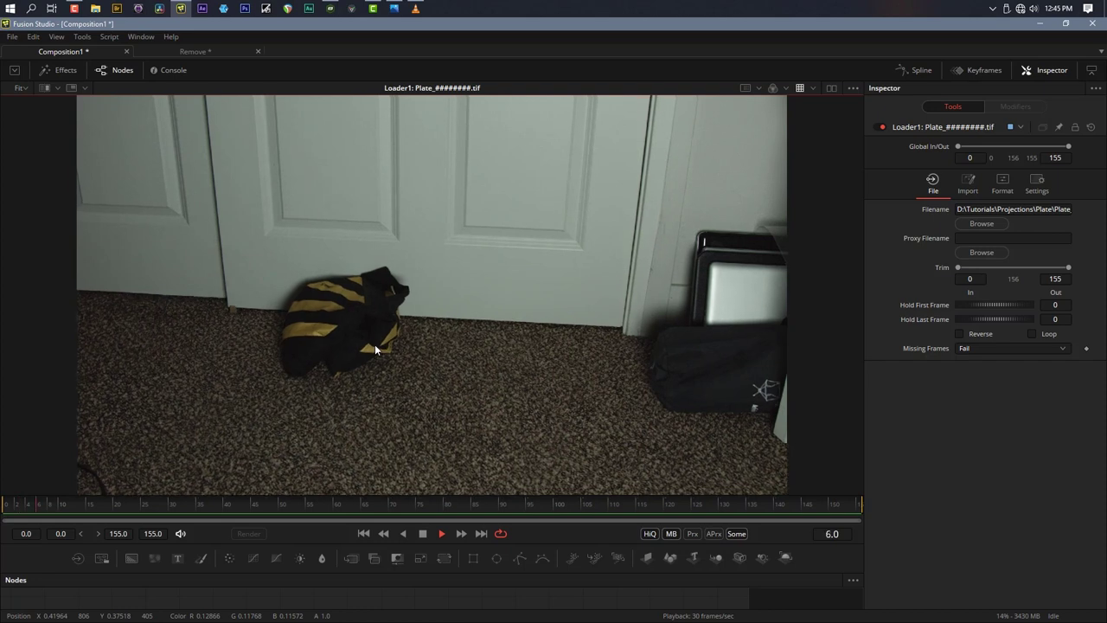
key("space")
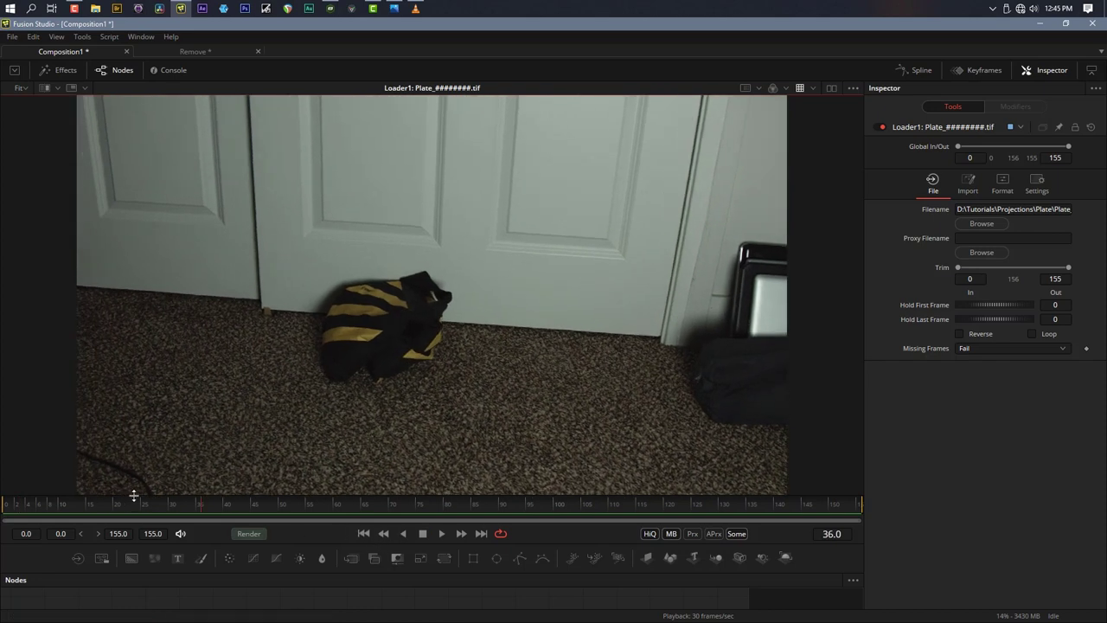
left_click_drag(209, 506, 386, 514)
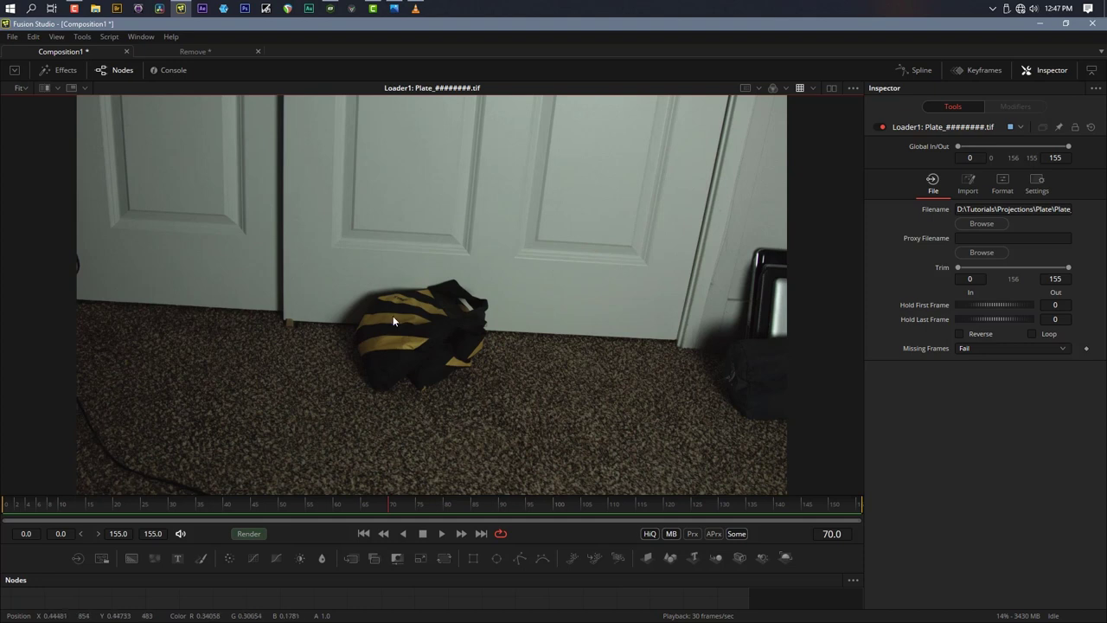
Add a Camera Tracker node after the plate loader, place it up and to the right of the loader, and view it
left_click_drag(410, 542, 427, 344)
left_click_drag(153, 533, 140, 530)
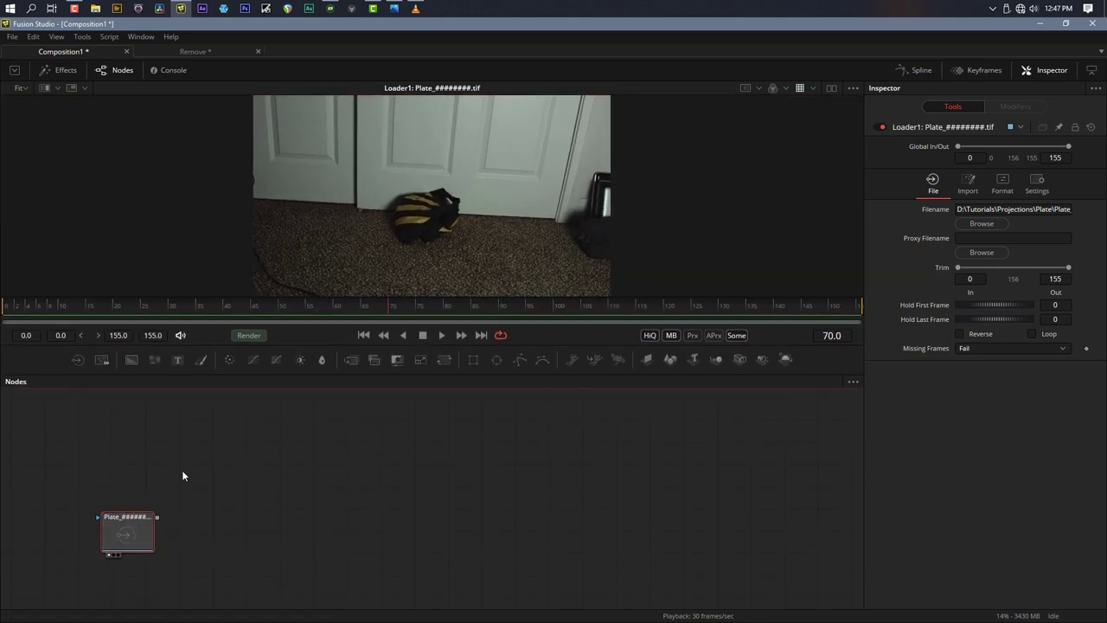
left_click(151, 525)
key("shift+space")
type("Time Stretcher")
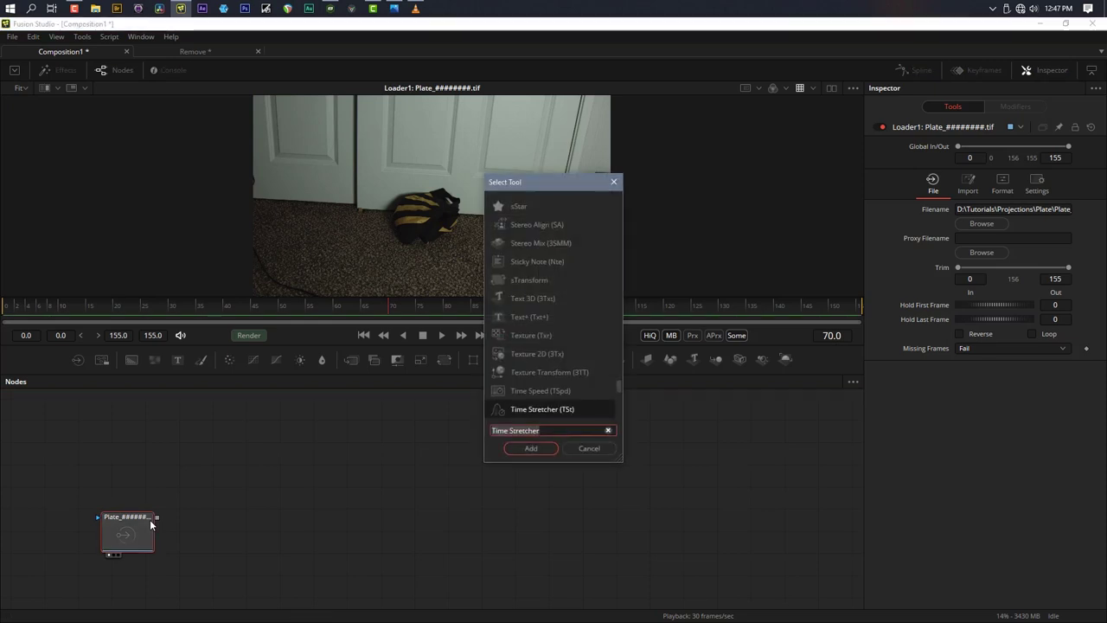
type("cam")
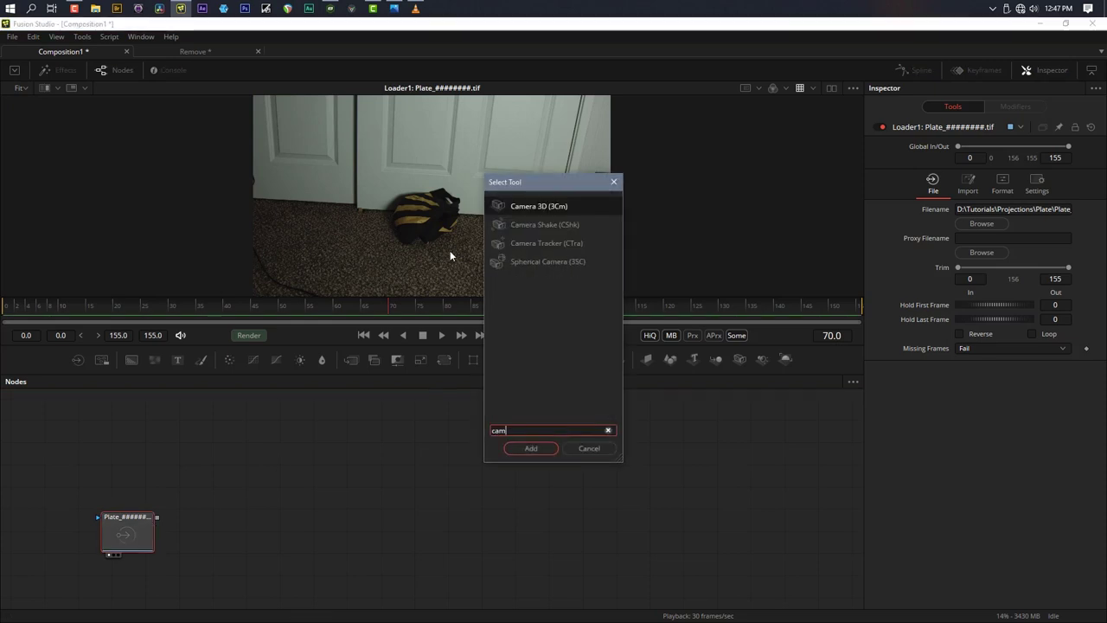
left_click(512, 245)
left_click(531, 448)
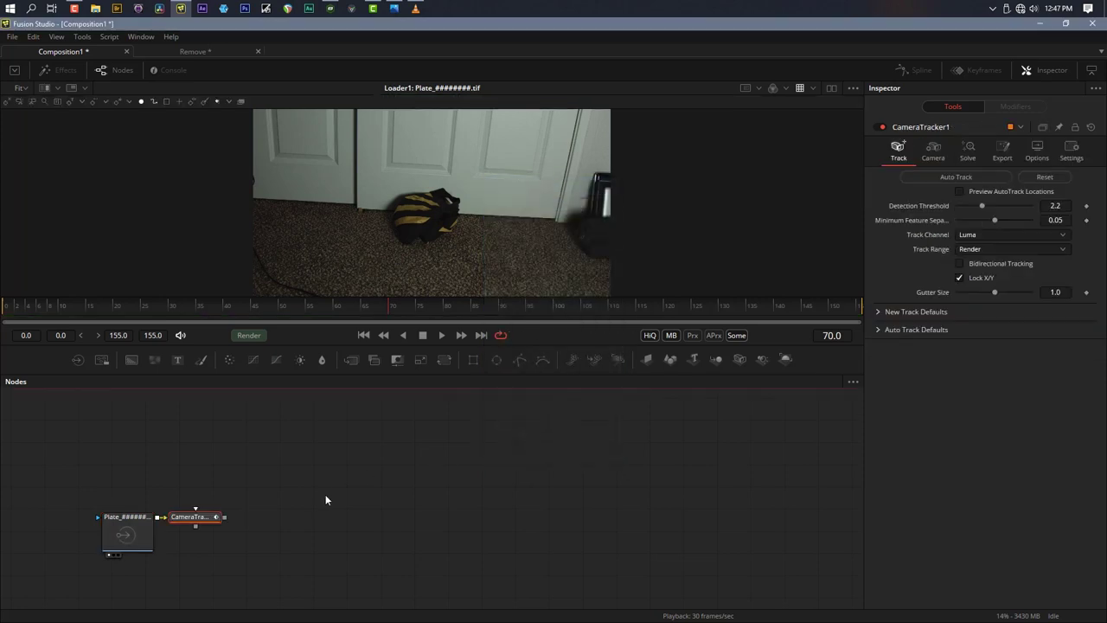
left_click_drag(194, 522, 240, 465)
key("1")
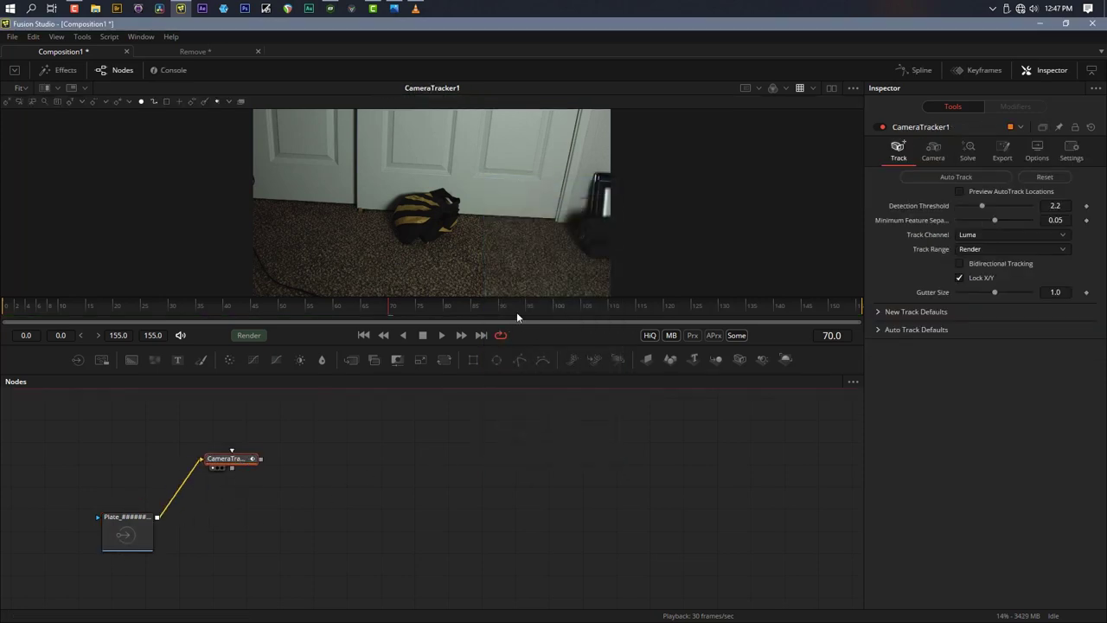
From frame 0, preview auto-track locations, set Detection Threshold to 2.036 and Minimum Feature Separation to 0.0268, and auto-track the plate
left_click(364, 335)
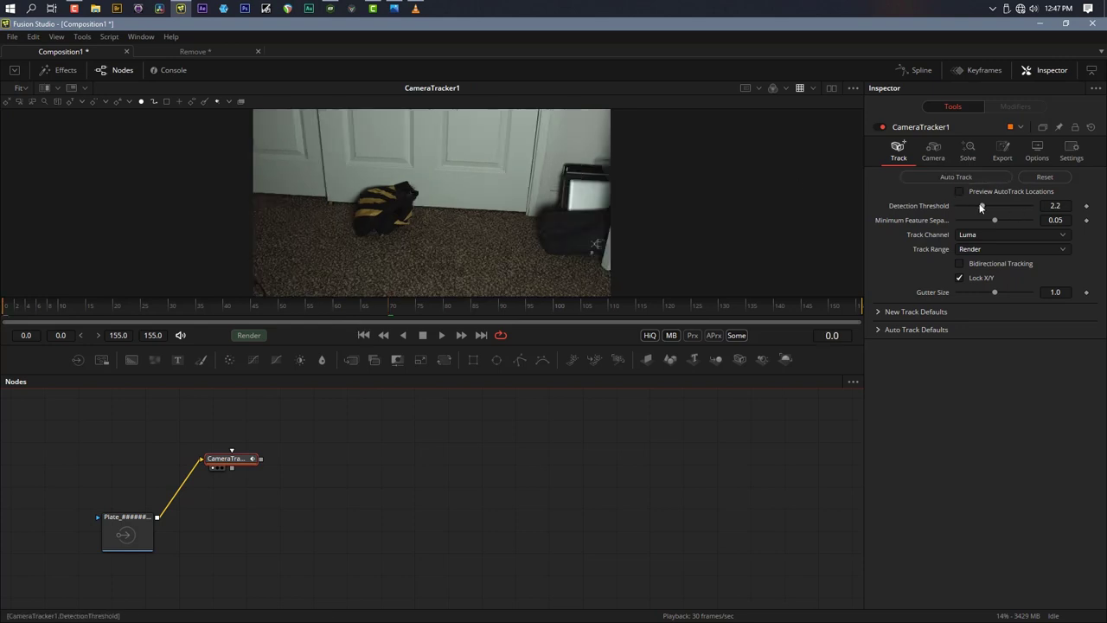
left_click(959, 191)
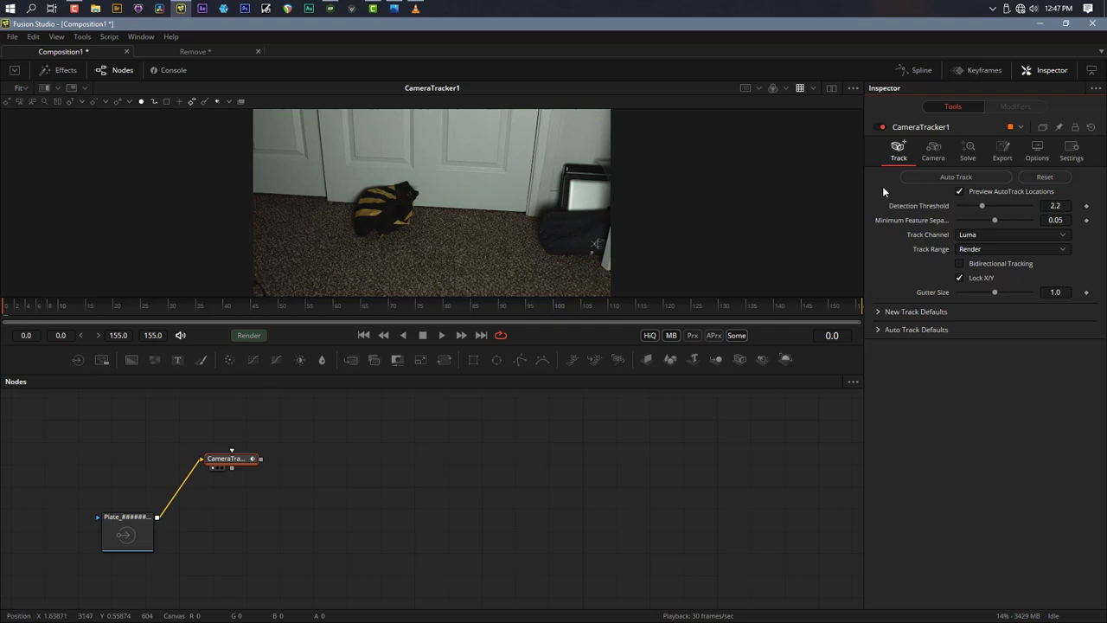
mouse_move(980, 206)
left_mouse_down()
mouse_move(971, 205)
mouse_move(979, 221)
left_mouse_up()
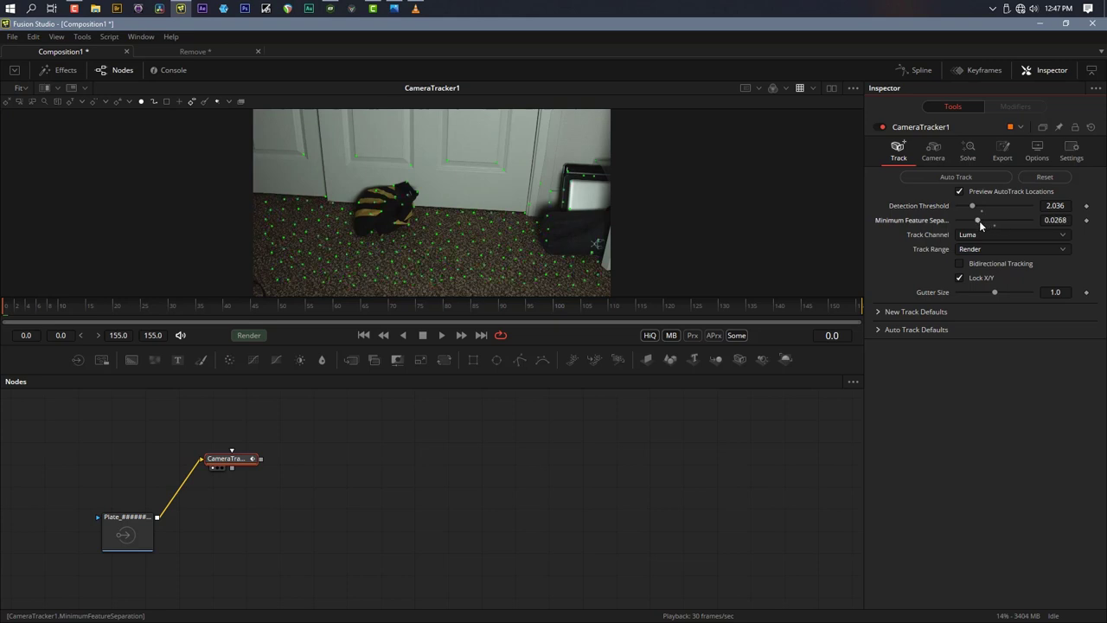
left_click(932, 178)
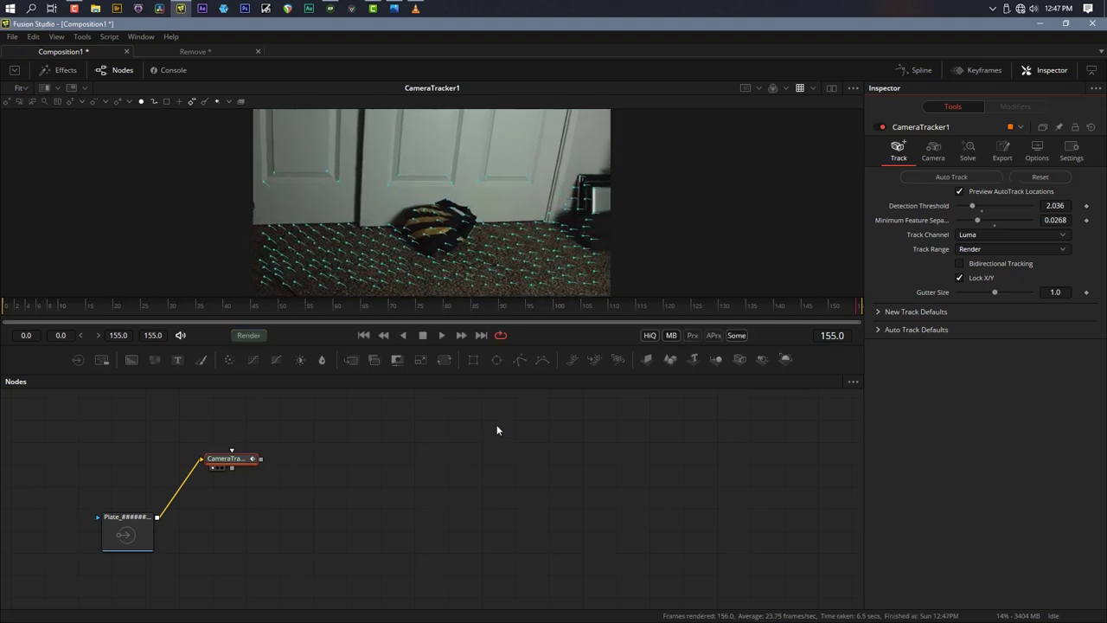
Set the tracker's film gate to Blackmagic URSA, Production 4K 16:9 and its focal length to 24 mm
left_click(934, 150)
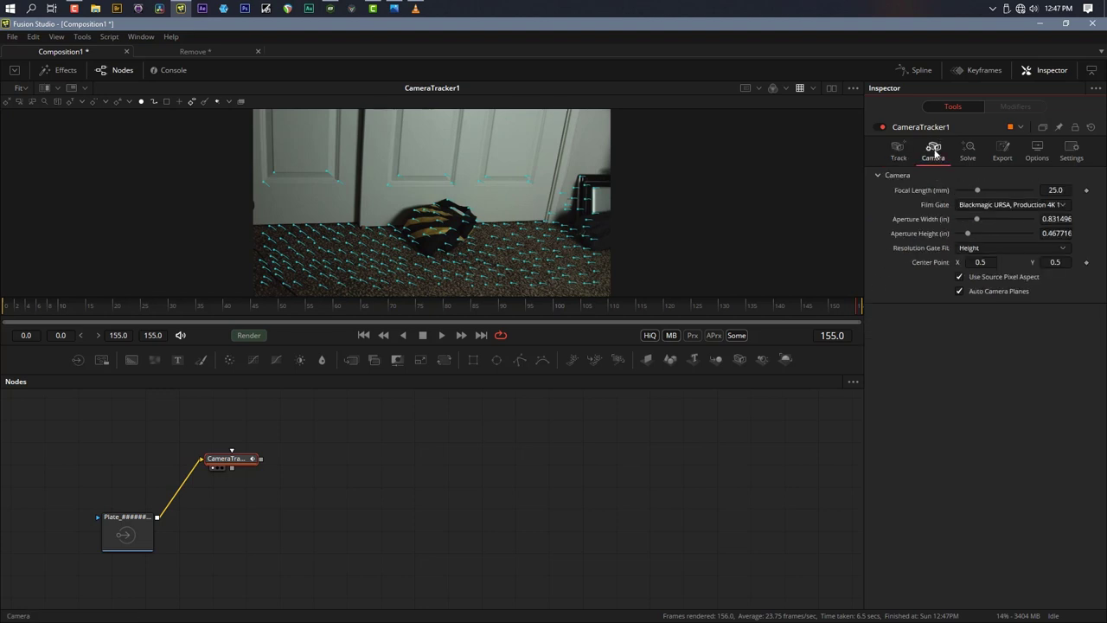
left_click(1018, 204)
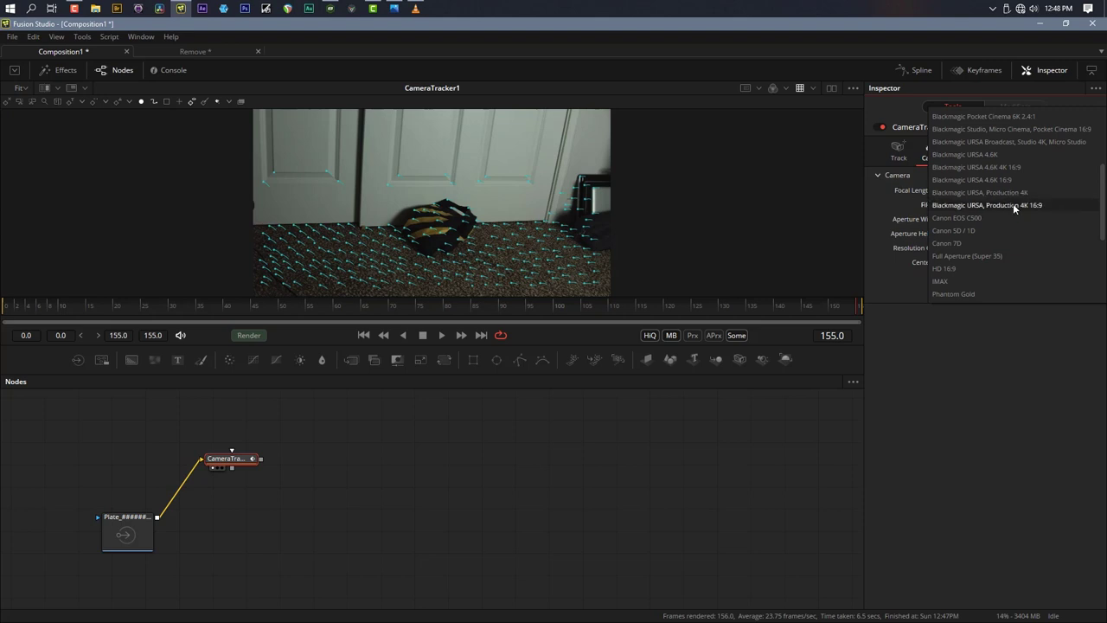
left_click(1013, 204)
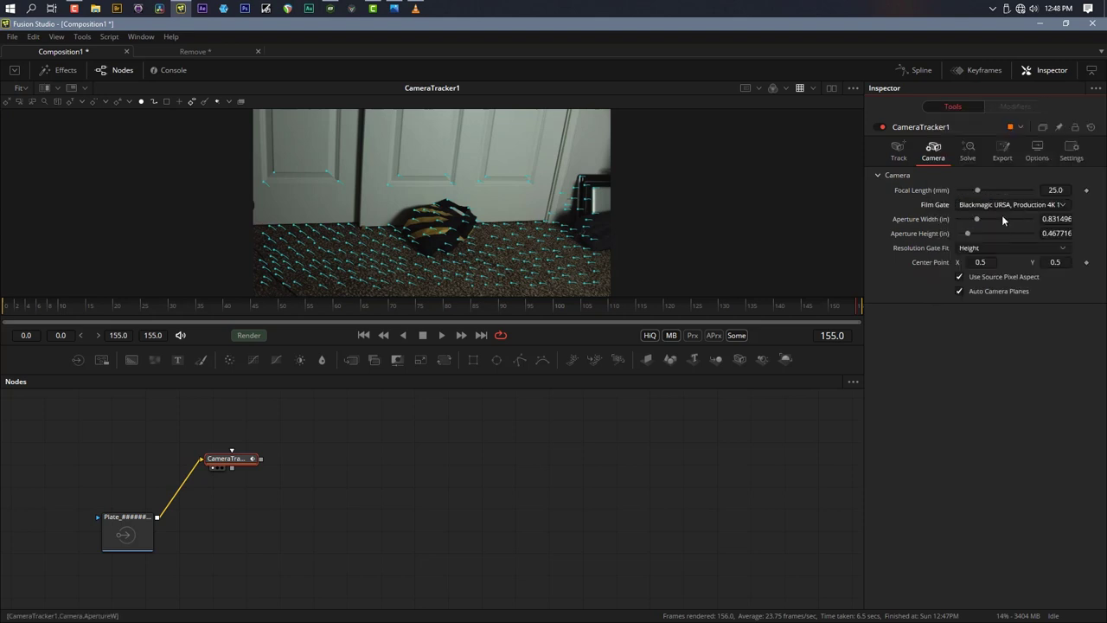
left_click(1057, 189)
type("24")
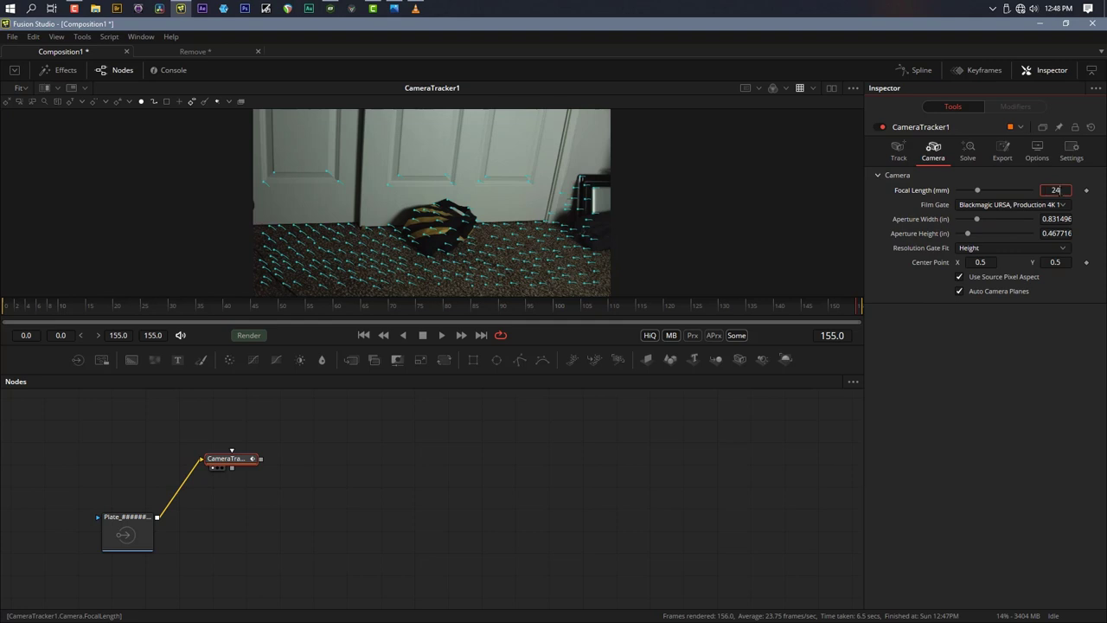
key("Return")
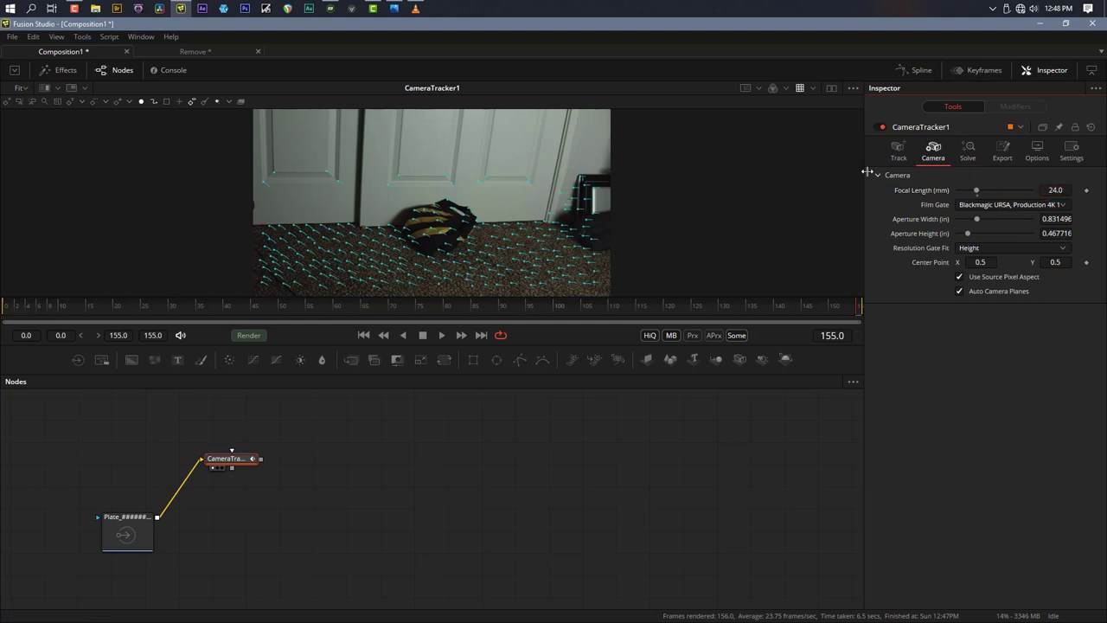
Turn off Refine Focal Length, solve the camera, and scrub the footage to check the solved tracks
left_click(966, 151)
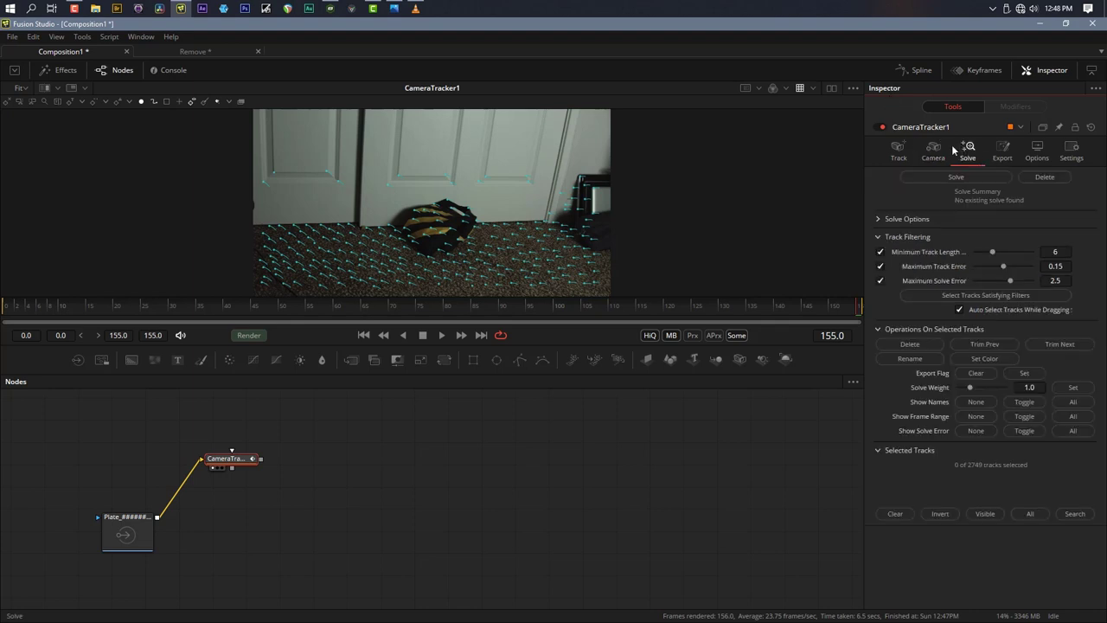
left_click(879, 219)
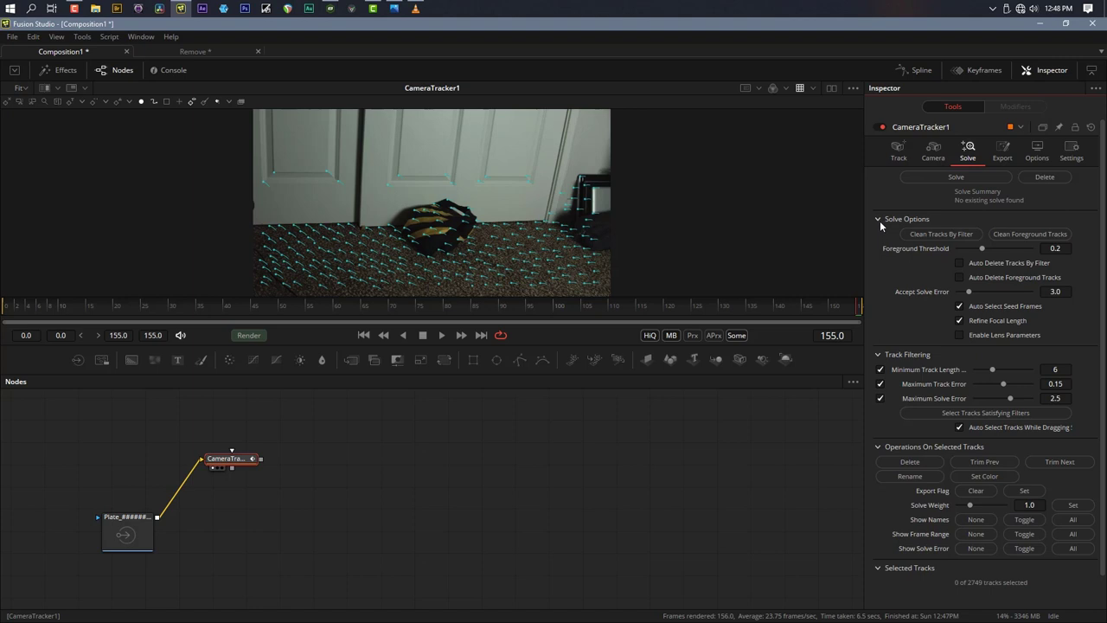
left_click(960, 321)
left_click(919, 175)
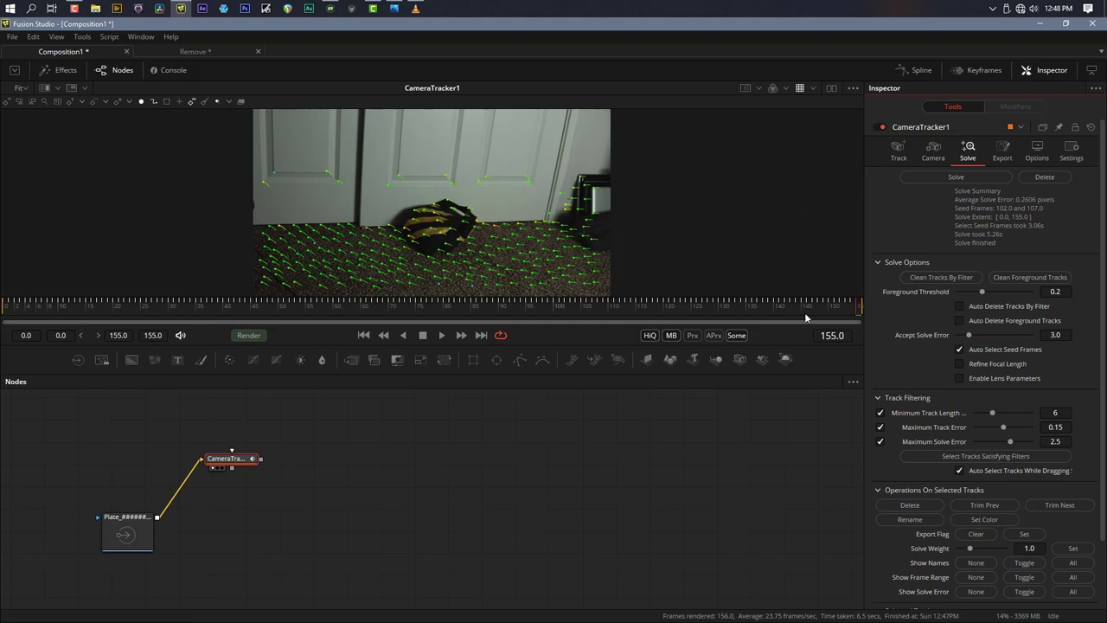
left_click_drag(29, 305, 260, 320)
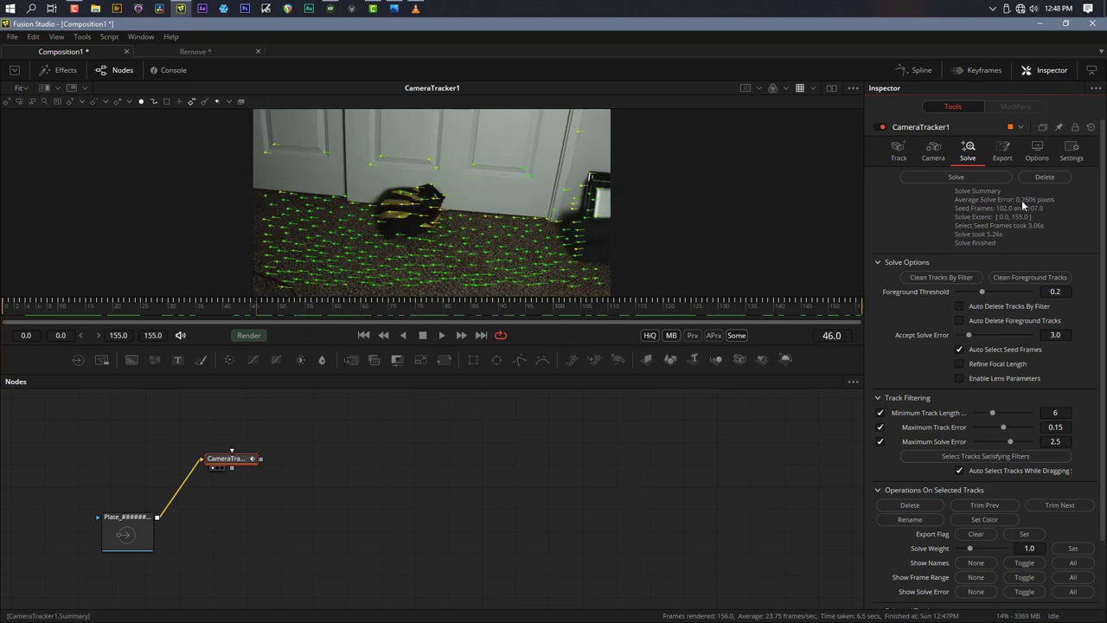
At frame 0, select the carpet tracks, set the 3D scene transform to Unaligned, and set the XZ ground plane orientation from them
left_click(363, 336)
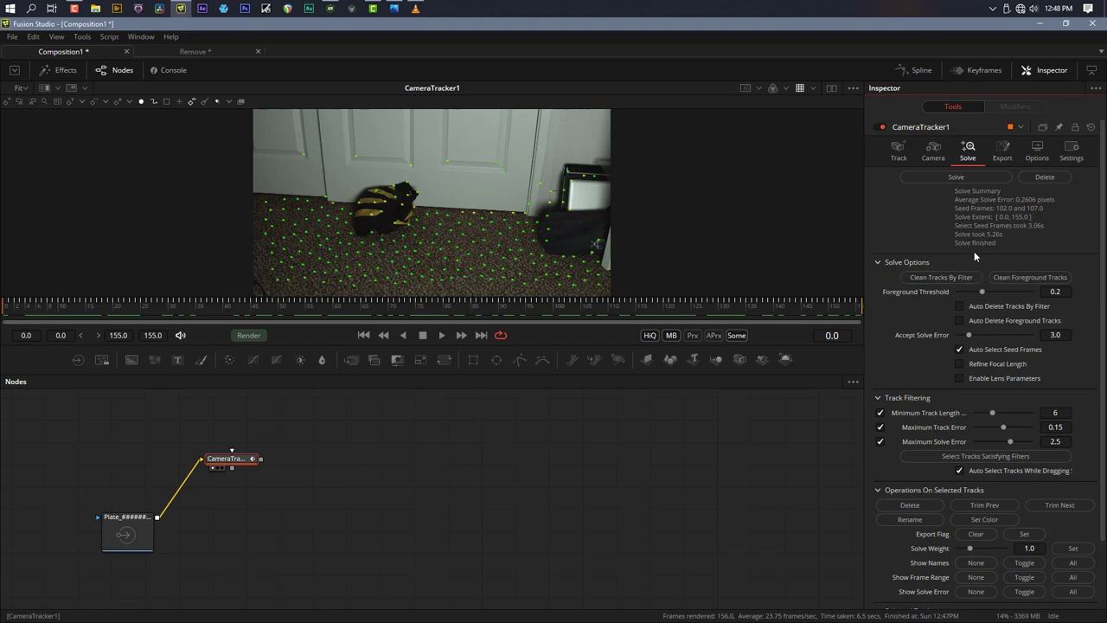
left_click(1002, 152)
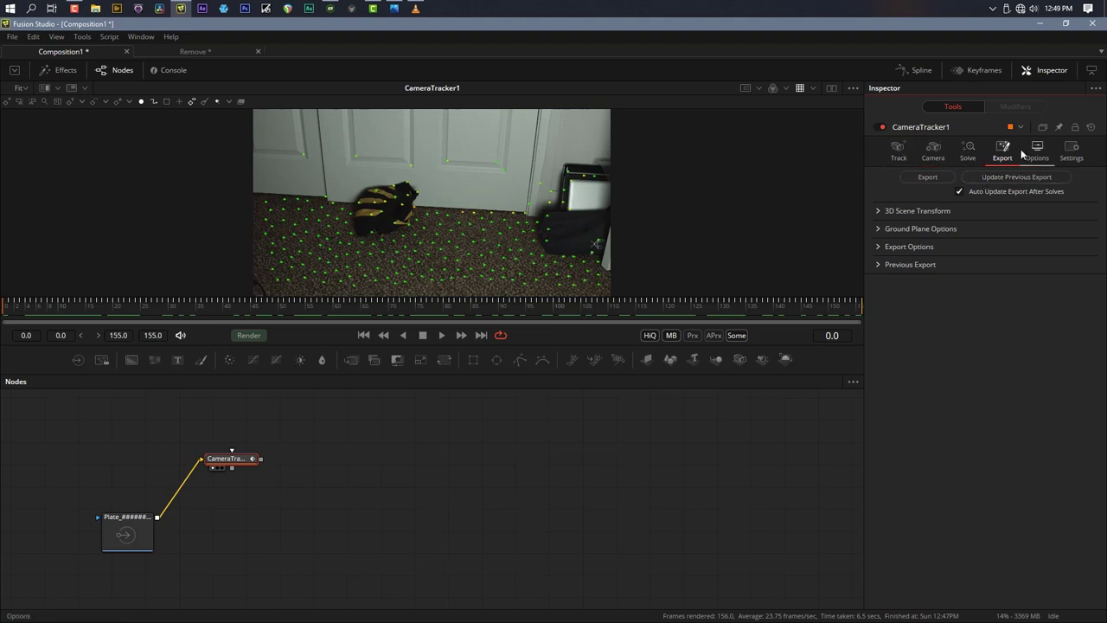
left_click(877, 211)
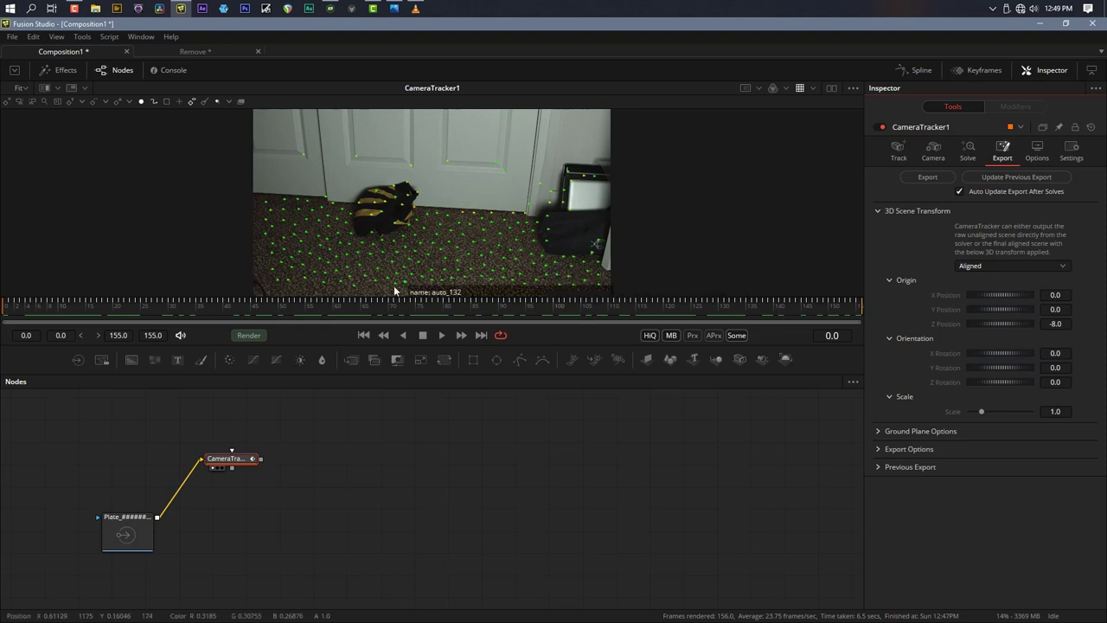
left_click_drag(491, 287, 434, 215)
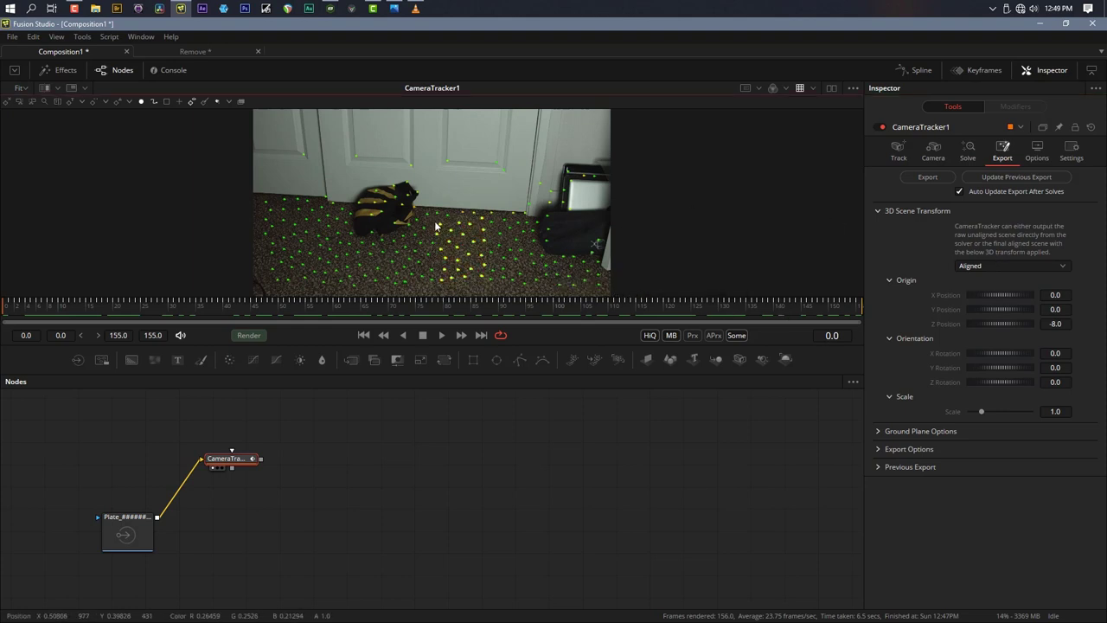
left_click_drag(443, 289, 271, 244)
left_click_drag(290, 290, 338, 204)
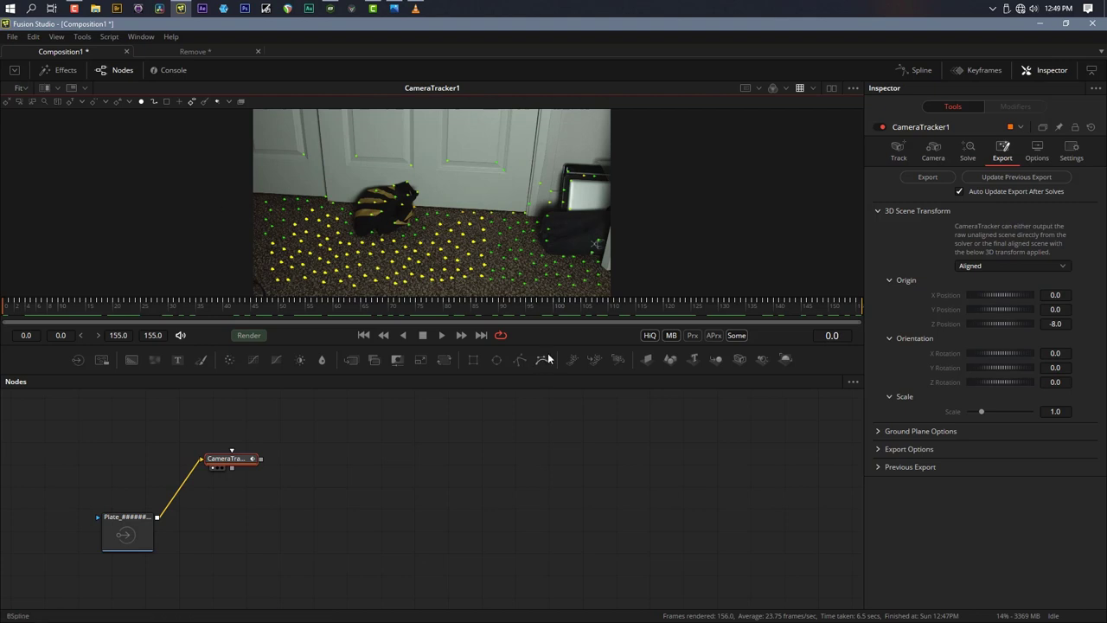
right_click(405, 270)
mouse_move(450, 377)
left_click(963, 261)
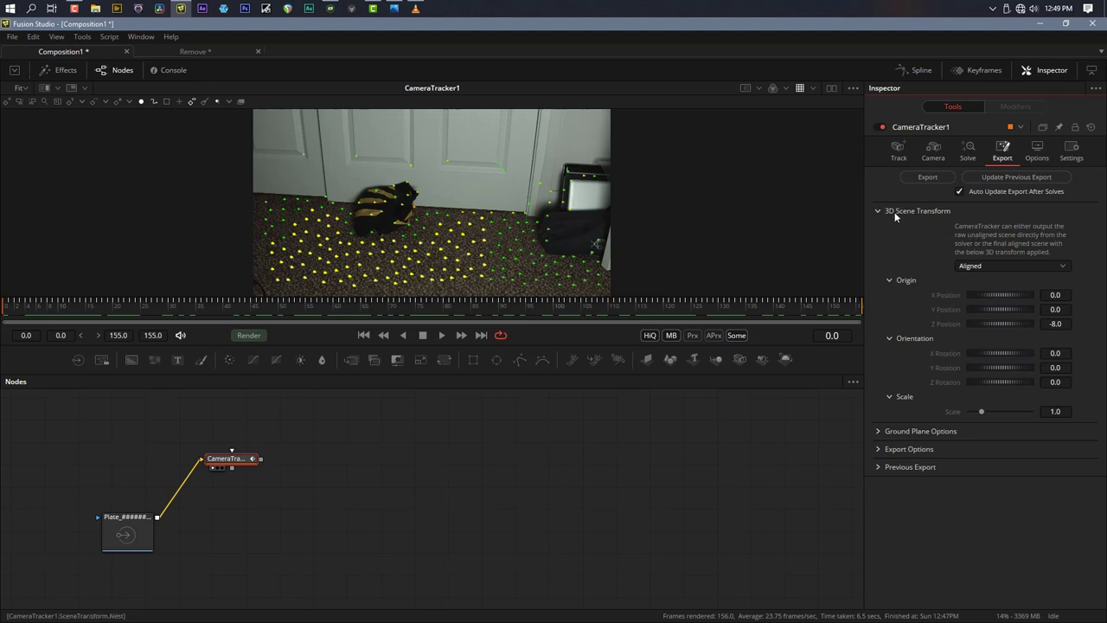
left_click(972, 266)
left_click(969, 253)
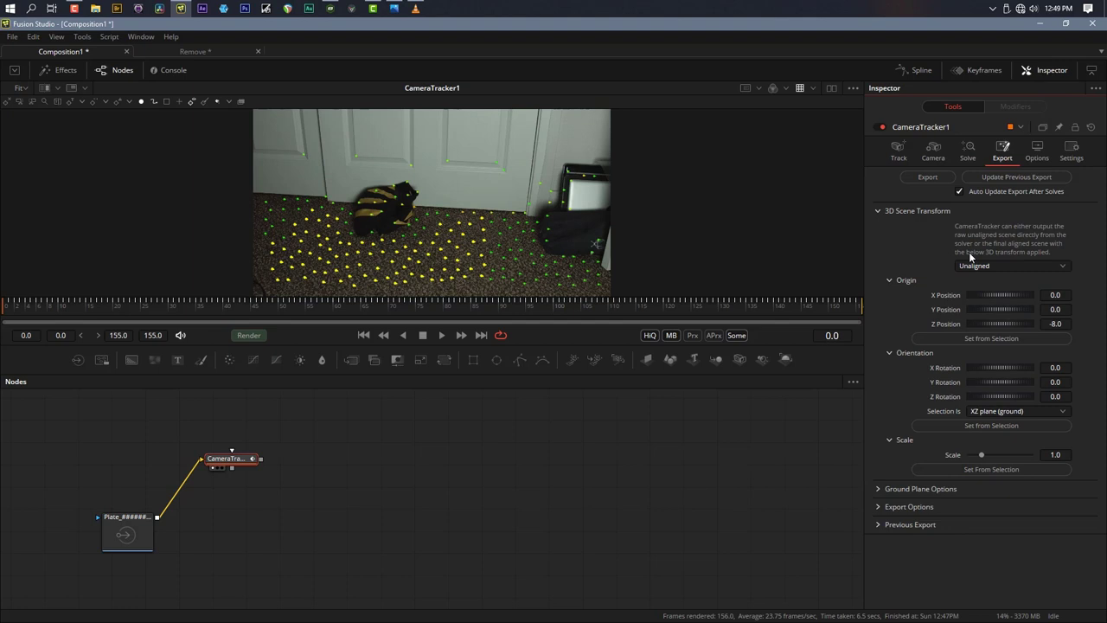
left_click(990, 426)
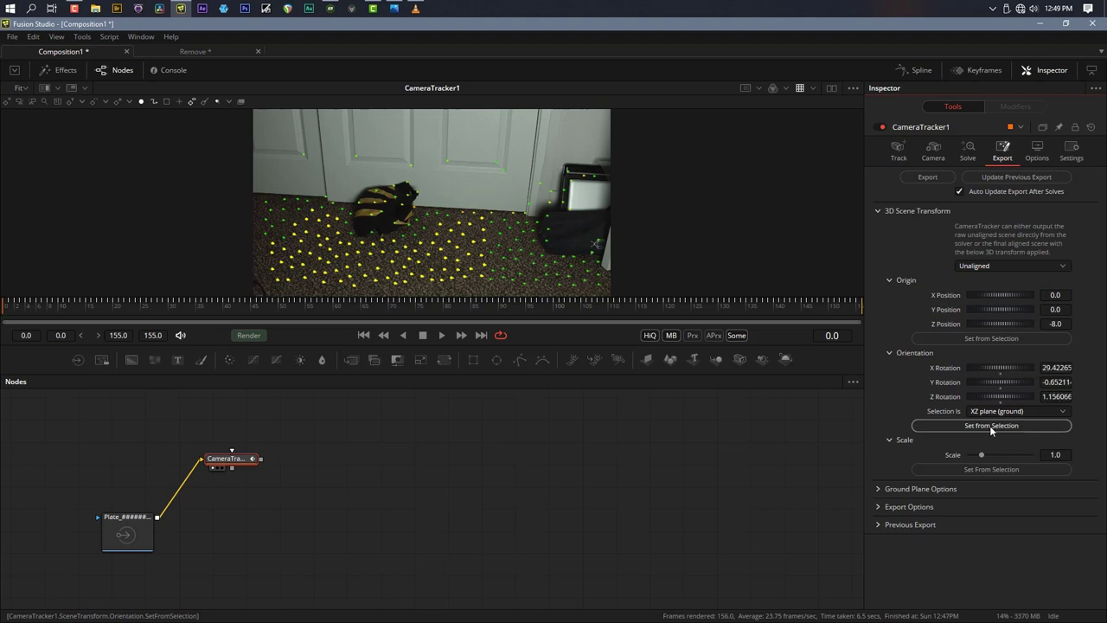
Set the scene origin from the single carpet track just below the black-and-yellow object, and return the scene transform to Aligned
right_click(381, 244)
left_click(381, 244)
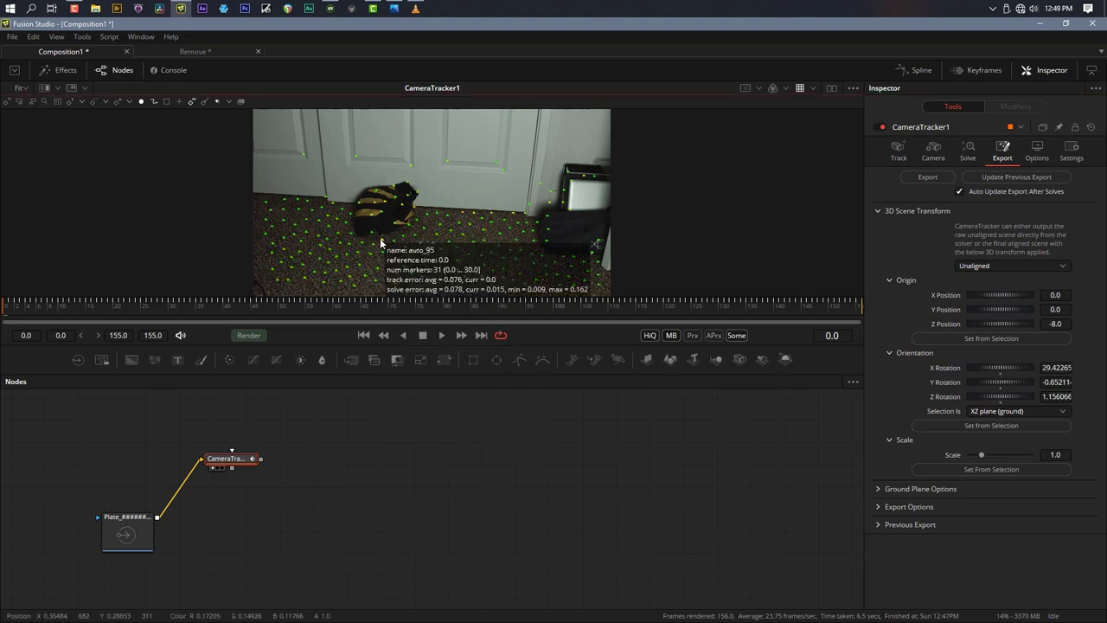
left_click(955, 338)
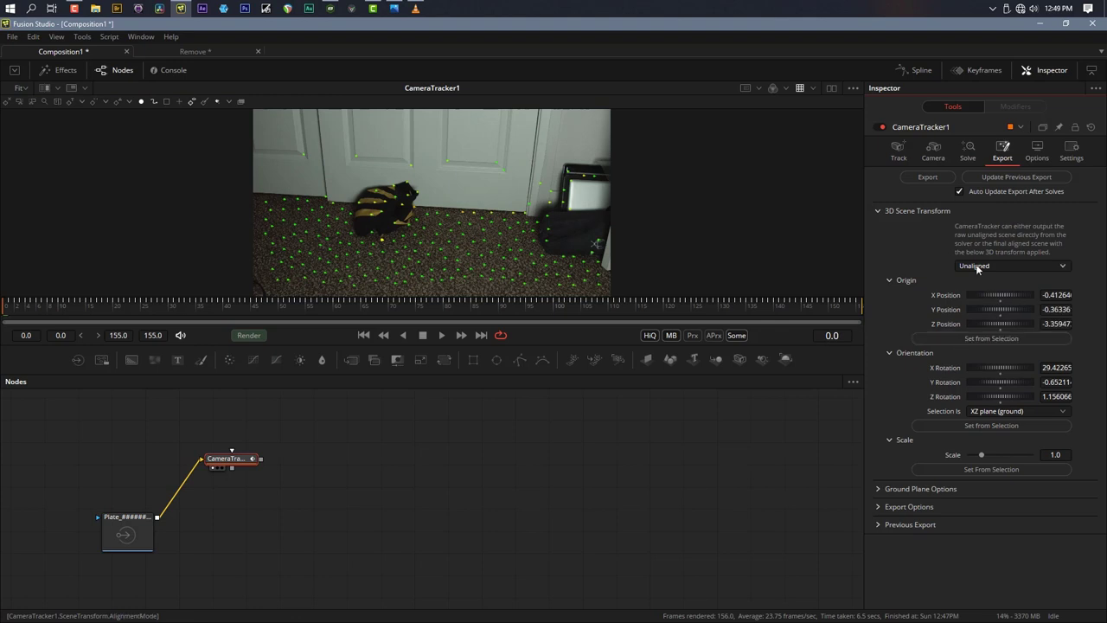
left_click(976, 265)
left_click(974, 277)
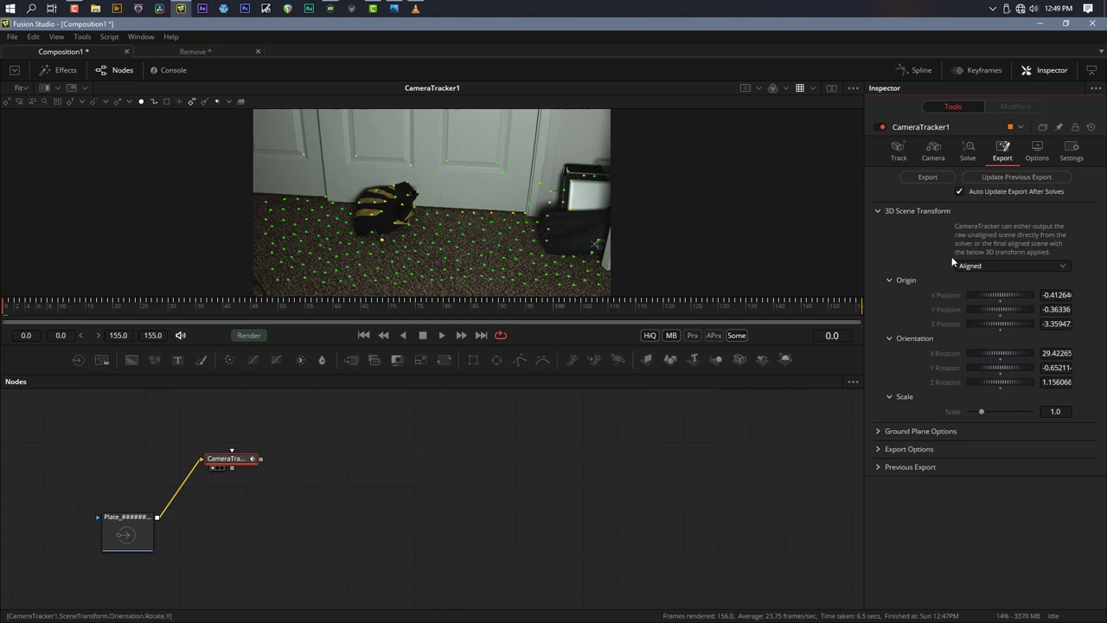
Export the tracked camera scene and move the generated 3D nodes farther below the plate loader, leaving Merge3D1 active
left_click(925, 177)
left_click_drag(452, 528, 364, 427)
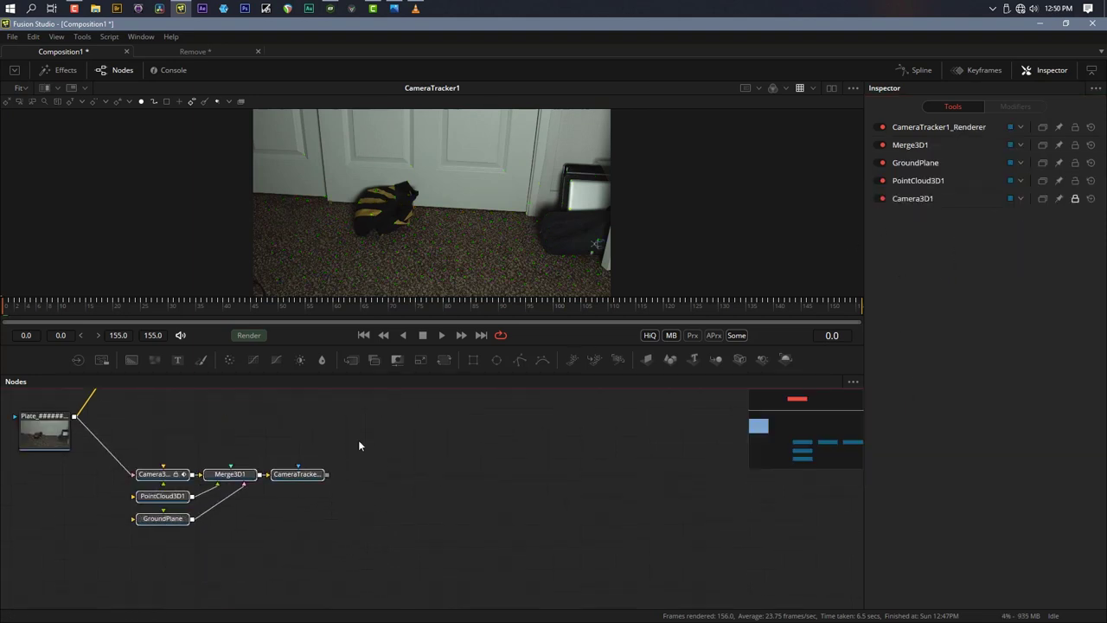
left_click_drag(231, 476, 270, 538)
left_click(270, 536)
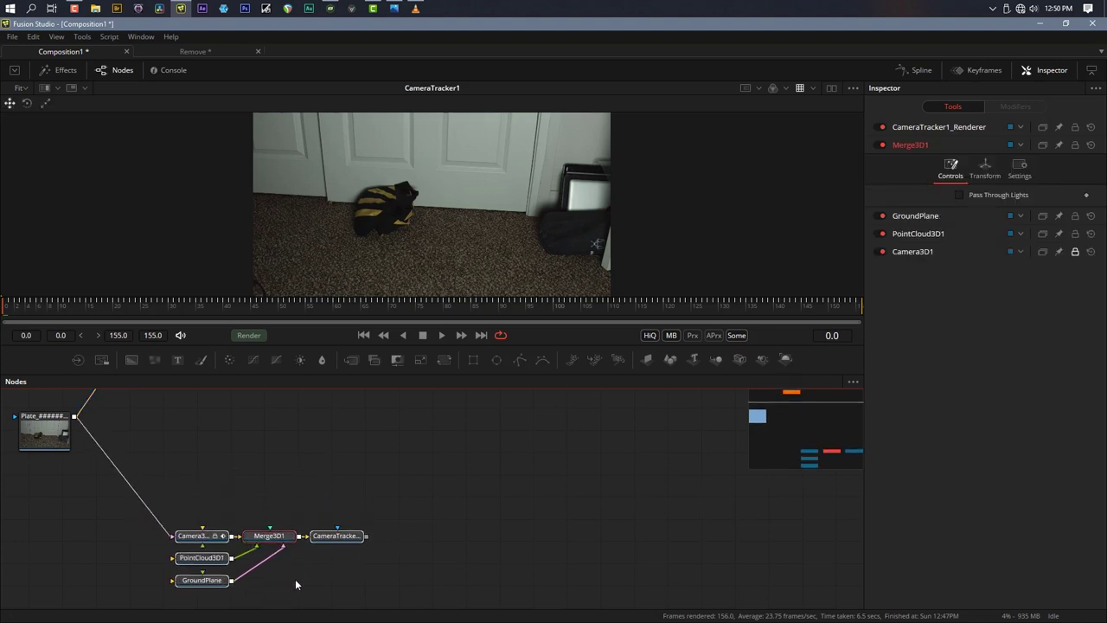
Examine the exported node group and the settings of its PointCloud3D1 and GroundPlane nodes
scroll(295, 571, "down", 2)
scroll(287, 499, "up", 2)
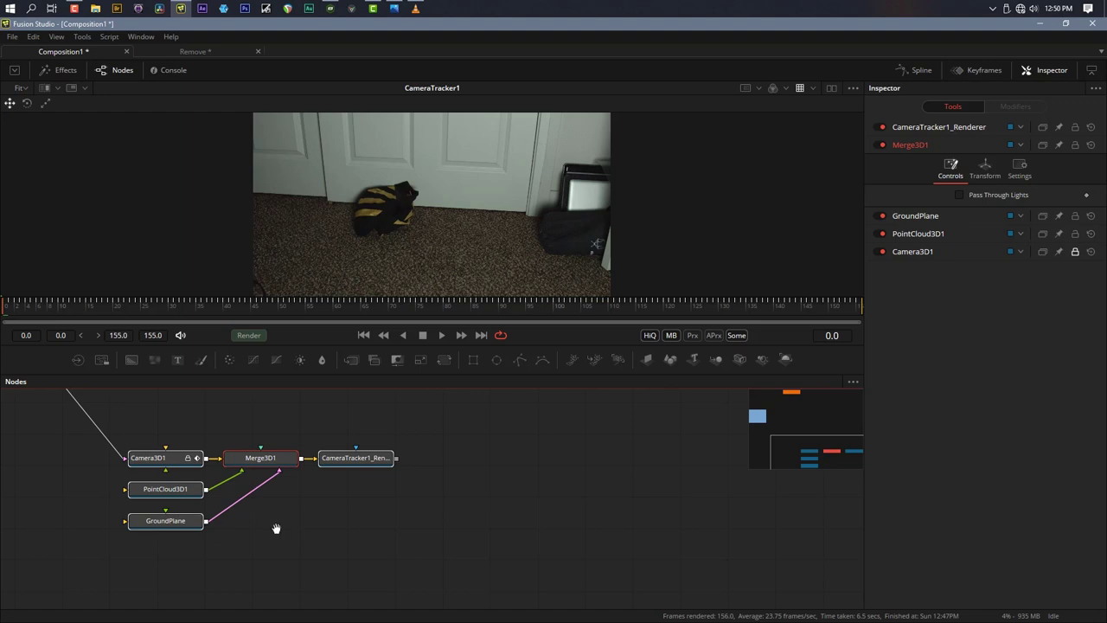
scroll(421, 561, "down", 3)
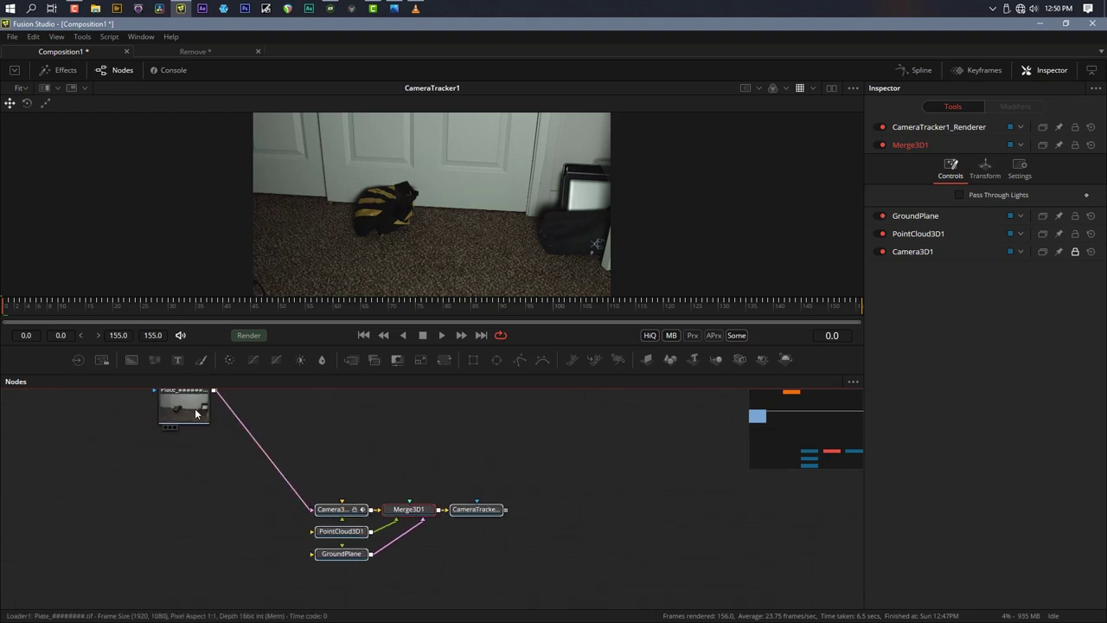
scroll(349, 517, "up", 2)
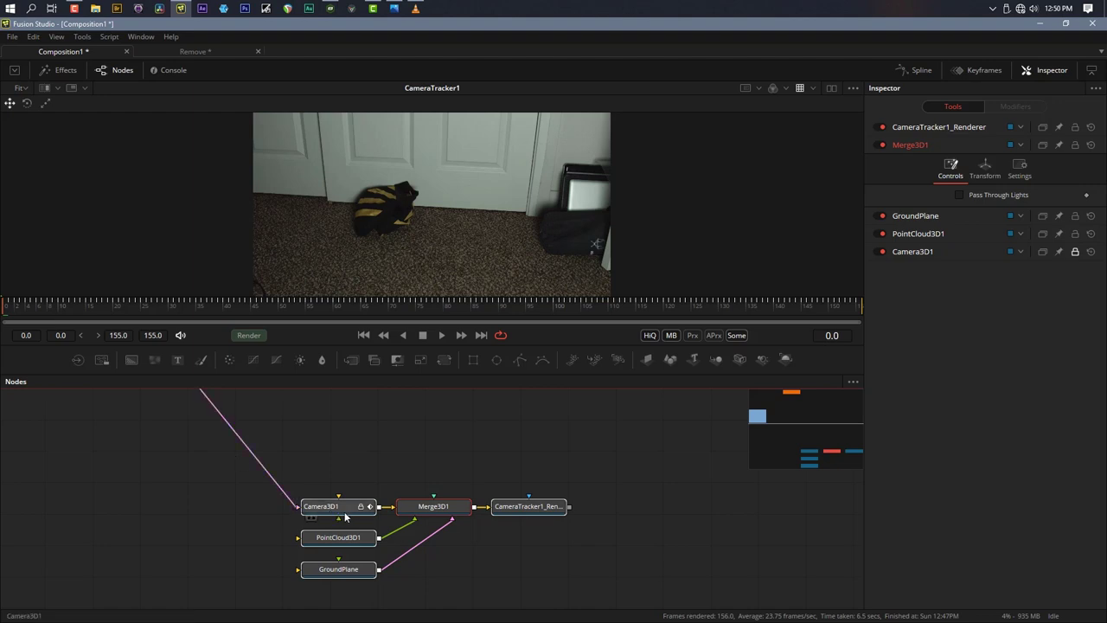
left_click(340, 538)
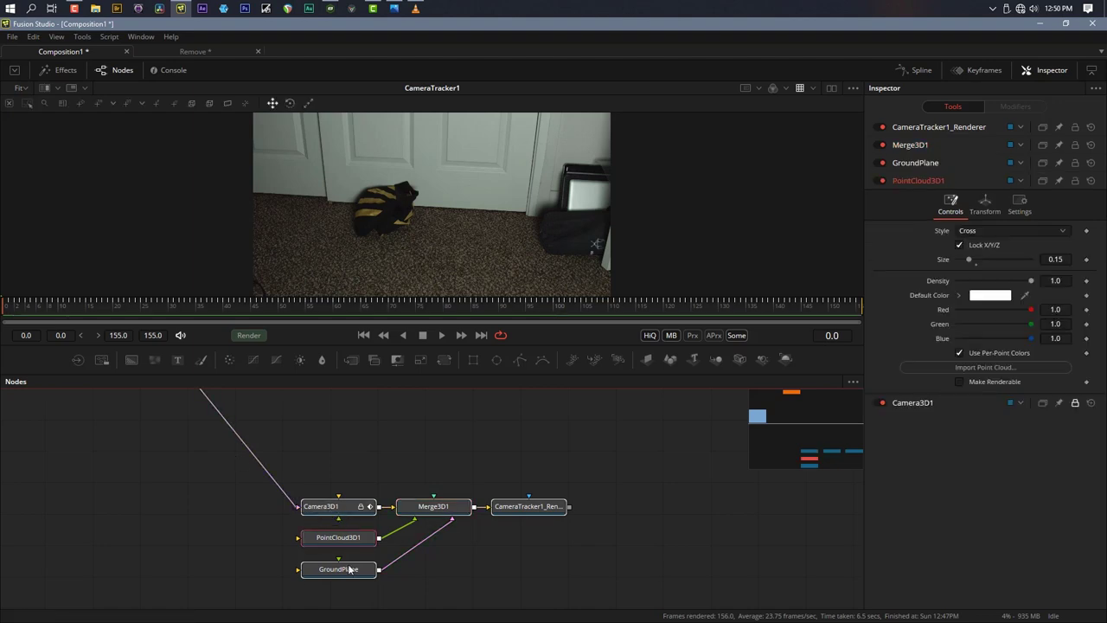
left_click_drag(347, 560, 313, 543)
left_click(309, 549)
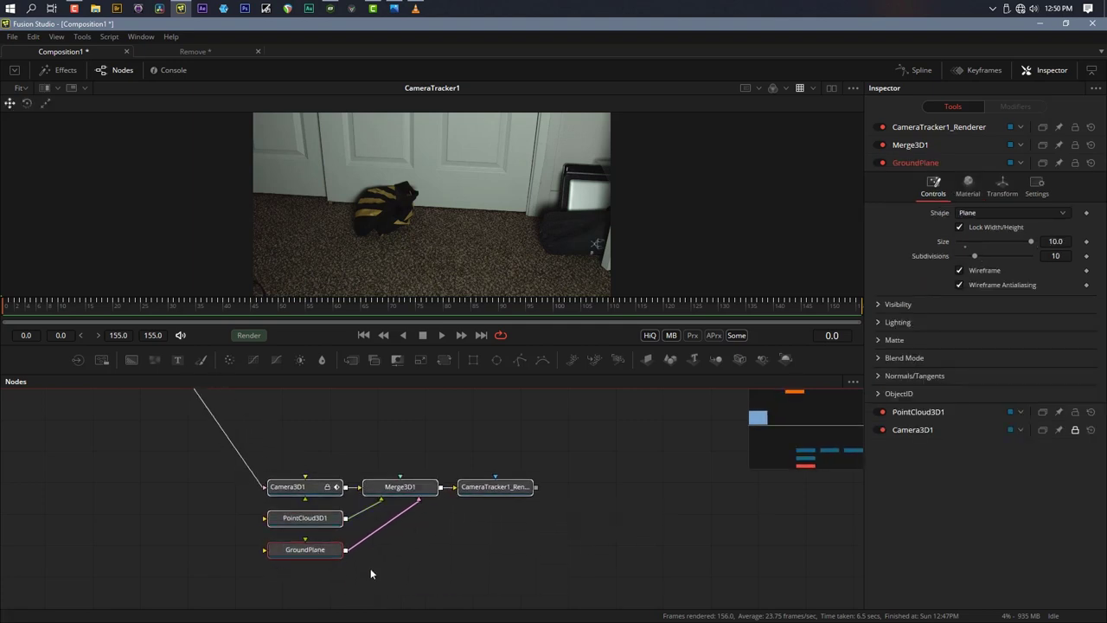
left_click(320, 550)
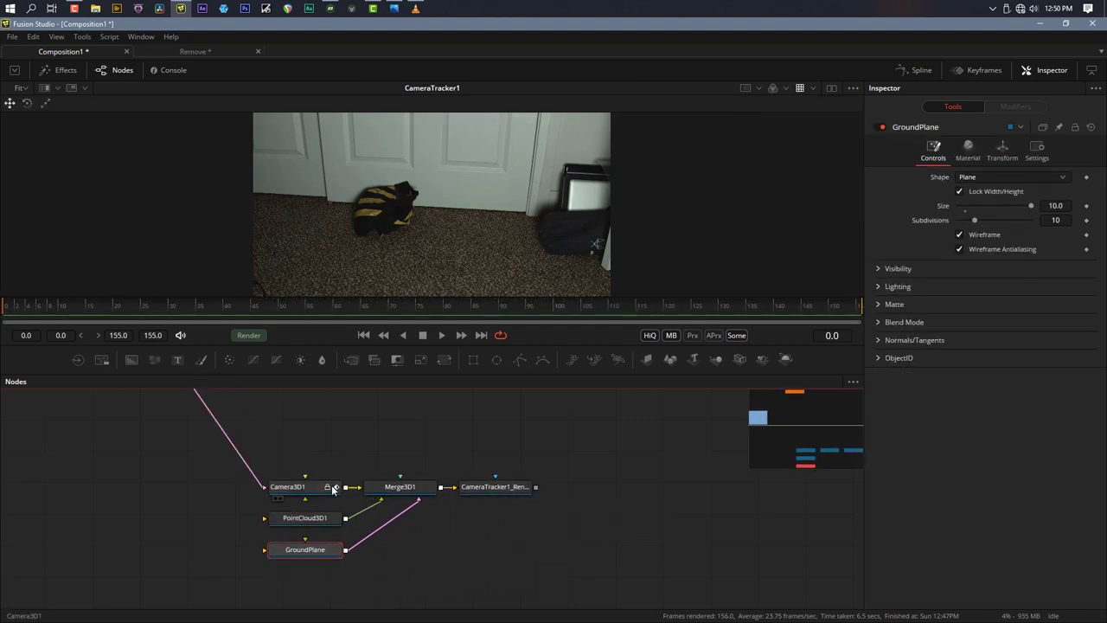
Show Merge3D1 in the viewer, set the point cloud's cross size to 0.016, and inspect the 3D scene up to frame 65
left_click(408, 491)
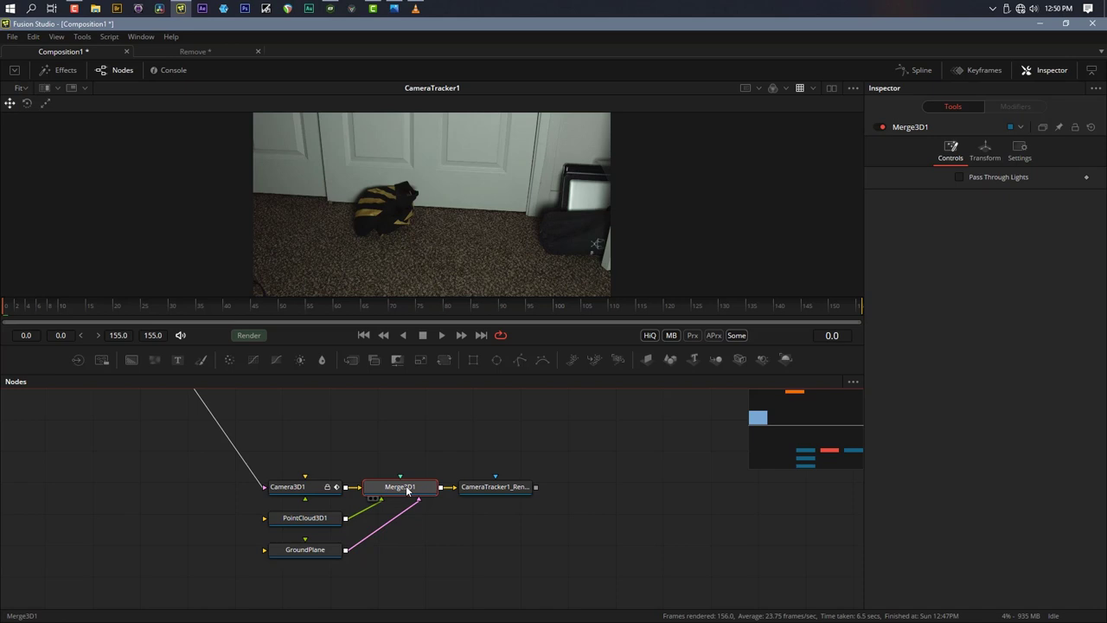
key("1")
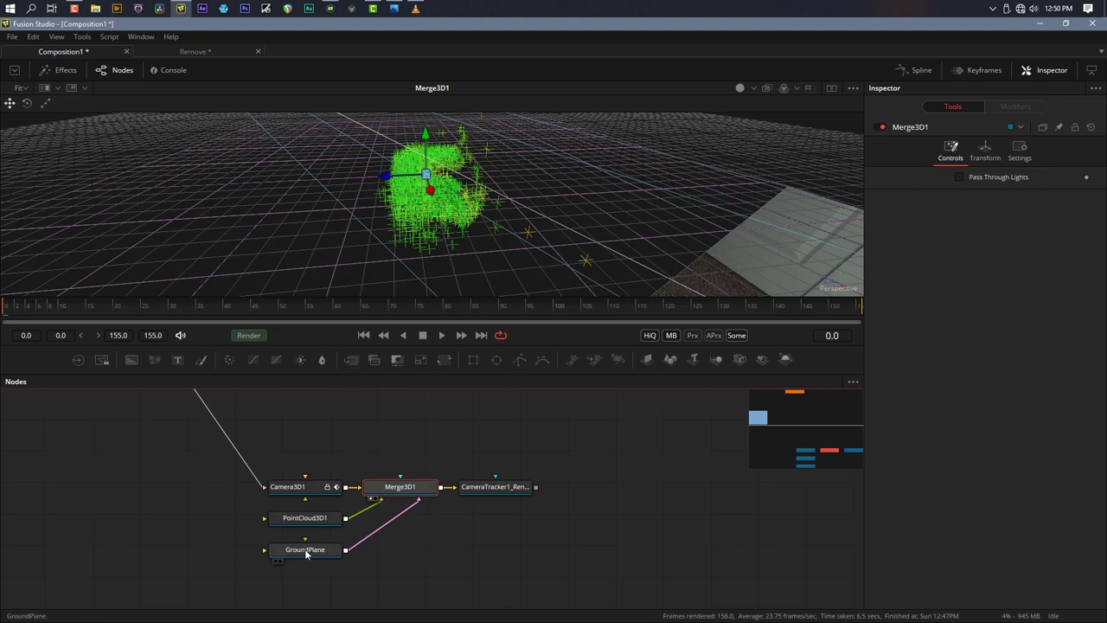
left_click(295, 518)
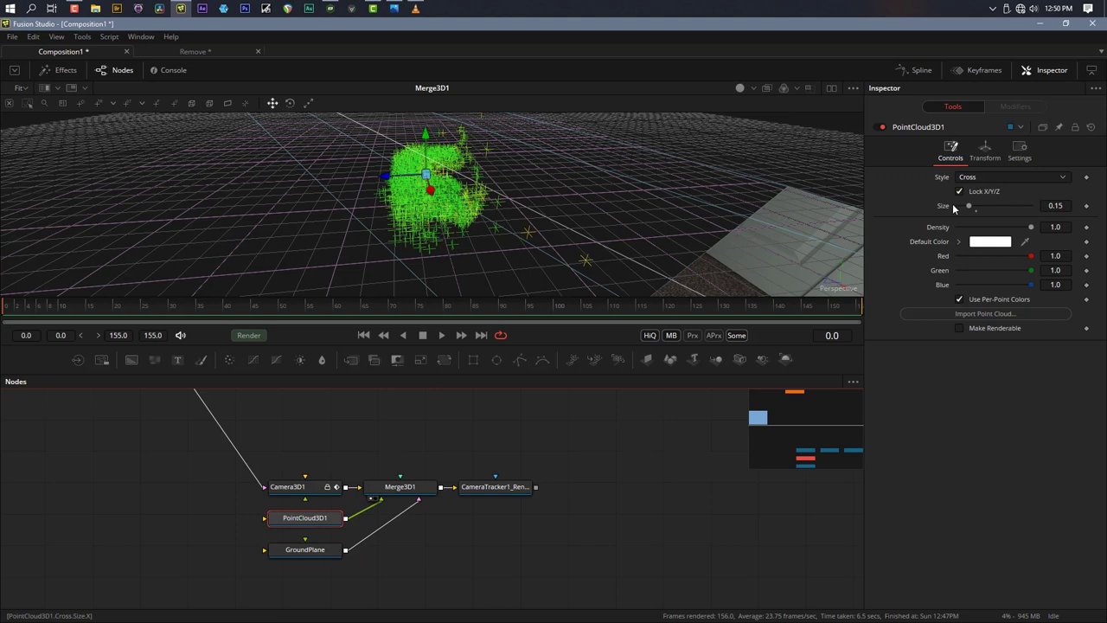
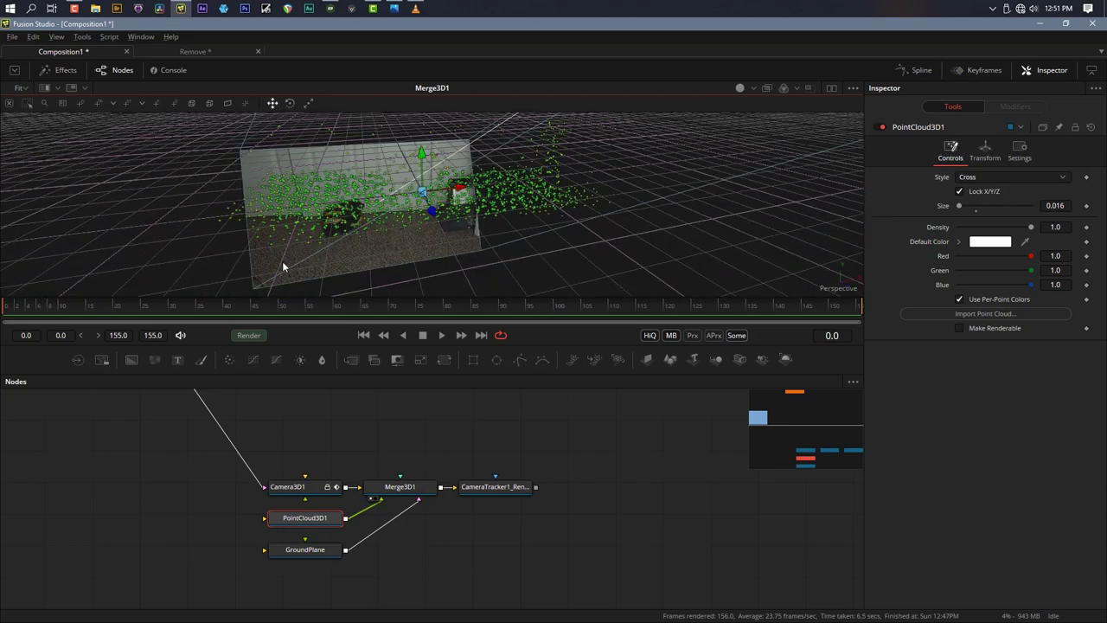
left_click_drag(596, 213, 416, 160)
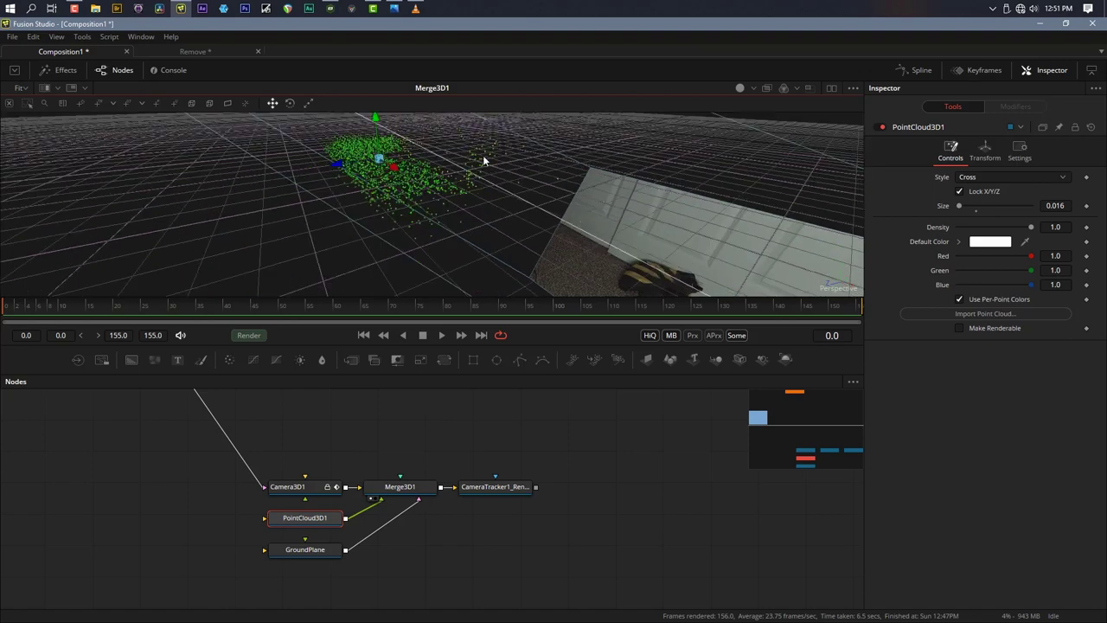
left_click_drag(296, 195, 363, 310)
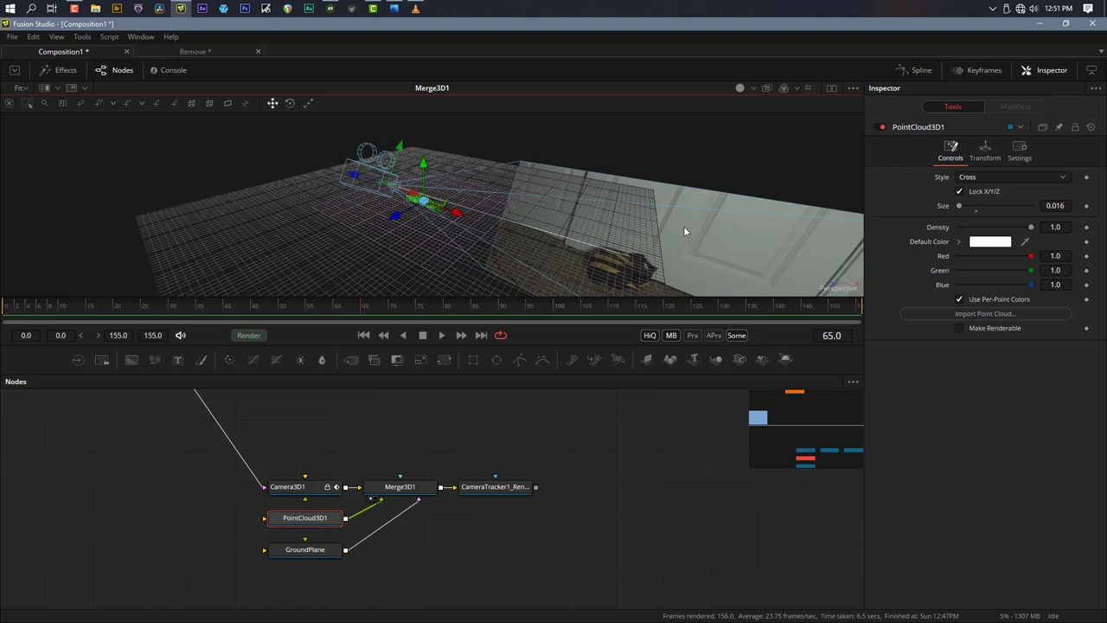
Unlock Camera3D1 to disable its image plane, lock it again, and check the camera's motion across several frames
left_click(290, 489)
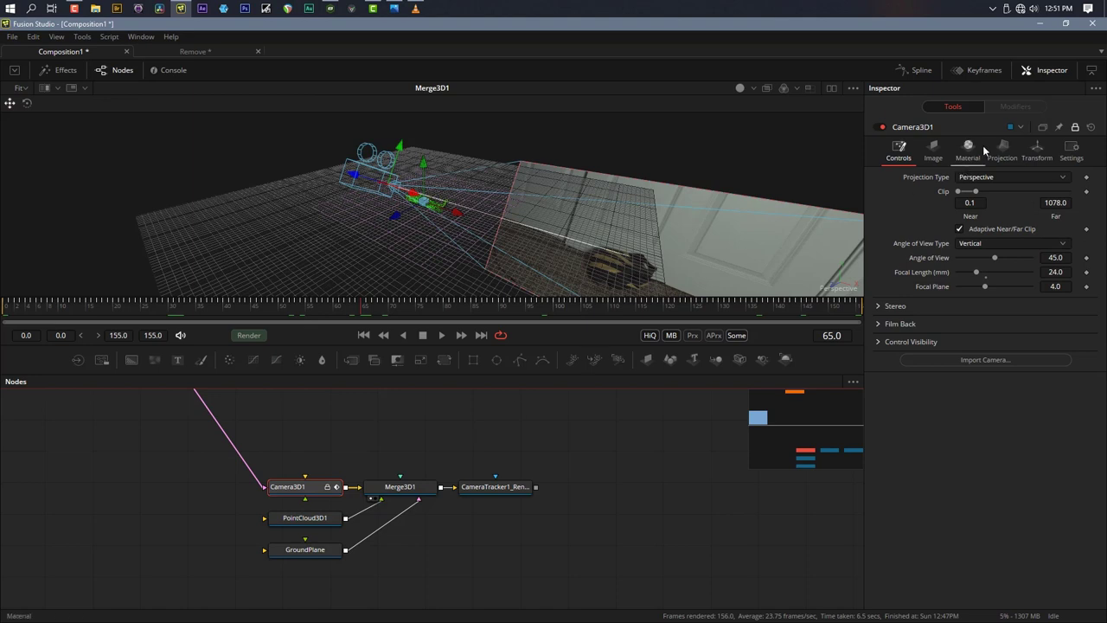
left_click(934, 151)
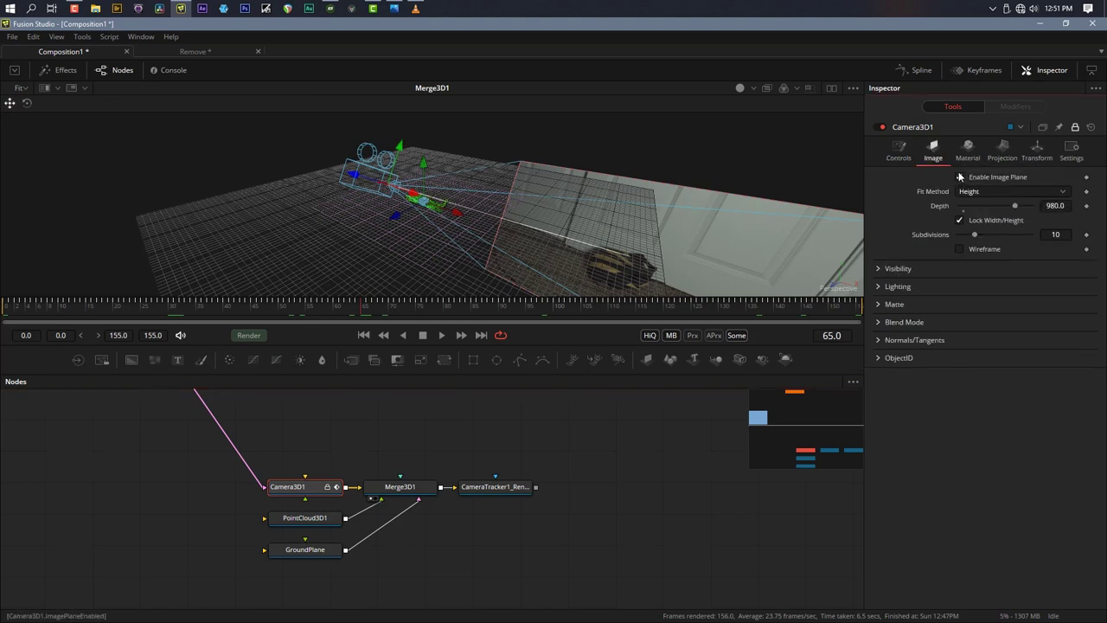
left_click(958, 177)
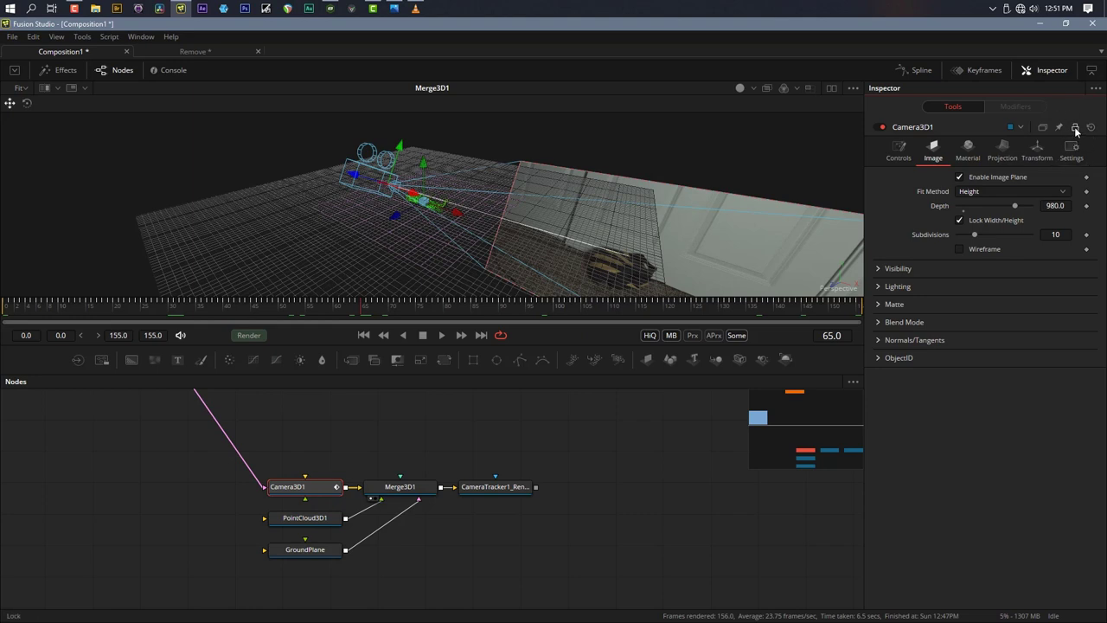
left_click(960, 177)
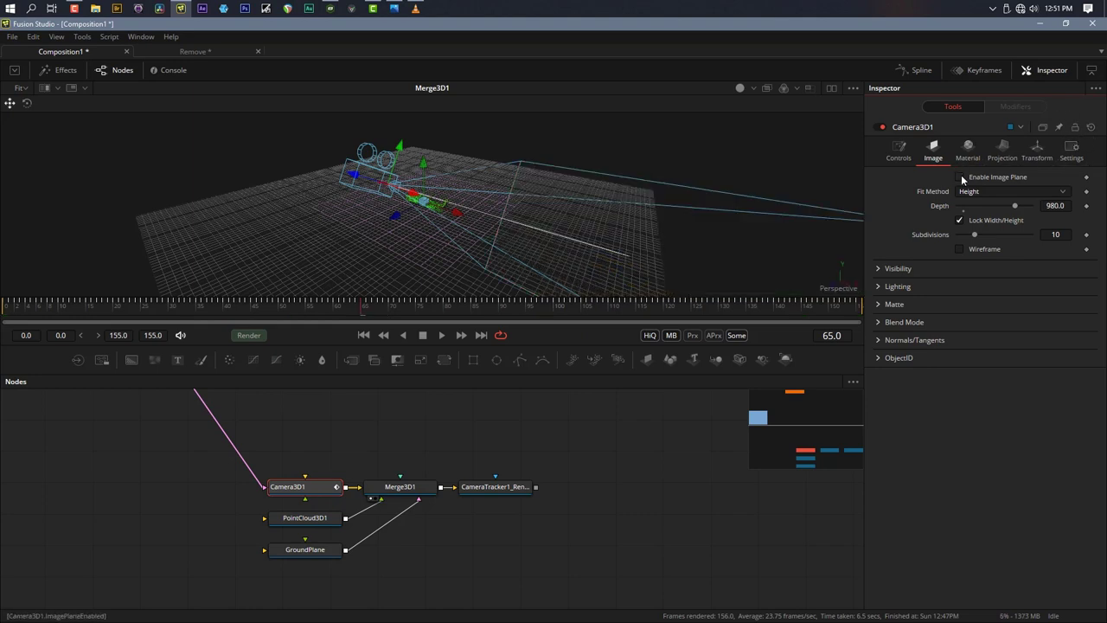
left_click(1076, 127)
left_click_drag(364, 319, 413, 308)
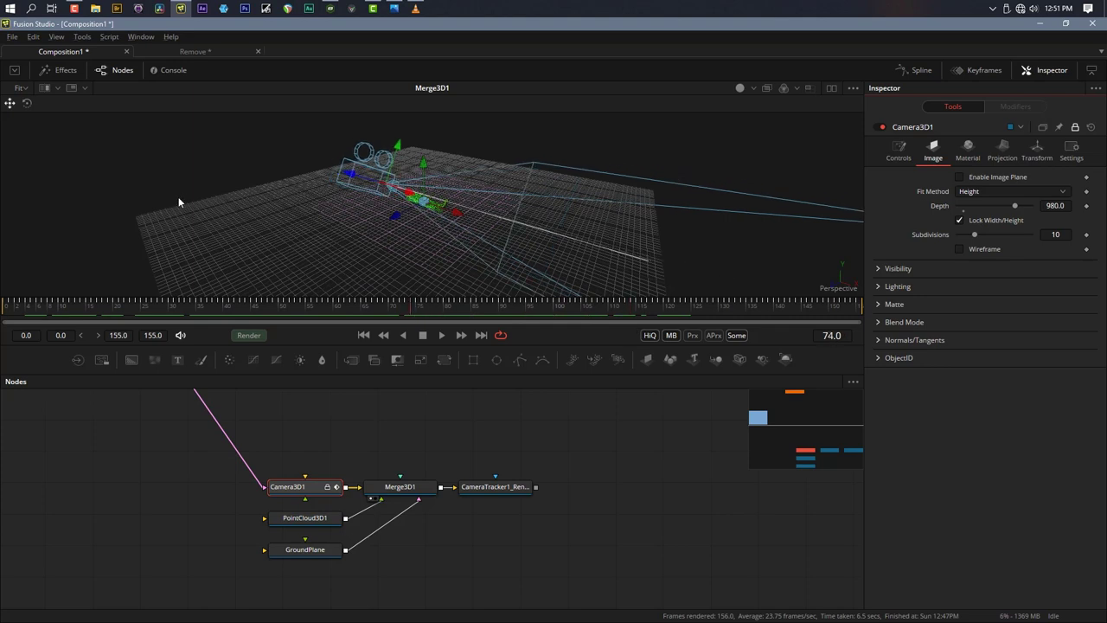
left_click_drag(178, 196, 316, 260)
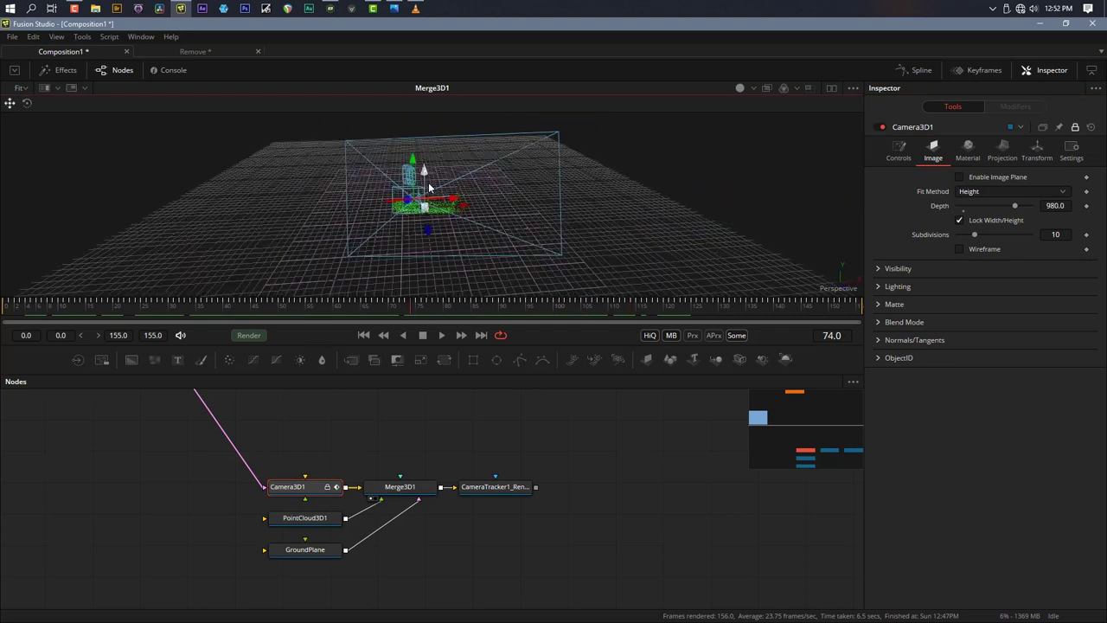
left_click_drag(398, 310, 288, 308)
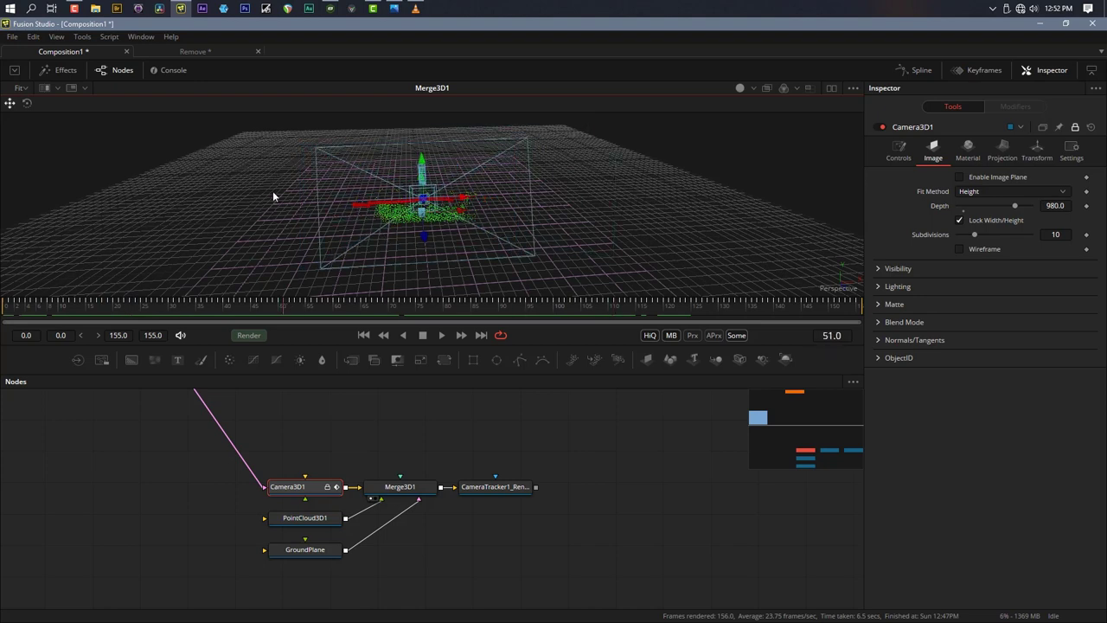
left_click_drag(272, 190, 161, 316)
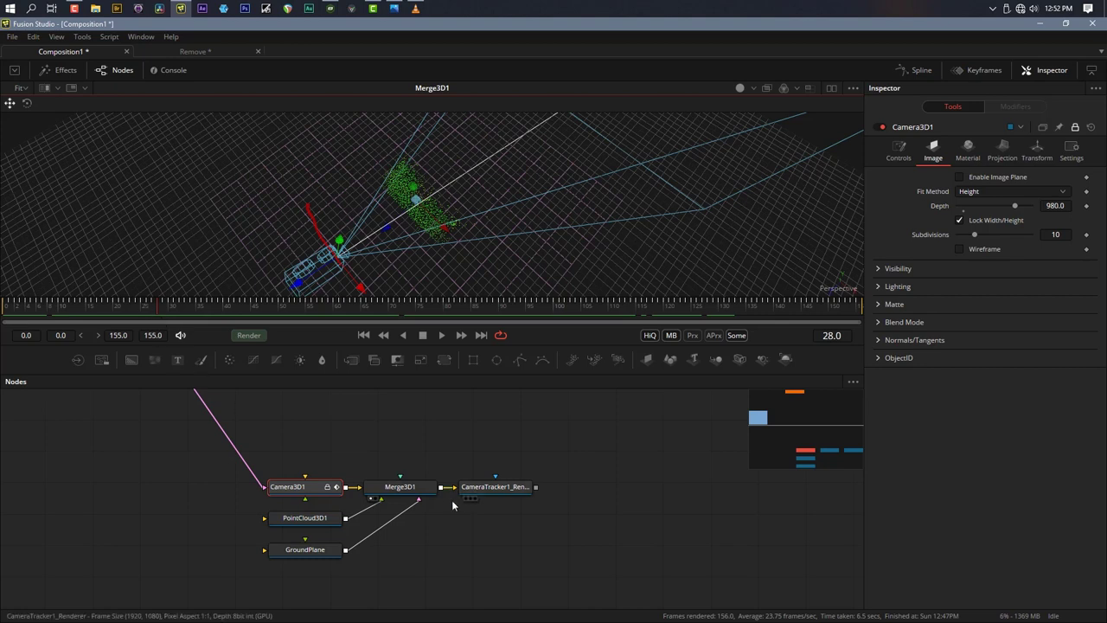
Delete the GroundPlane node and inspect the point cloud against the grid
left_click(310, 551)
key("Delete")
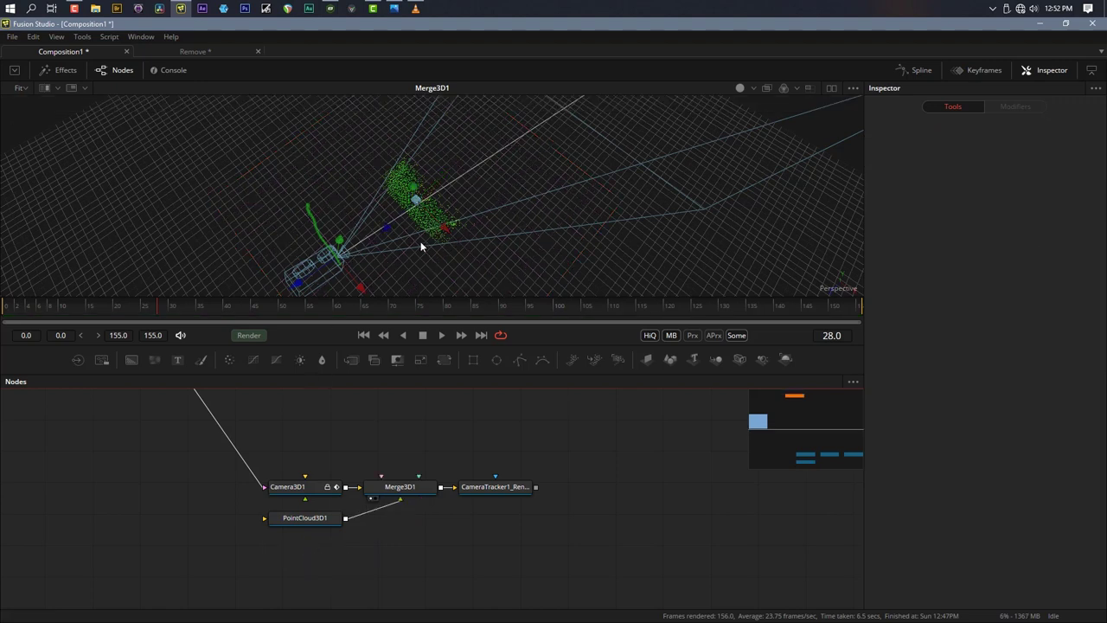
left_click_drag(398, 208, 362, 201)
scroll(362, 202, "up", 4)
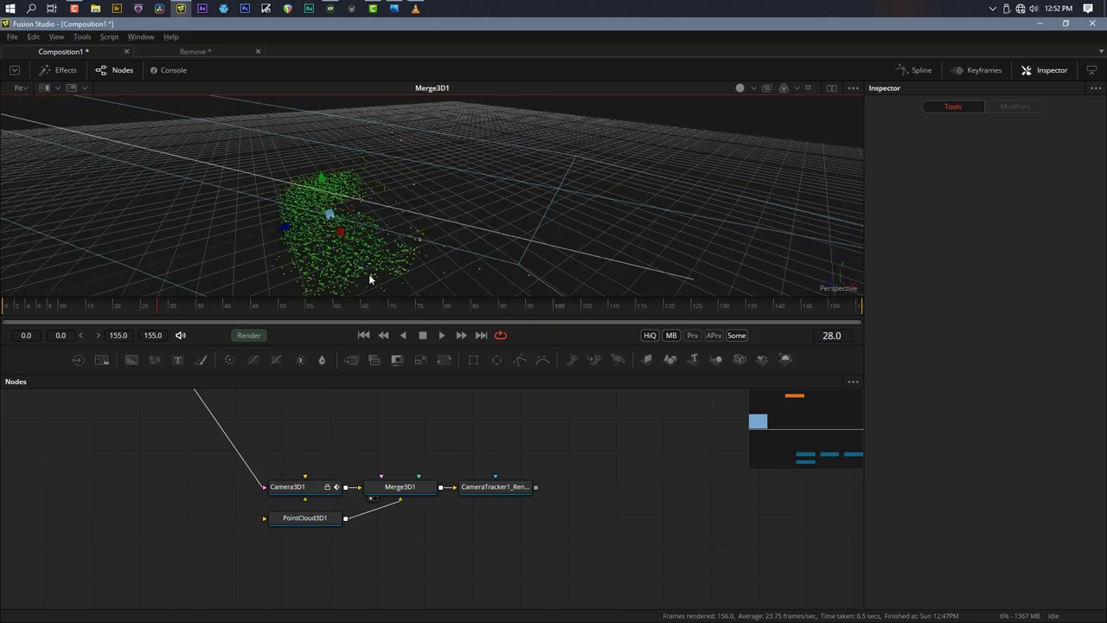
left_click_drag(369, 278, 440, 395)
Add an image plane node above Merge3D1, rename it Ground, and connect its output to Merge3D1
left_click(365, 446)
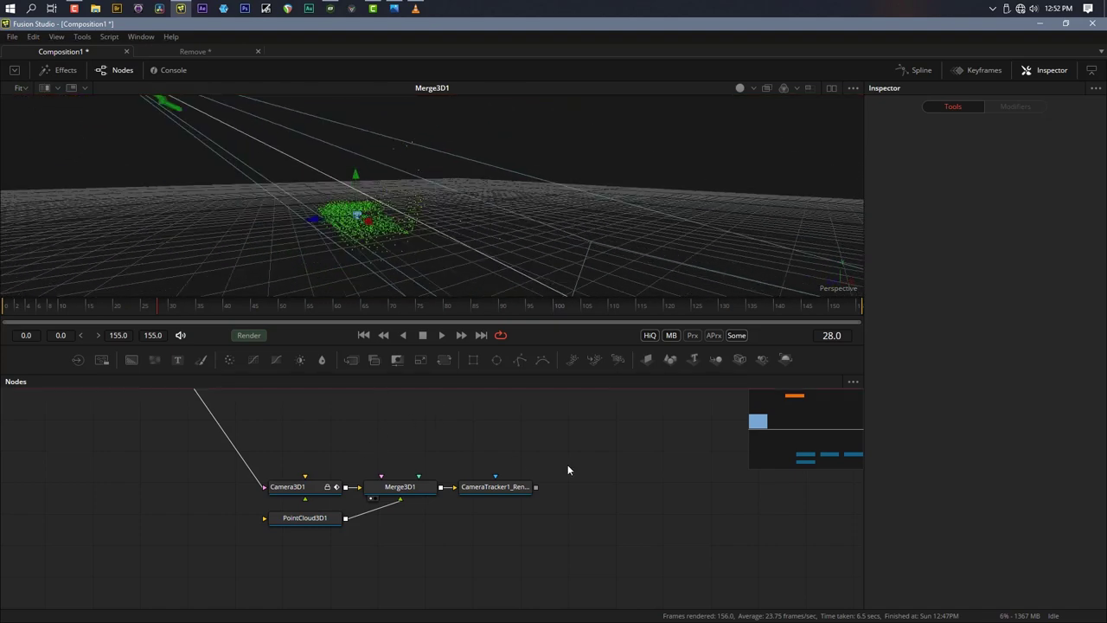
left_click(647, 359)
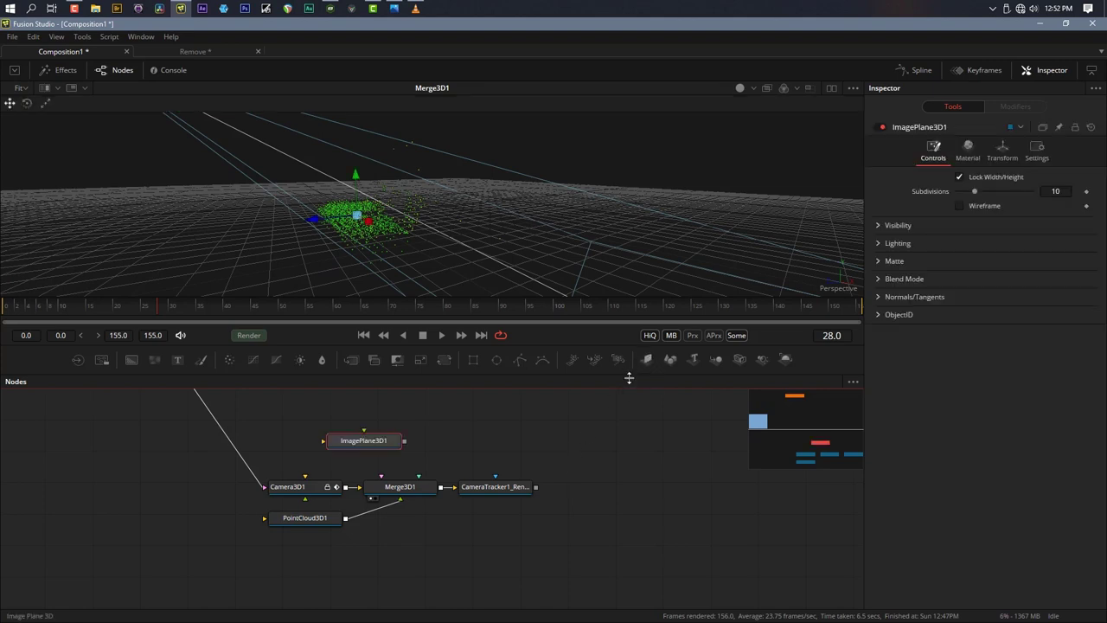
key("F2")
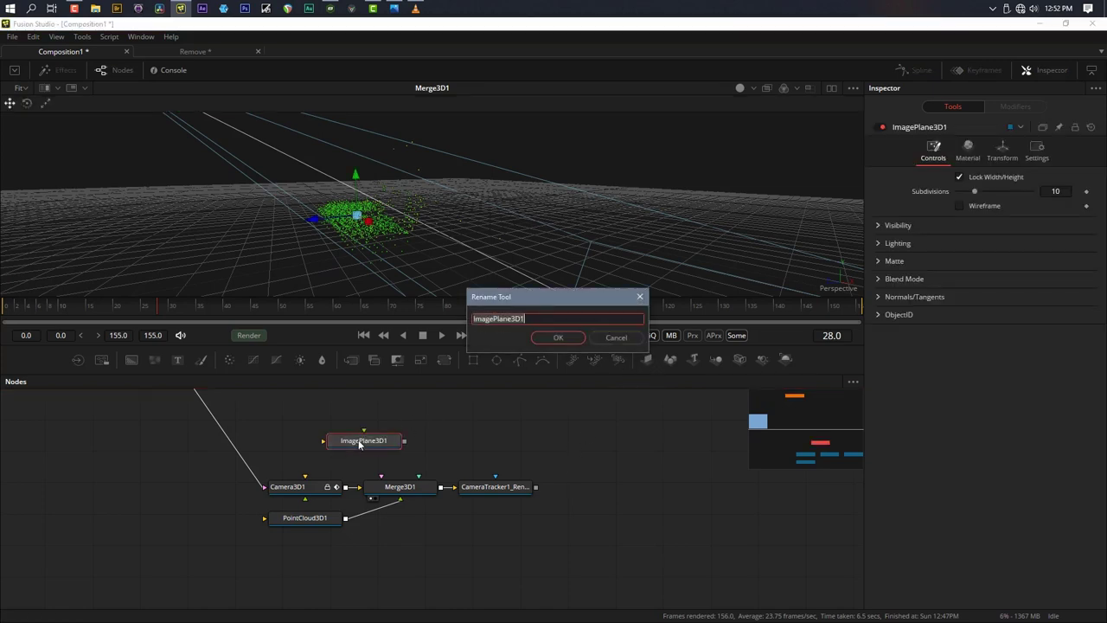
type("Ground")
key("Return")
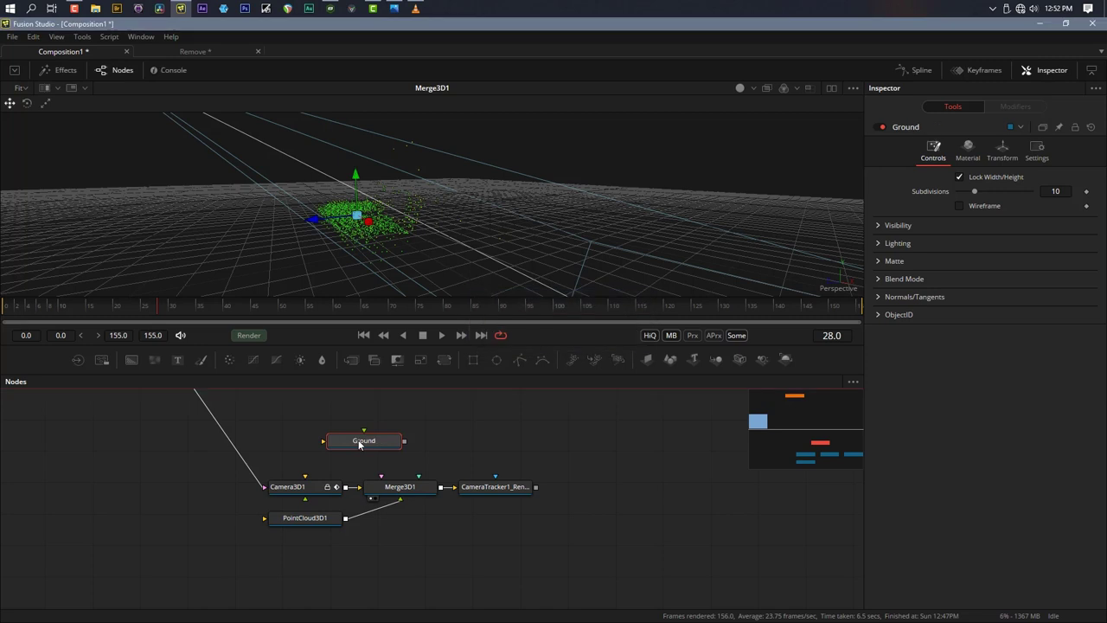
left_click_drag(404, 443, 413, 489)
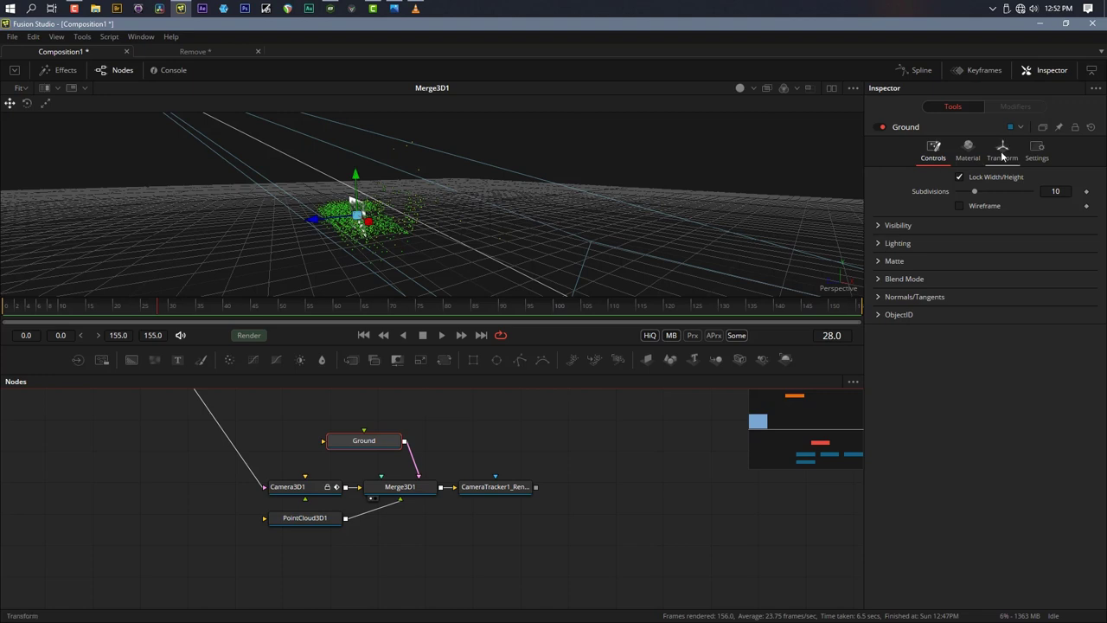
Set the Ground plane's X rotation to -90 and its scale to 5.0, checking it against the point cloud
left_click(1002, 150)
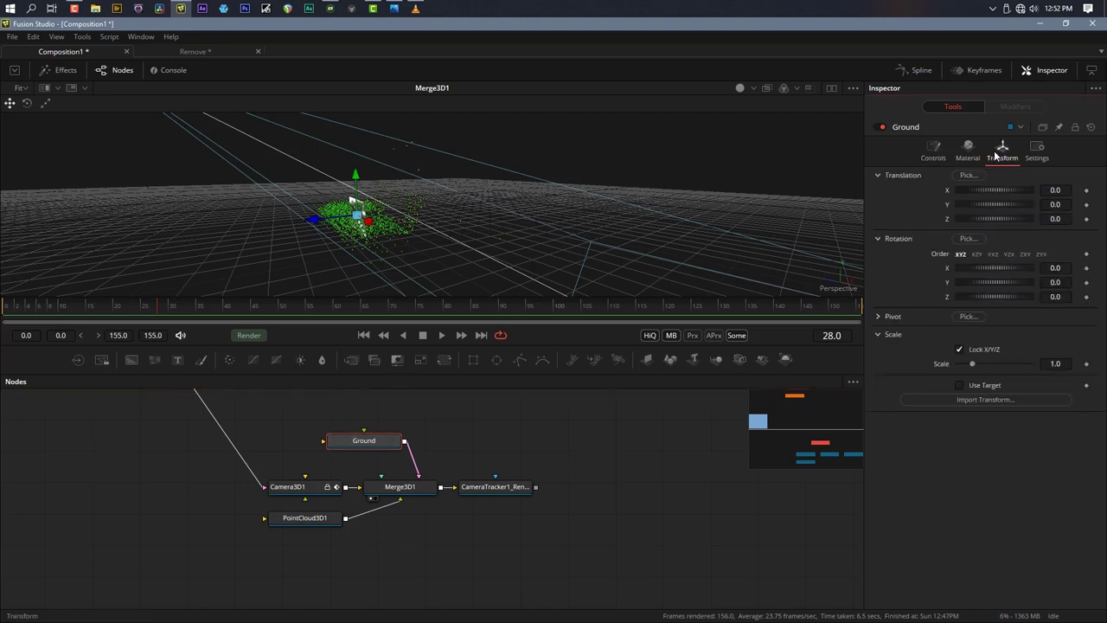
left_click(1056, 267)
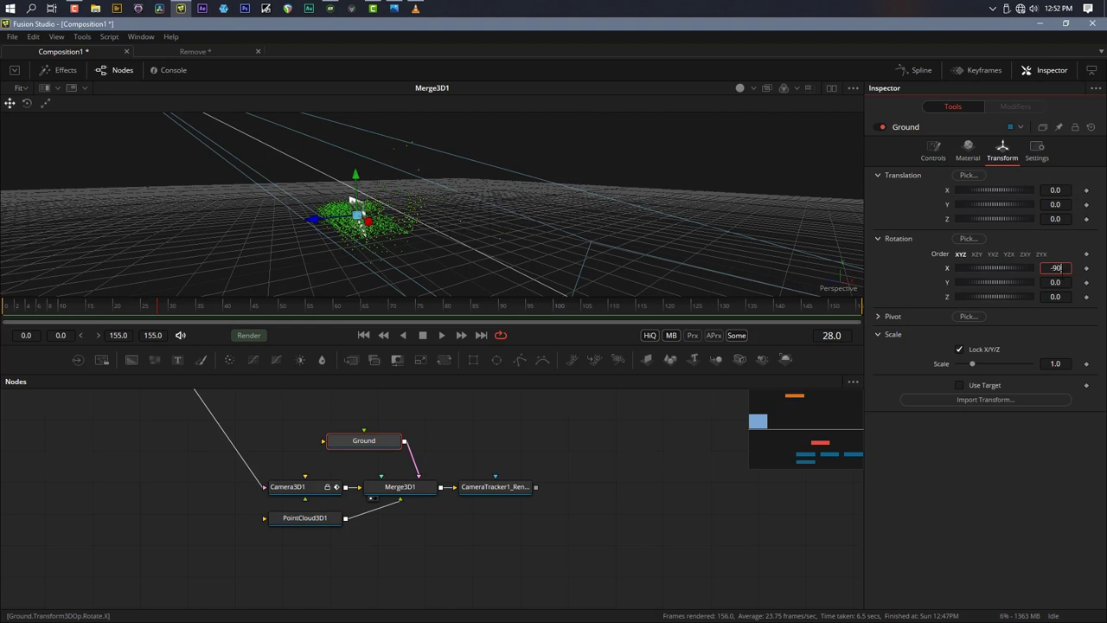
key("Return")
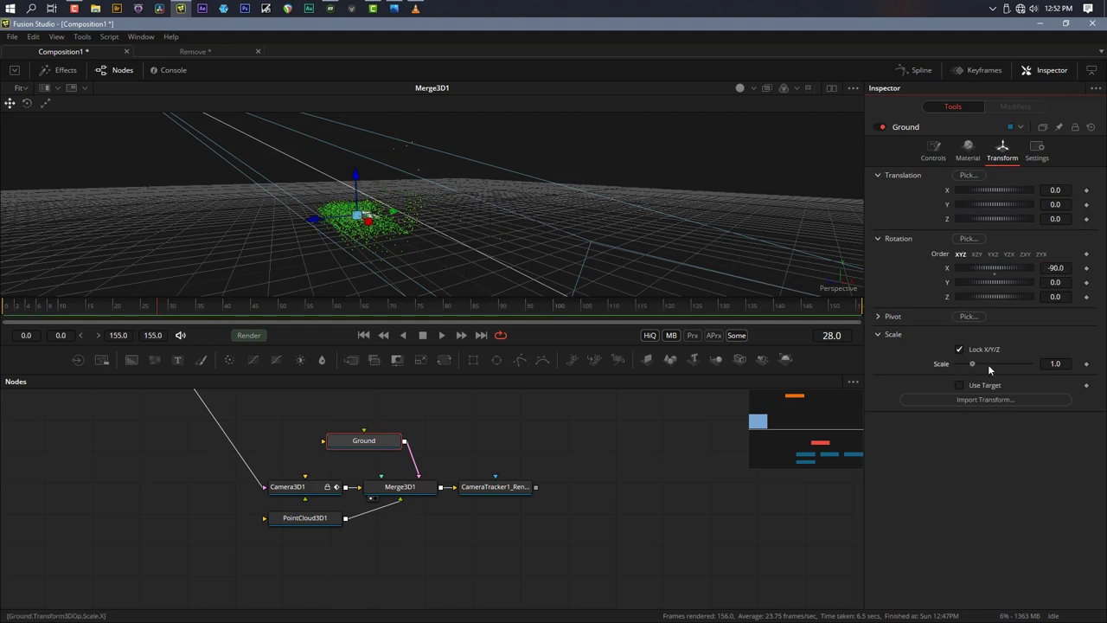
left_click_drag(988, 364, 1067, 383)
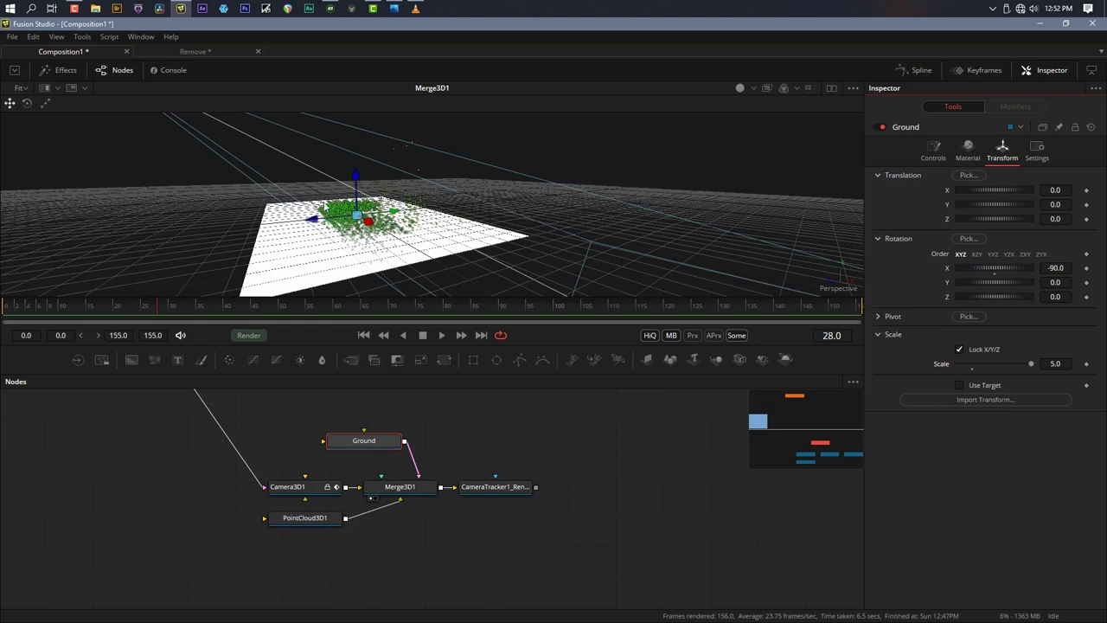
left_click_drag(467, 278, 173, 290)
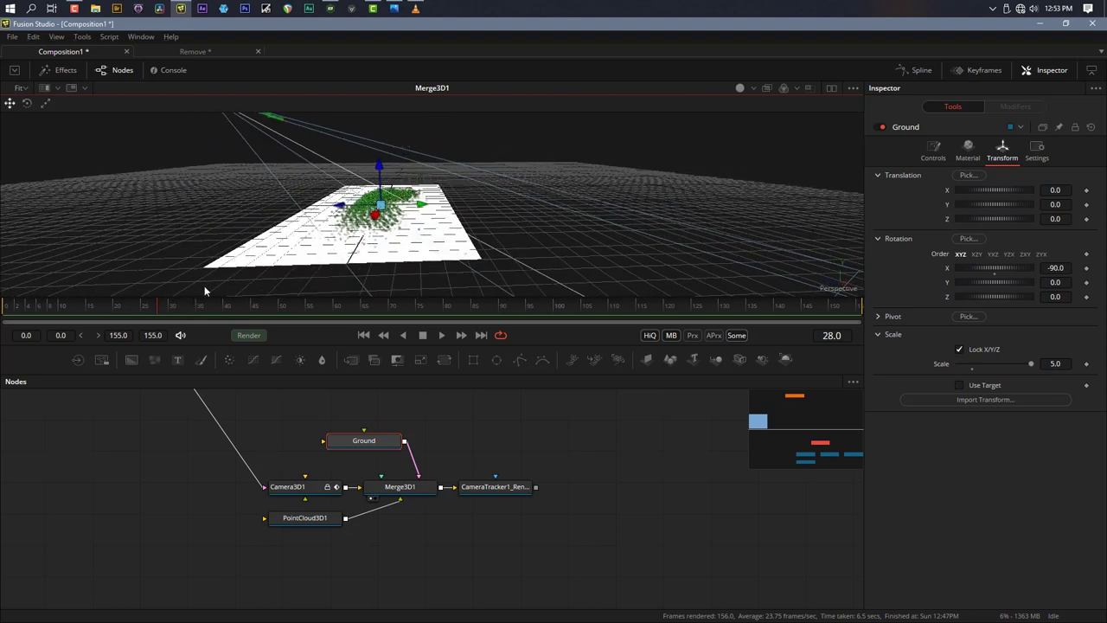
Add an image plane node beside Ground, rename it Wall, connect its output to Merge3D1, and line Ground up with it
left_click(460, 432)
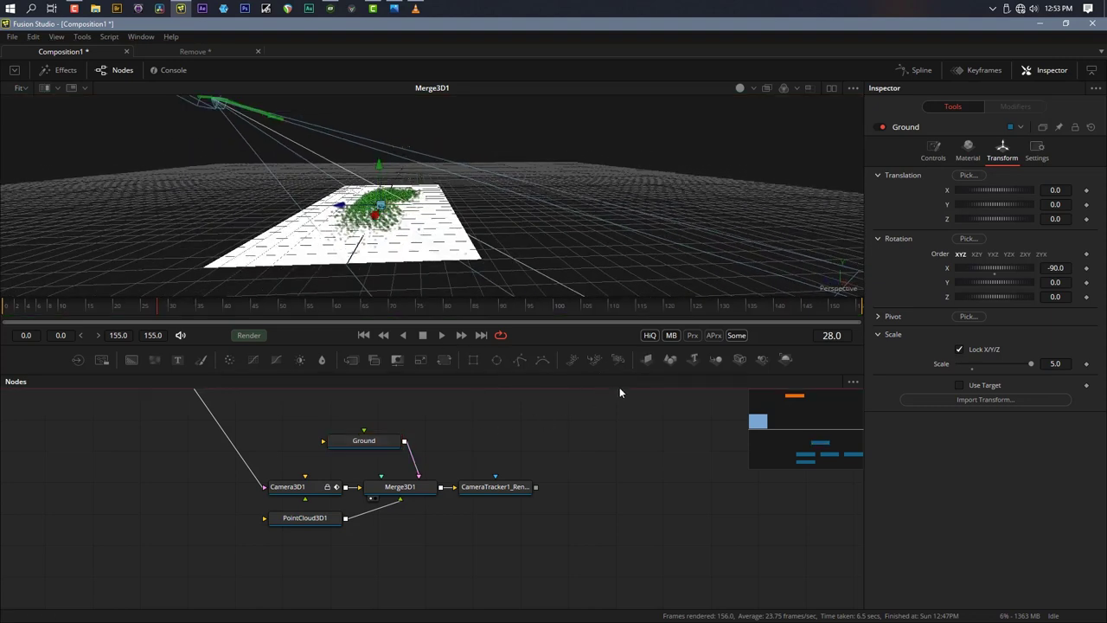
left_click(646, 361)
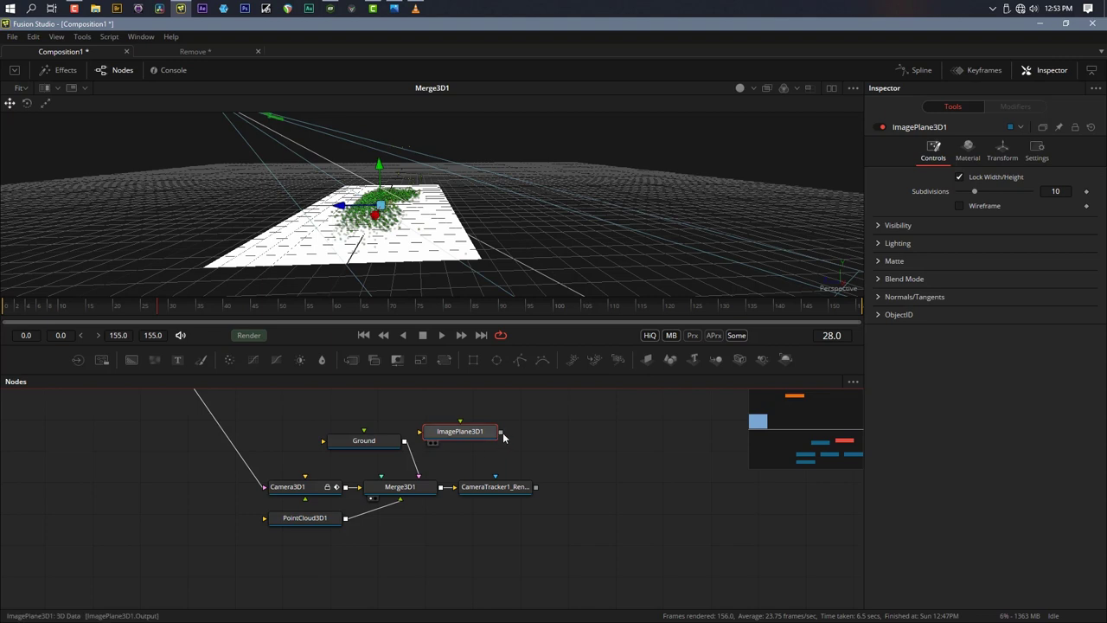
key("F2")
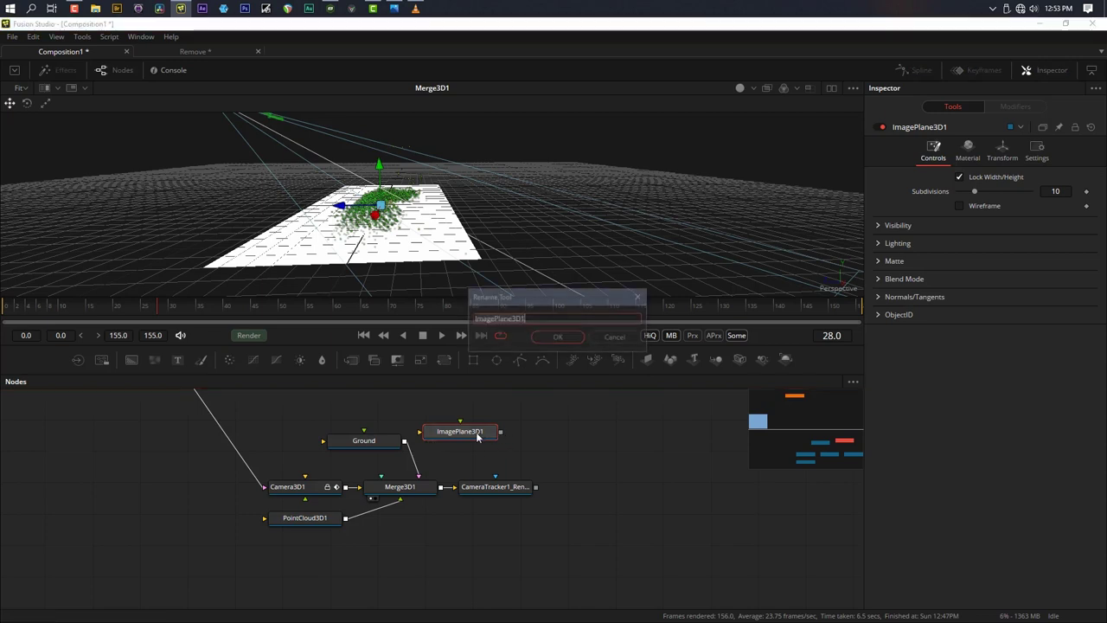
type("Wall")
key("Return")
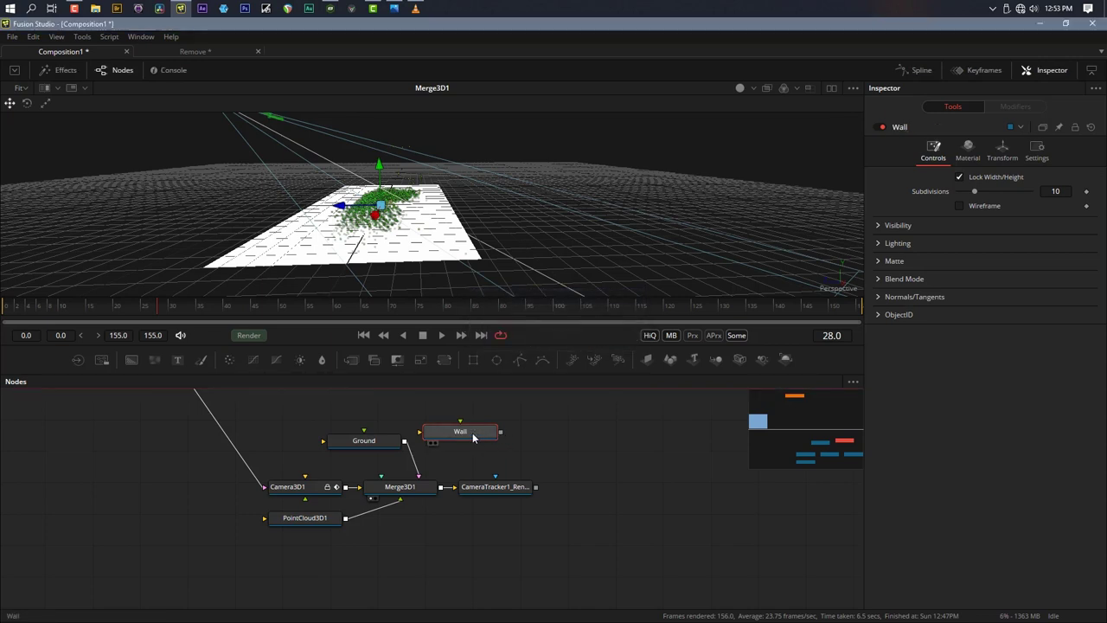
left_click_drag(500, 431, 403, 489)
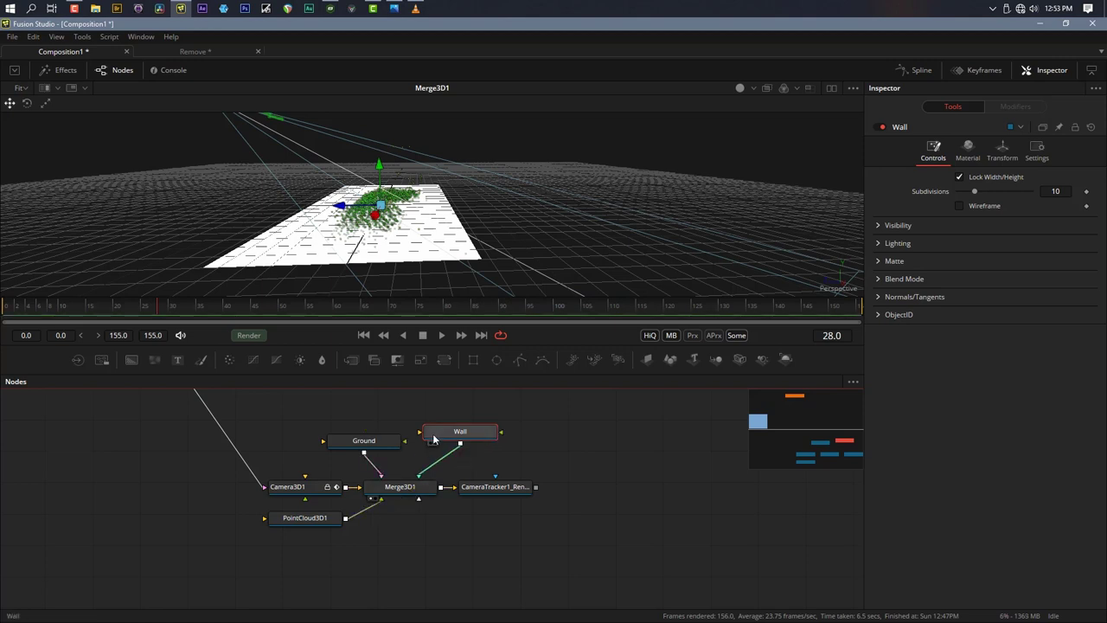
left_click_drag(384, 451, 375, 442)
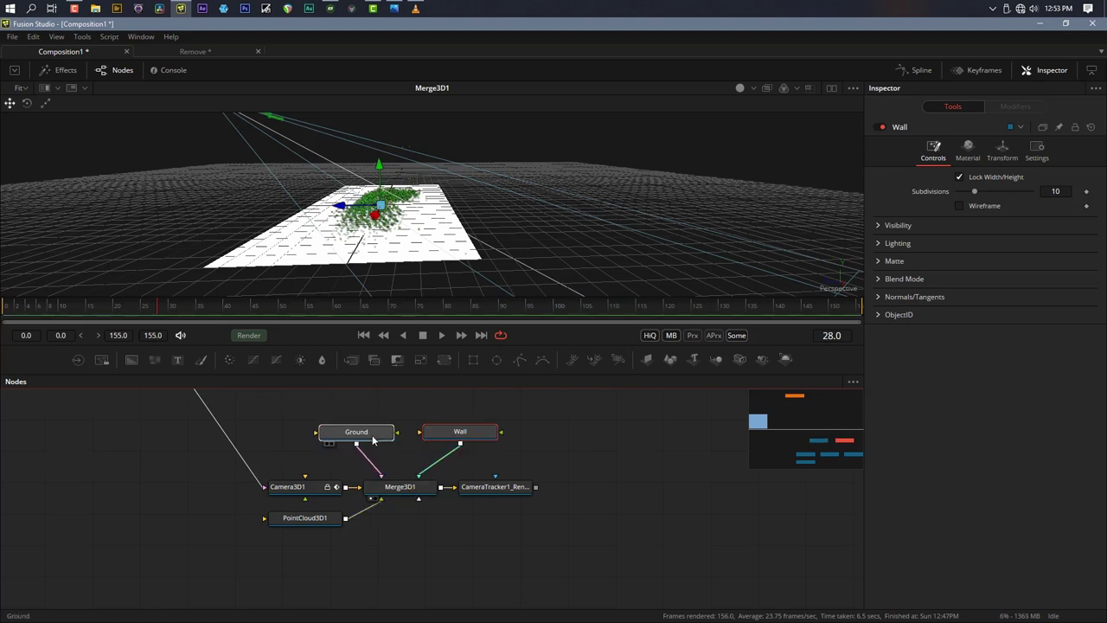
Set the Wall plane's uniform scale to 5.0, checking its size against the point cloud
left_click(448, 436)
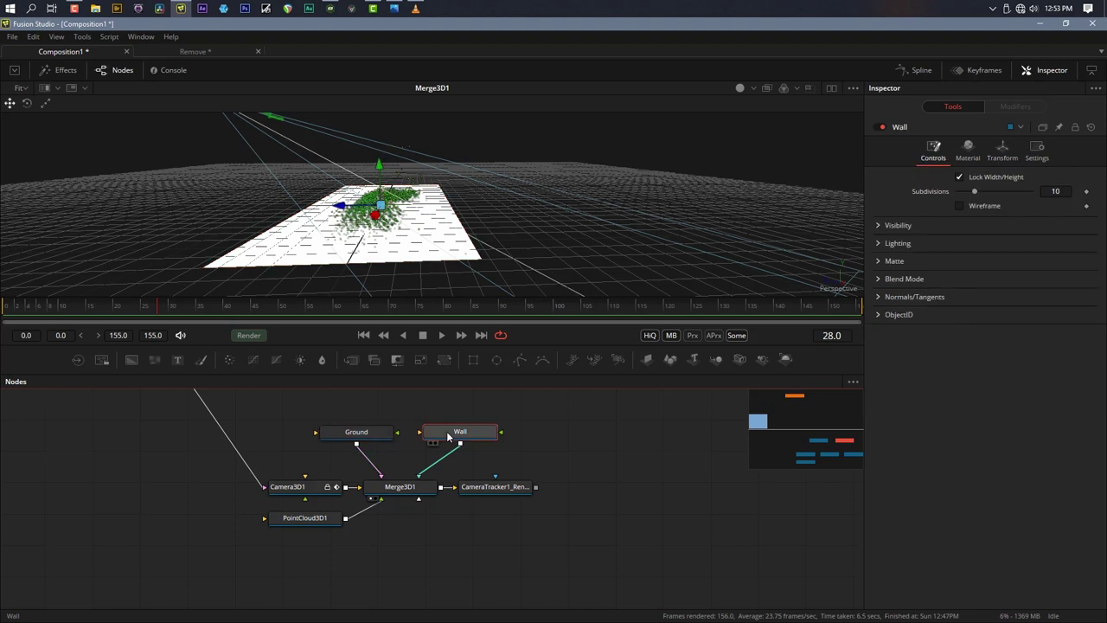
left_click(1005, 149)
left_click_drag(303, 250, 393, 238)
scroll(344, 211, "down", 3)
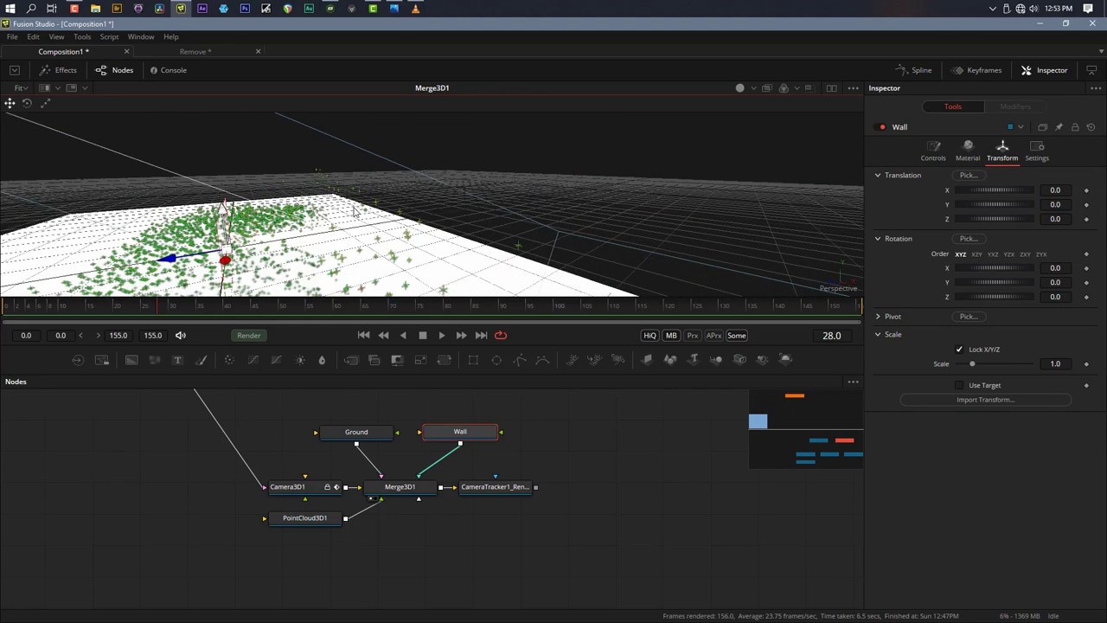
scroll(277, 242, "down", 3)
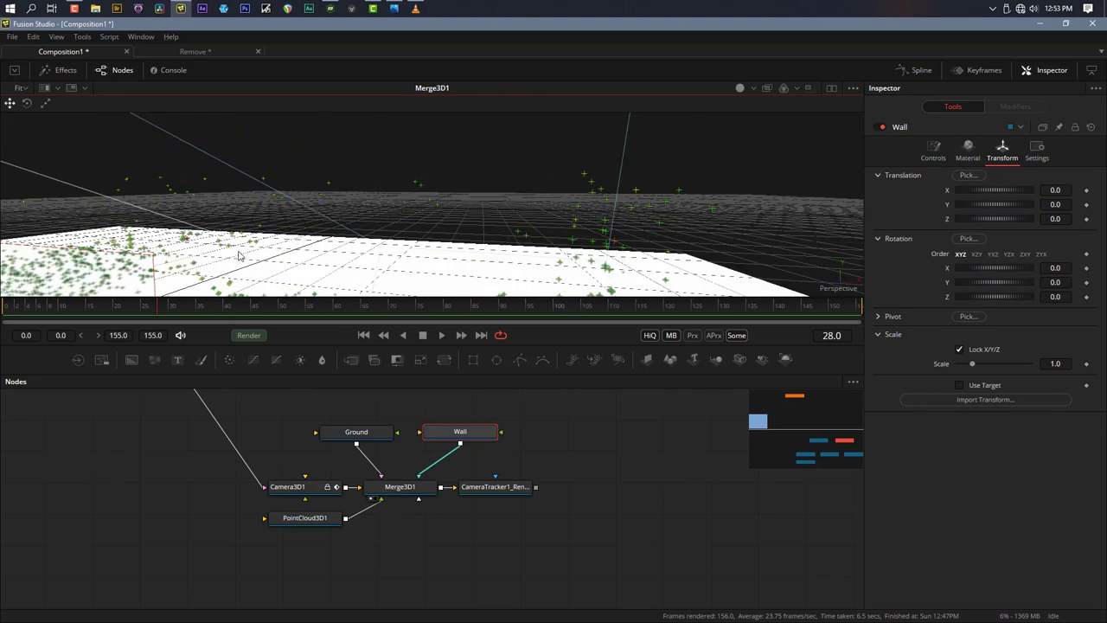
scroll(241, 255, "up", 5)
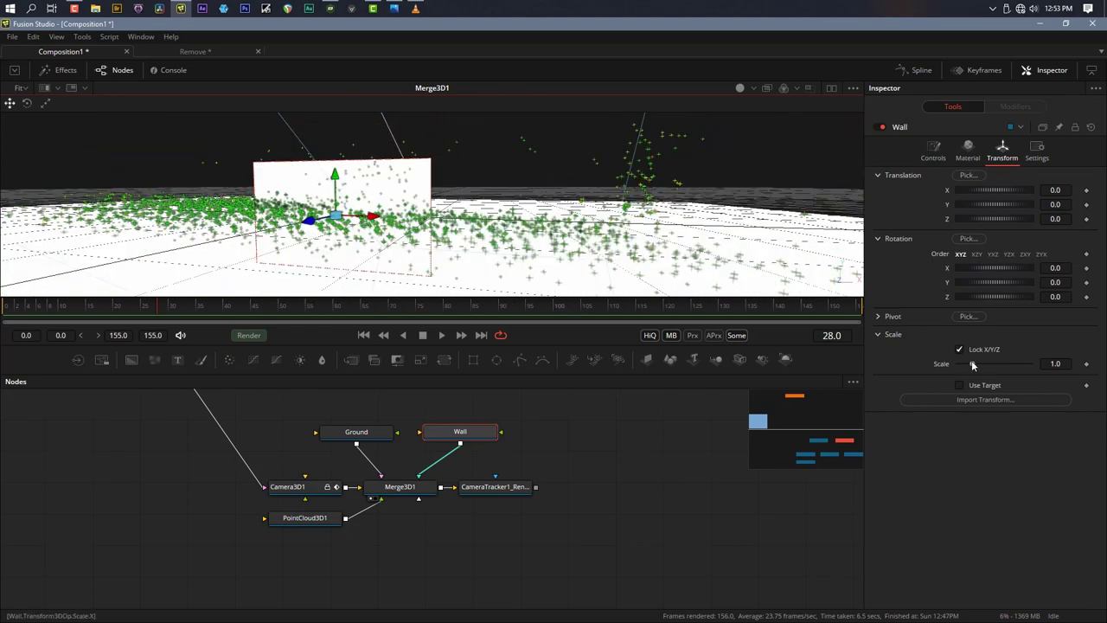
left_click_drag(977, 368, 1097, 366)
scroll(527, 208, "up", 5)
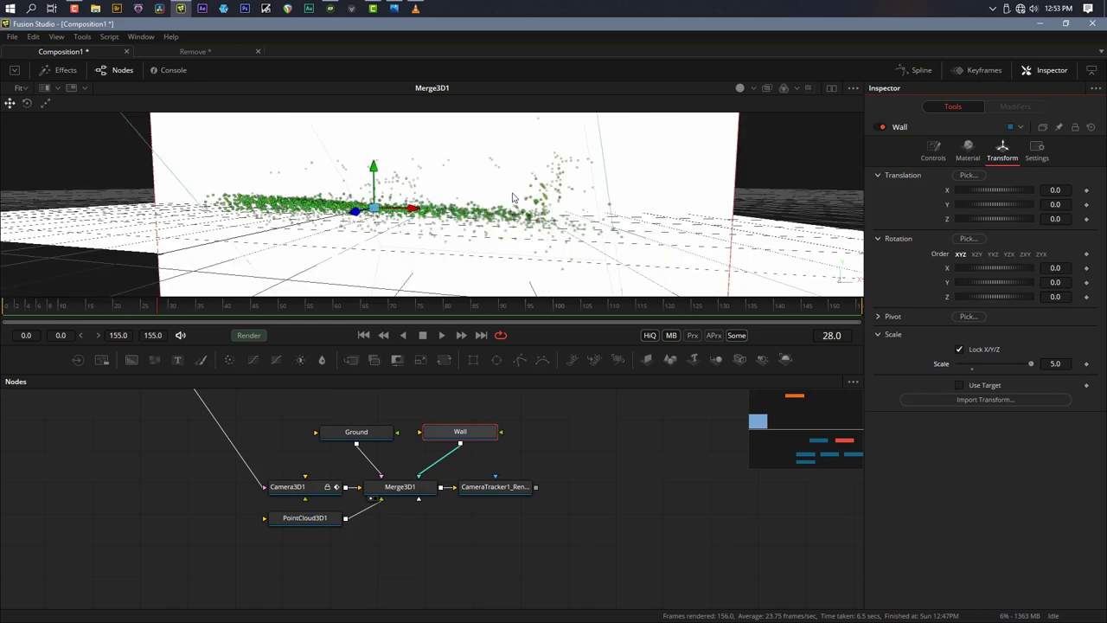
Move the Wall plane to a Z translation of about -0.607 and set its Y rotation to -6.8, matching the point cloud
left_click_drag(549, 225, 328, 341)
left_click_drag(415, 192, 427, 278)
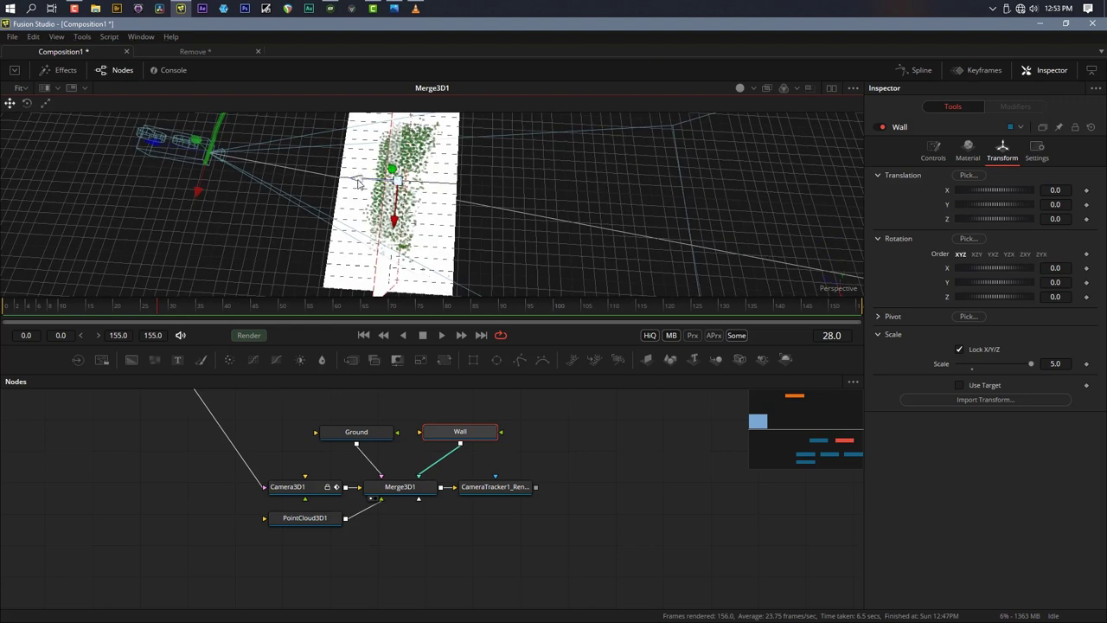
left_click_drag(359, 181, 385, 181)
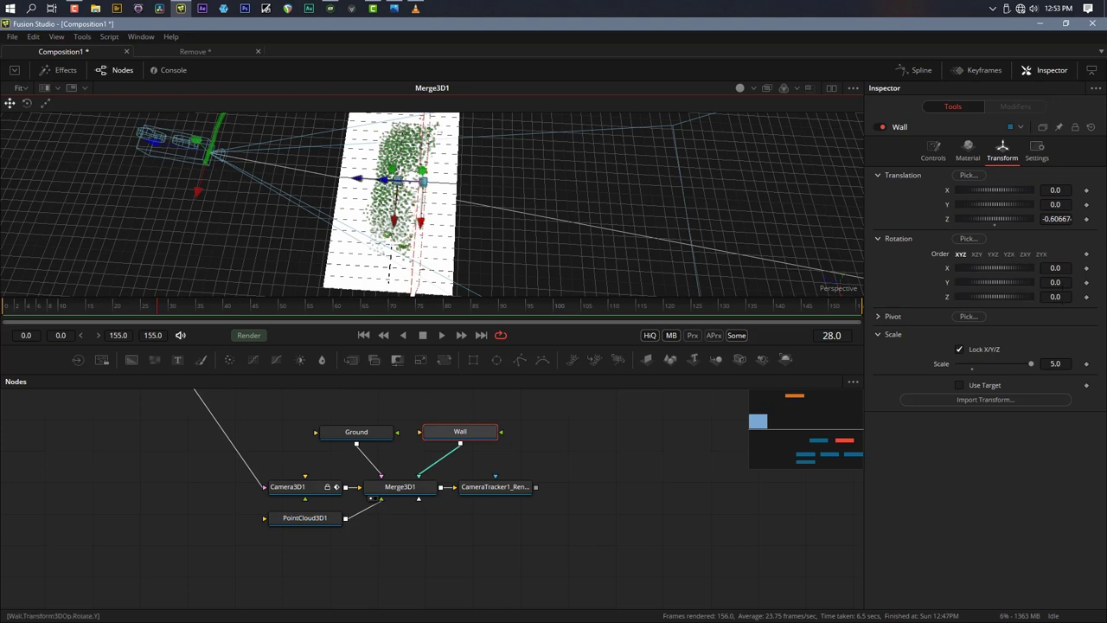
left_click_drag(1055, 282, 1042, 282)
left_click_drag(279, 265, 254, 144)
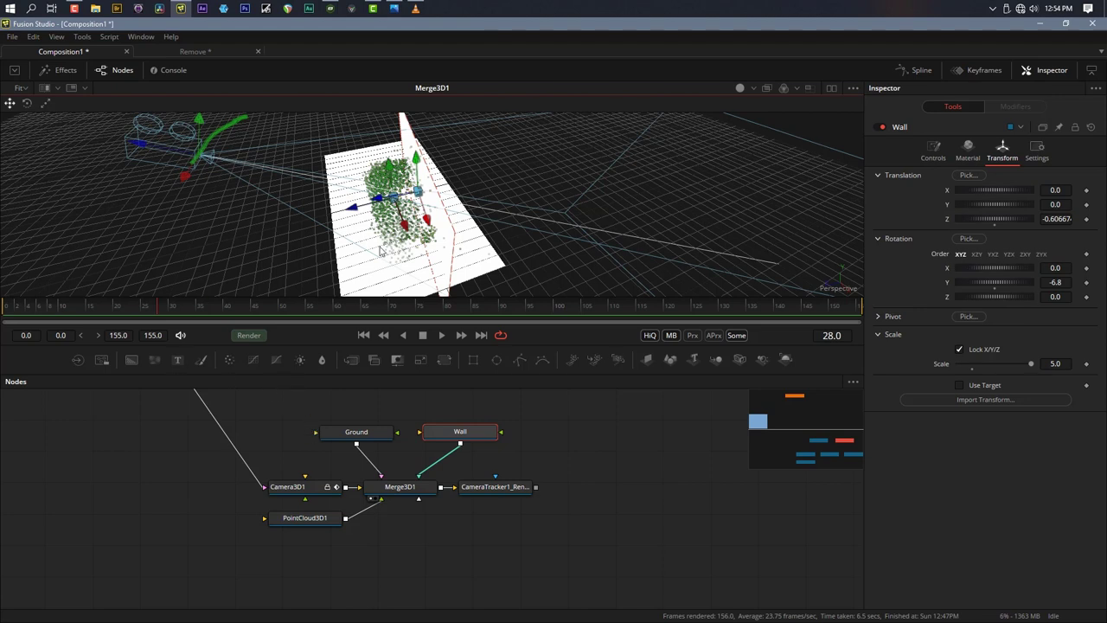
Display the Plate loader's footage in the viewer
scroll(256, 447, "up", 5)
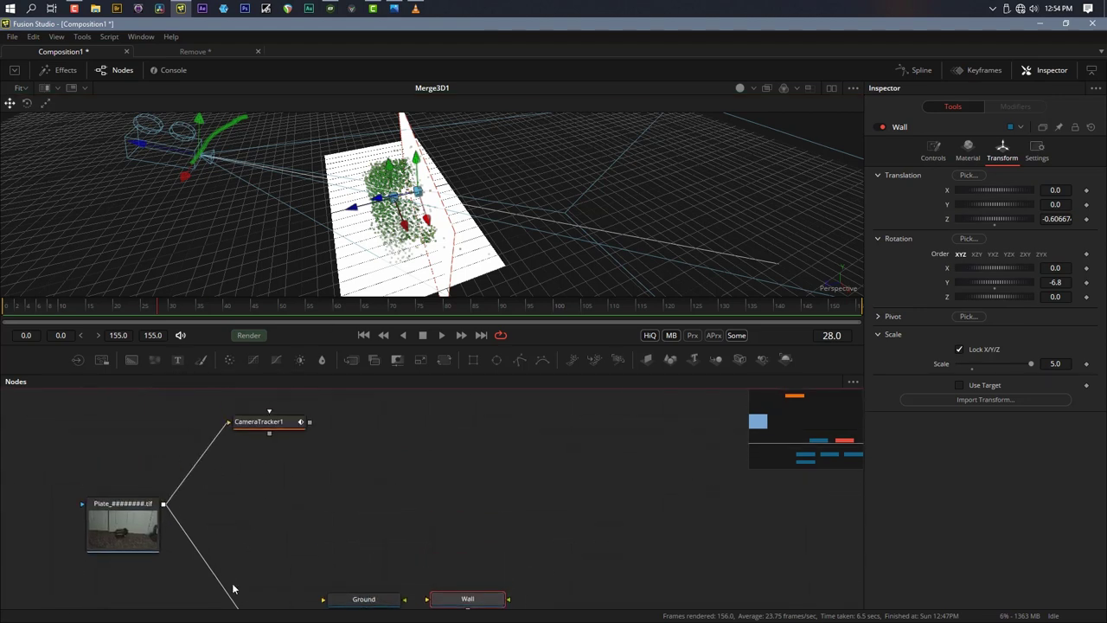
left_click(140, 543)
key("1")
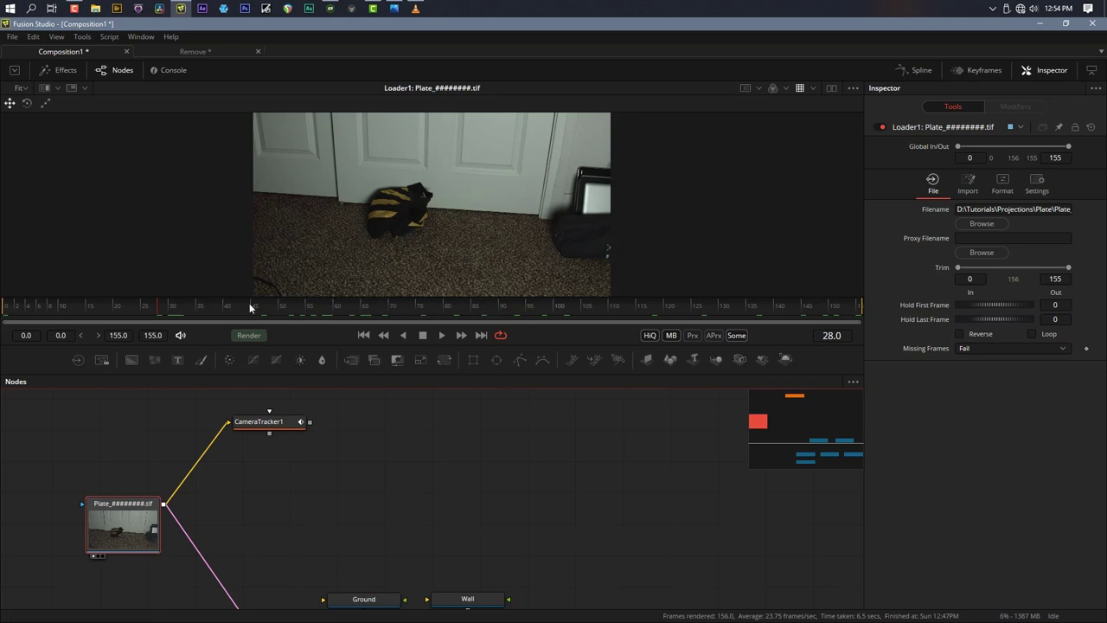
Switch to VLC, examine the finished Gone.mov shot full screen from beginning to end, and close the player
left_click(415, 9)
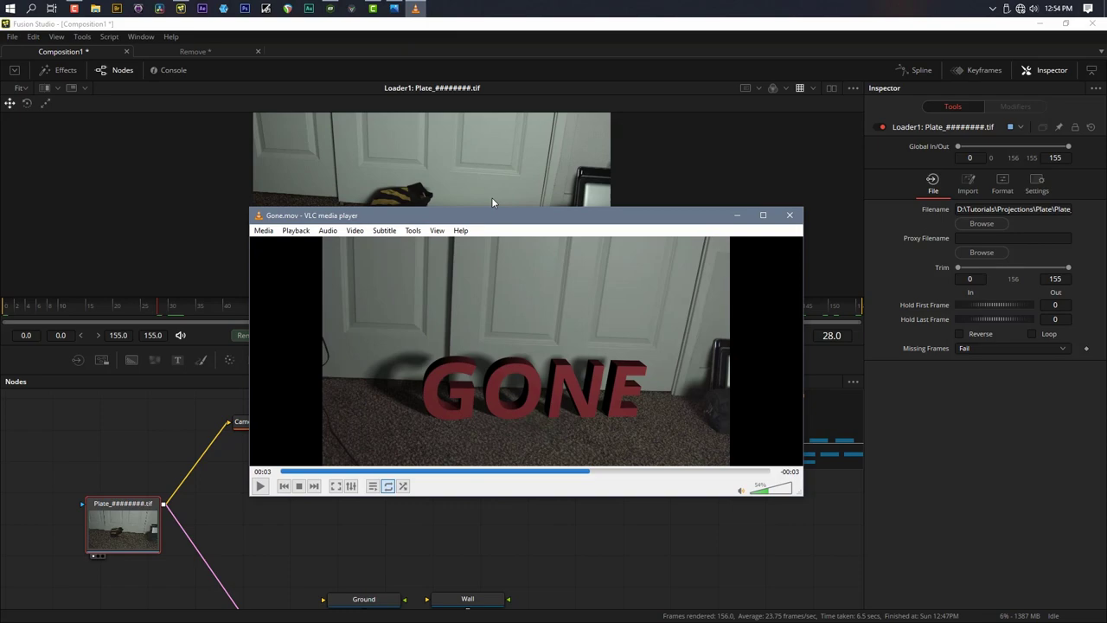
double_click(484, 398)
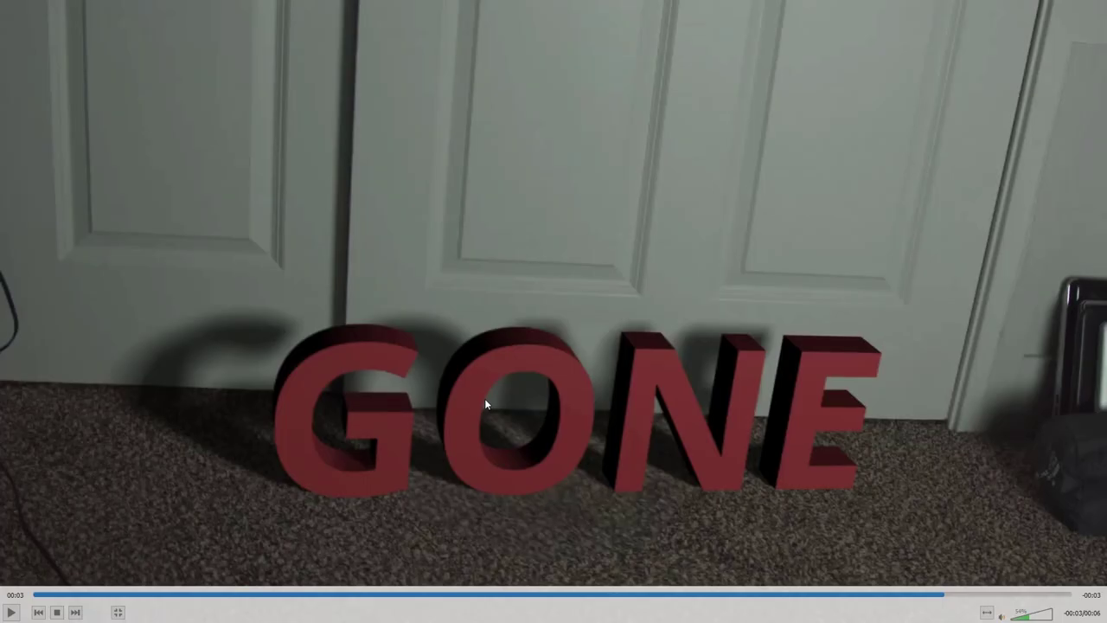
left_click(60, 592)
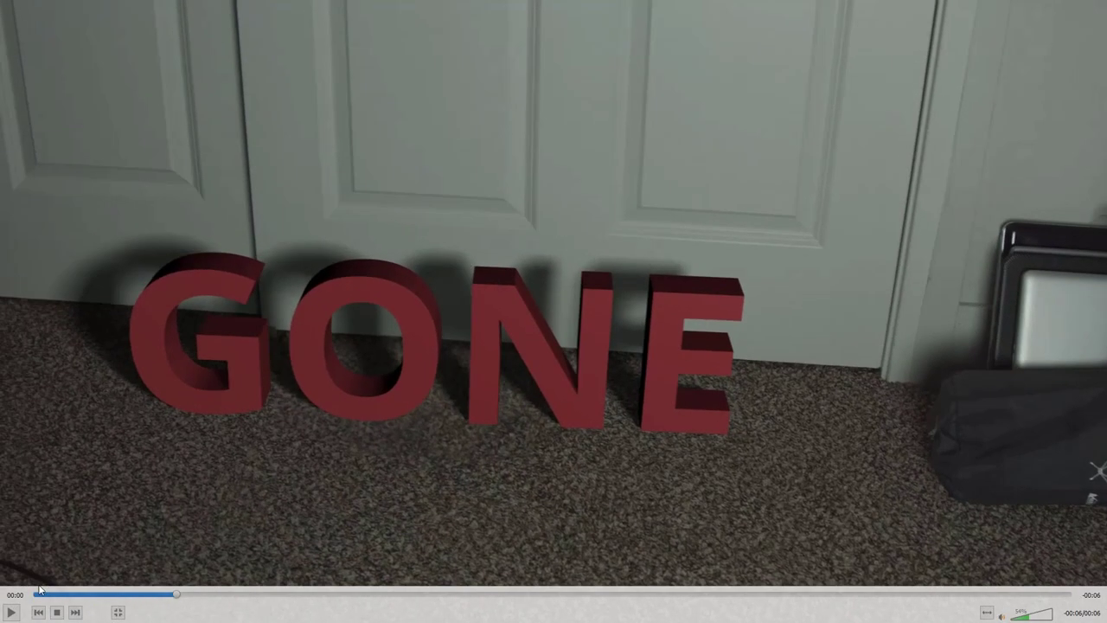
left_click(56, 612)
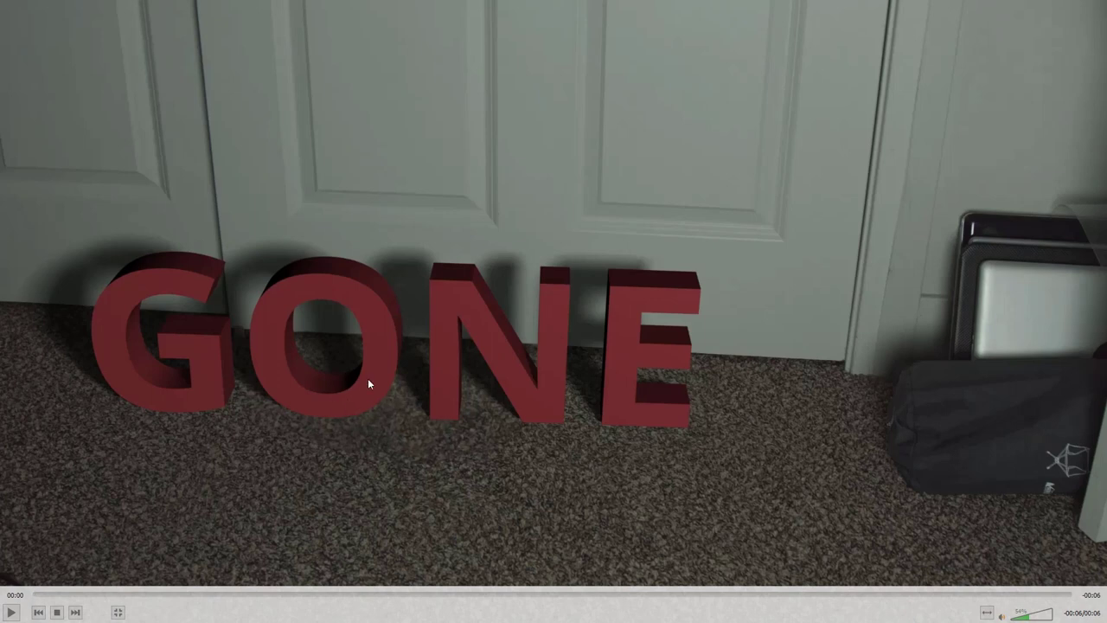
left_click_drag(220, 595, 1070, 595)
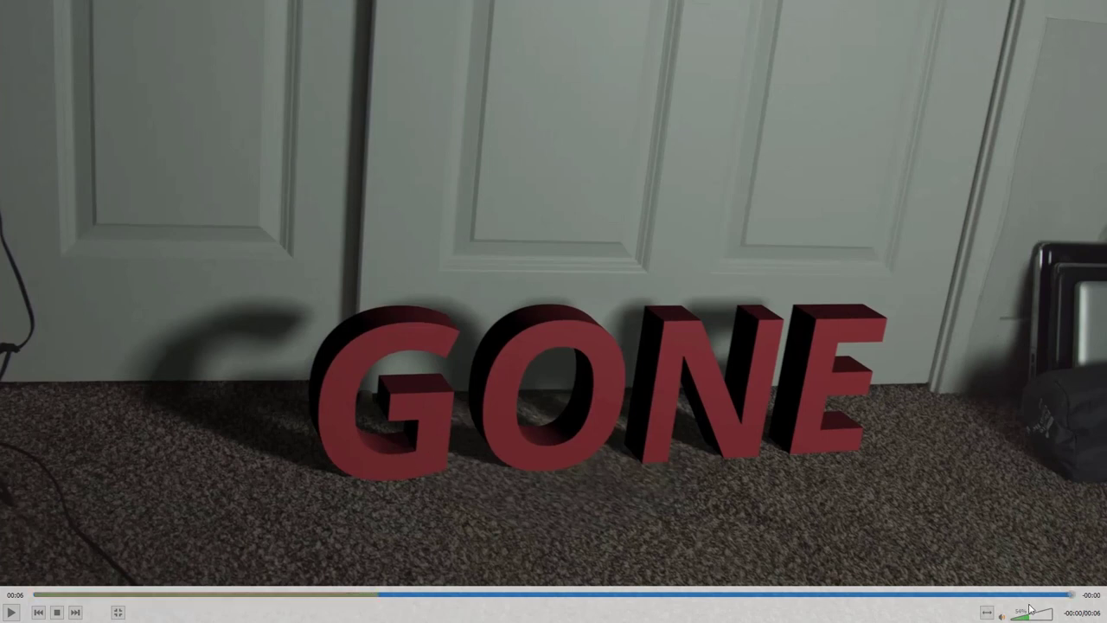
left_click(1004, 593)
mouse_move(1051, 594)
left_mouse_down()
mouse_move(13, 603)
mouse_move(91, 594)
mouse_move(1071, 595)
left_mouse_up()
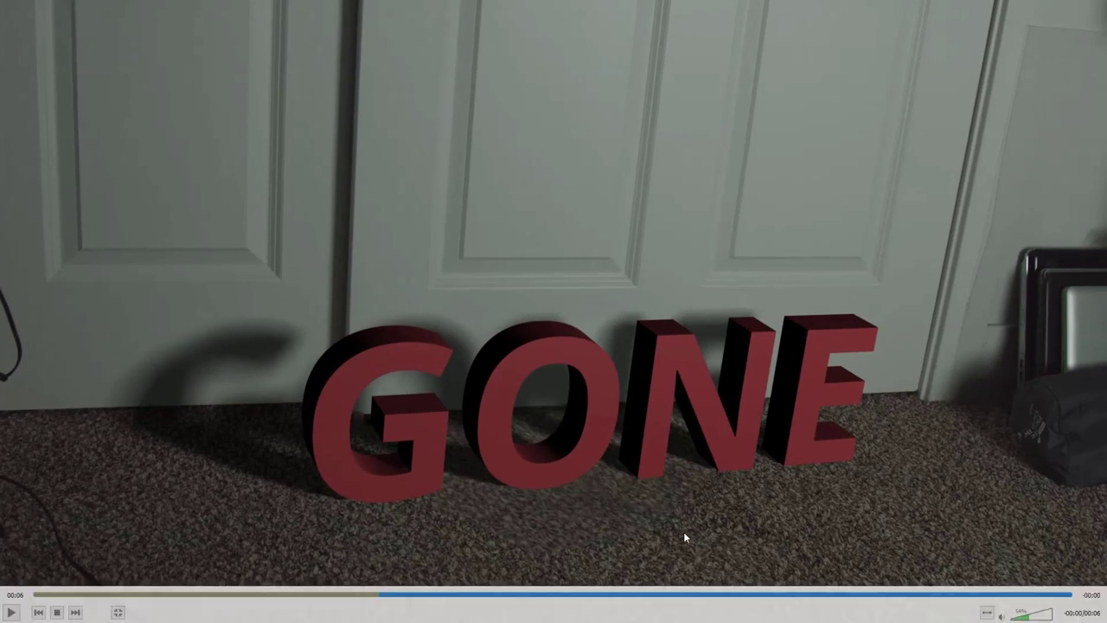
mouse_move(676, 531)
left_click_drag(688, 596, 275, 596)
left_click(701, 596)
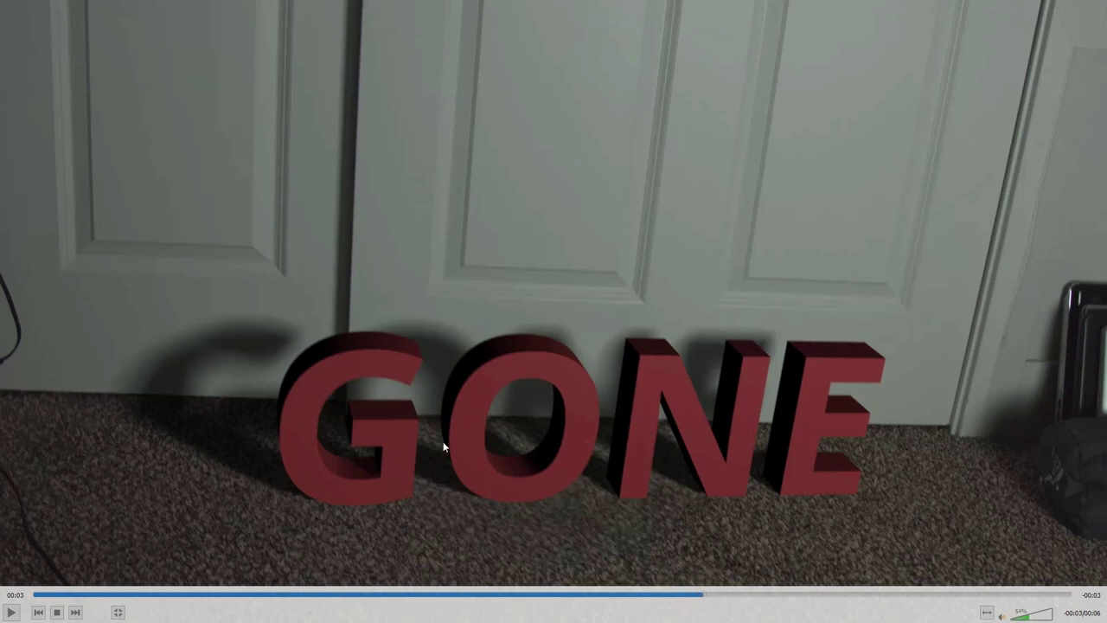
double_click(446, 350)
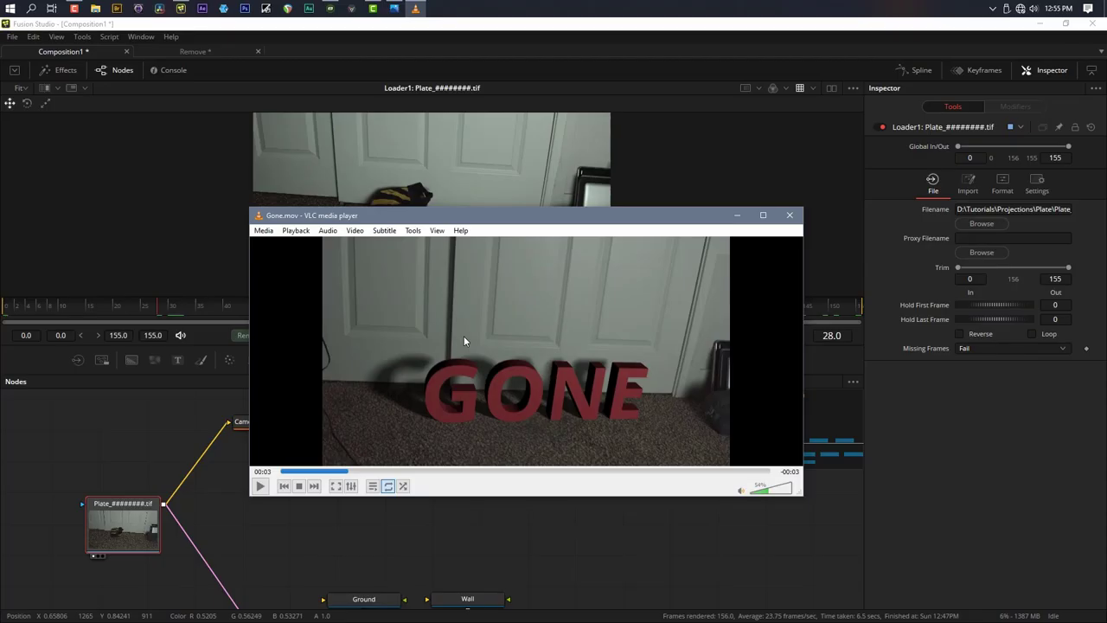
left_click(789, 216)
Scrub the plate footage to frame 95 and examine the bag and the floor and door around it up close
left_click(242, 495)
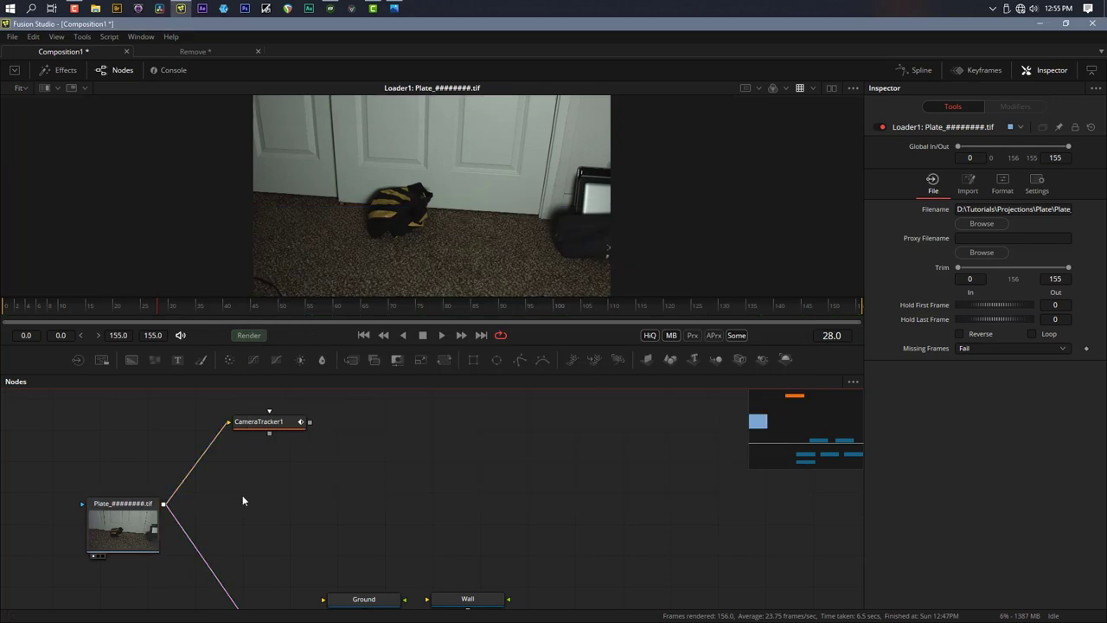
left_click_drag(384, 303, 528, 315)
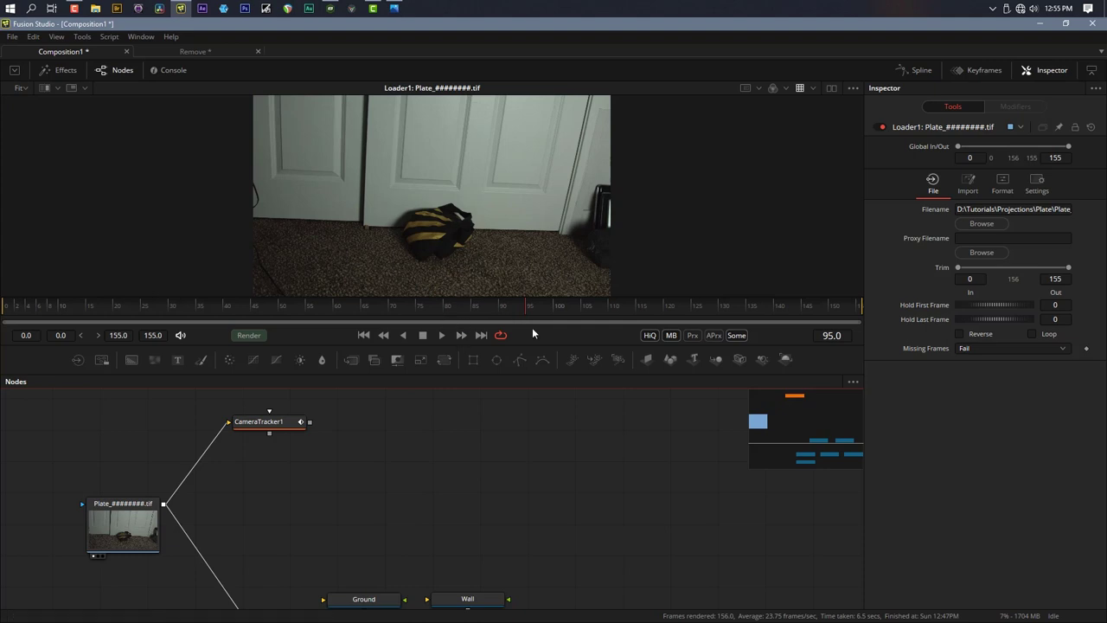
left_click_drag(532, 322, 301, 304)
left_click_drag(383, 326, 527, 306)
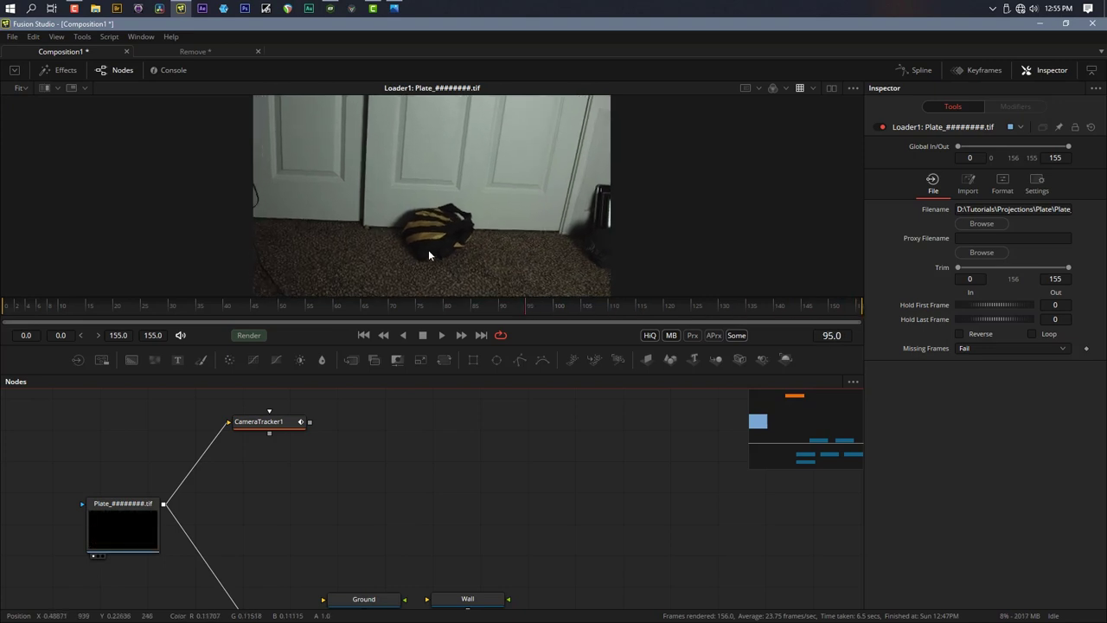
scroll(429, 251, "up", 5)
scroll(429, 249, "down", 5)
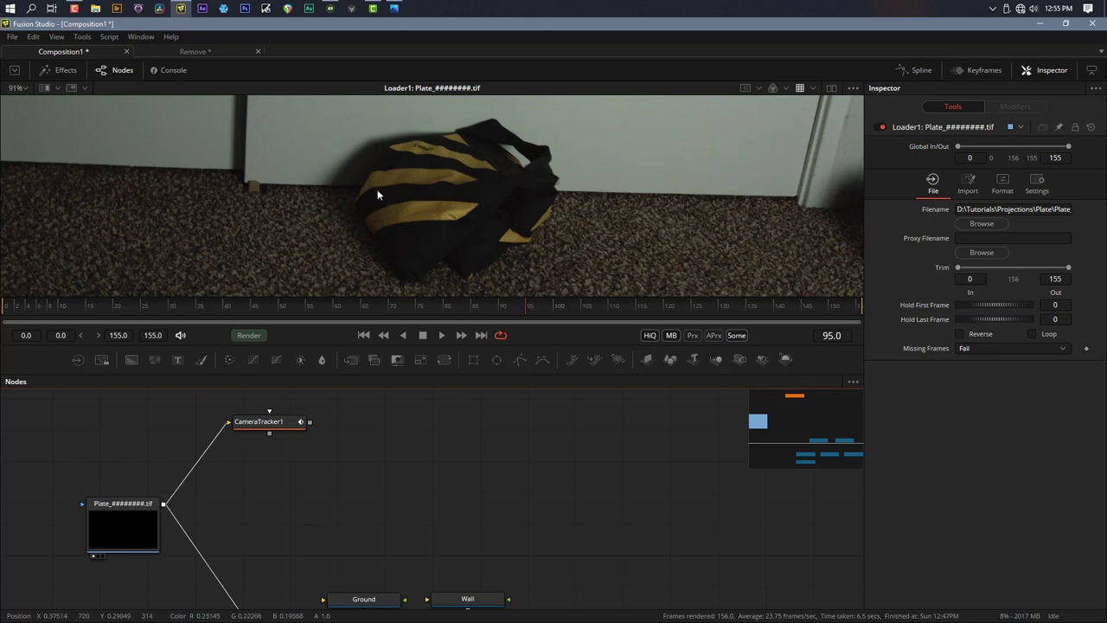
scroll(526, 249, "down", 6)
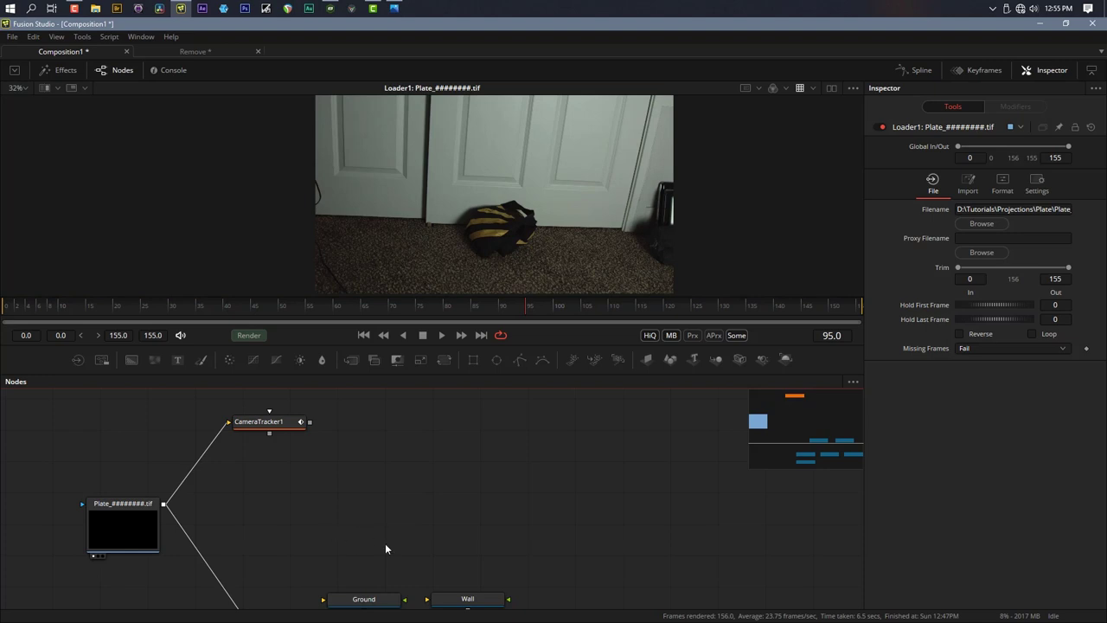
Paste a copy of Camera3D1 above the Ground node and rename the copy Proj95
left_click_drag(385, 543, 344, 451)
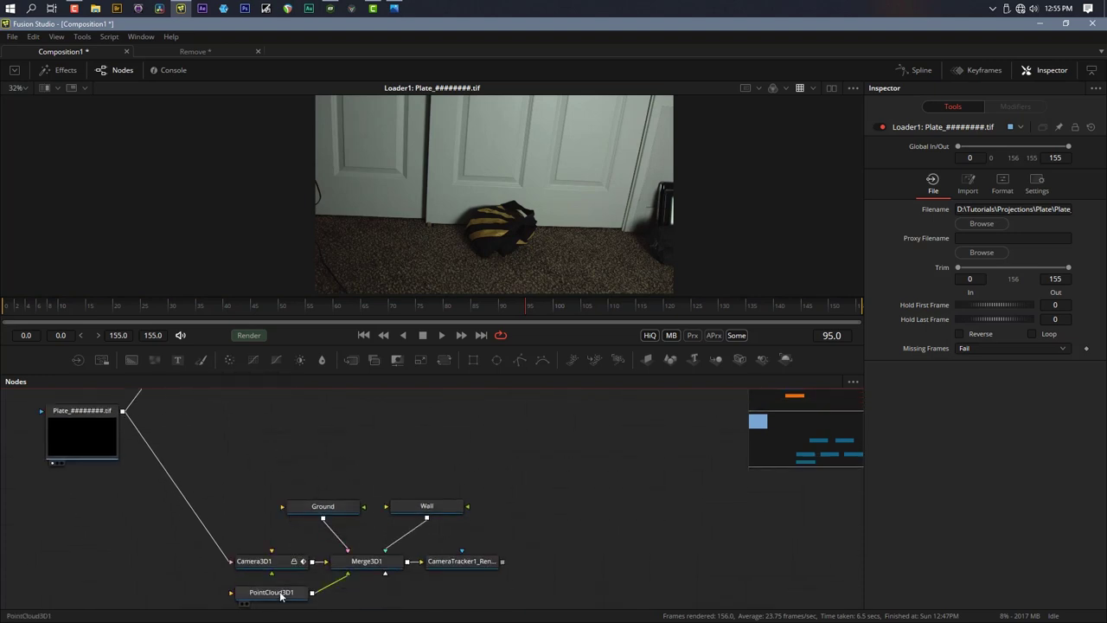
left_click(275, 562)
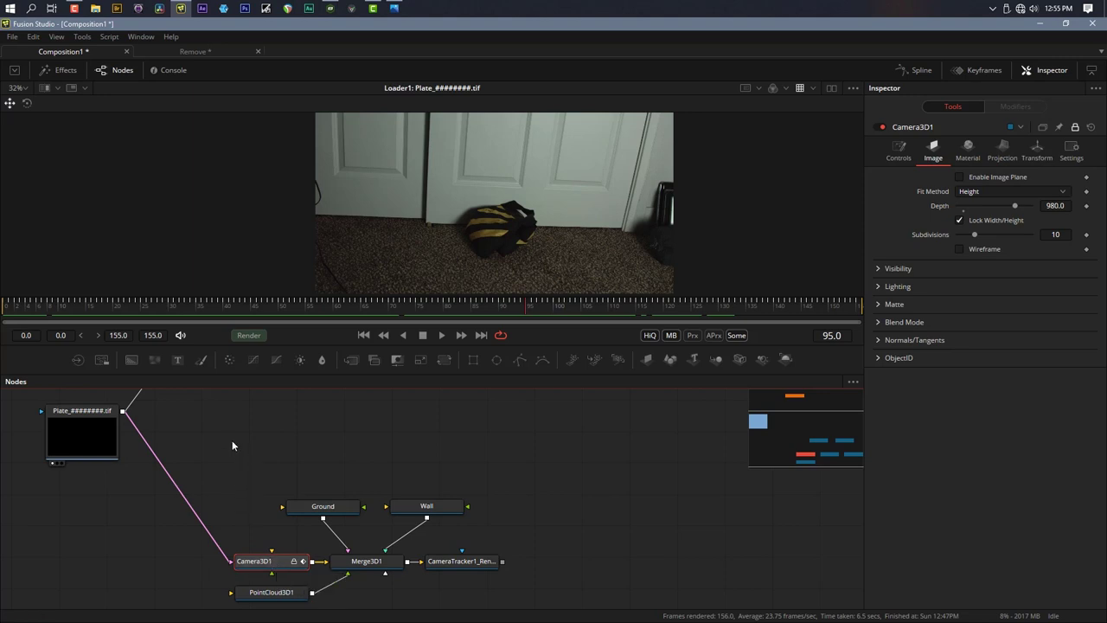
key("ctrl+v")
left_click_drag(249, 446, 268, 452)
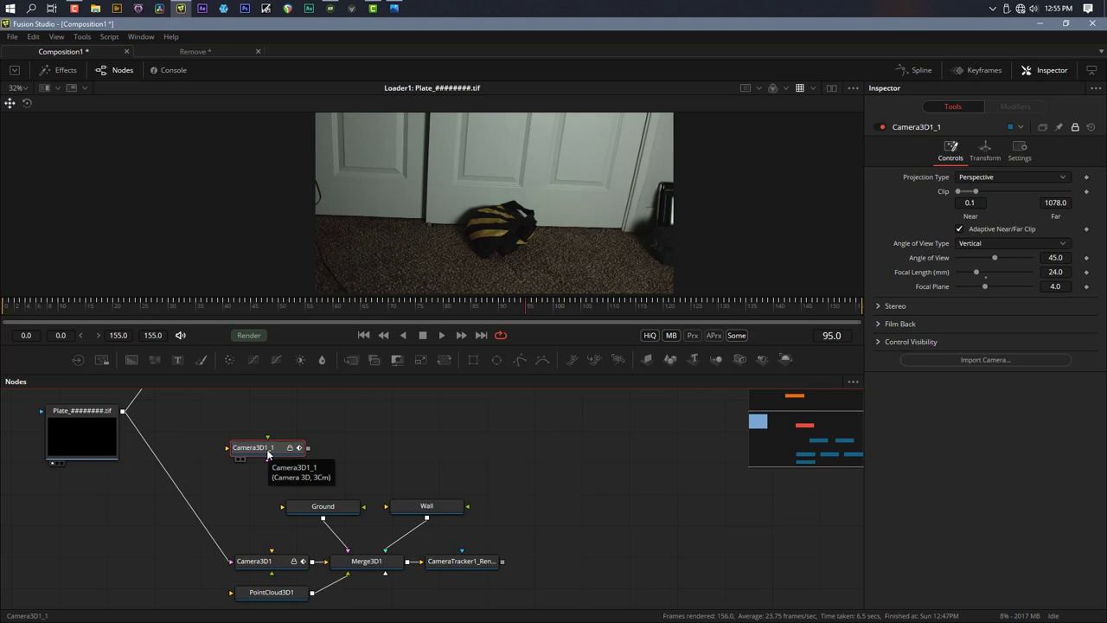
left_click_drag(269, 452, 250, 463)
key("F2")
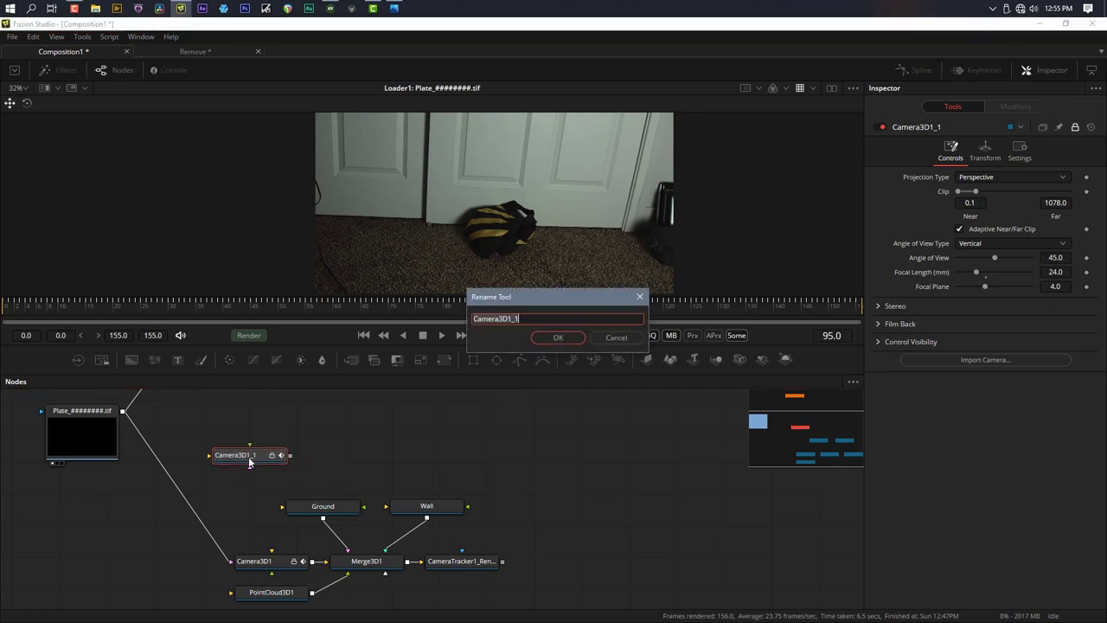
type("Proj 95")
key("Return")
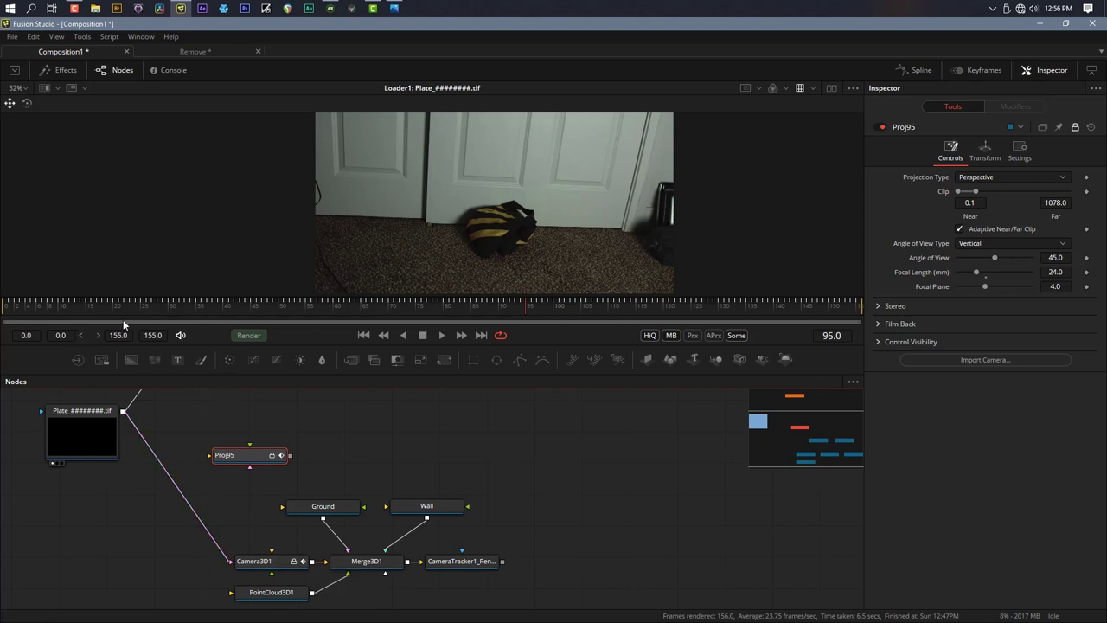
Scrub through the plate to review its camera movement, stopping at frame 65
left_click_drag(130, 312, 432, 339)
left_click(438, 340)
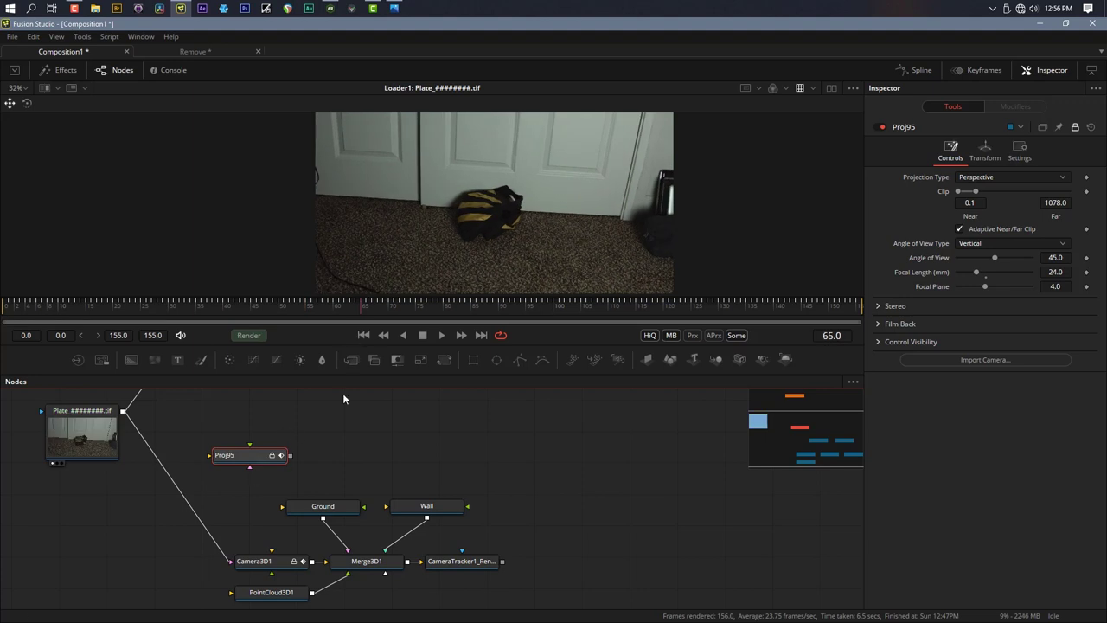
Rename the Proj95 camera node as ProjCam95
left_click_drag(242, 456, 262, 447)
key("F2")
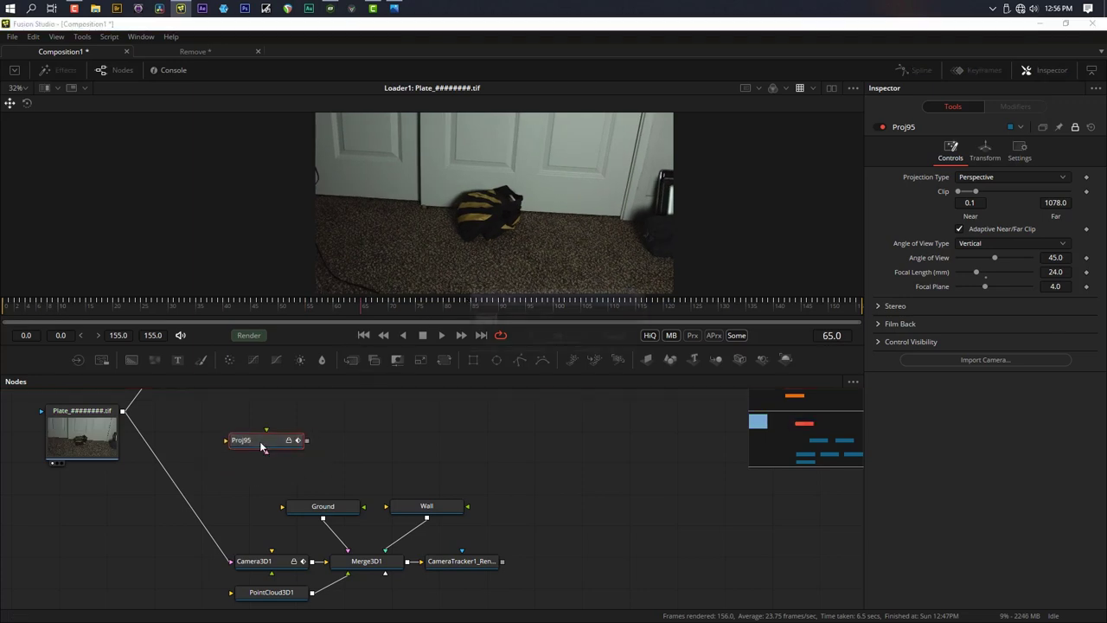
type("Proj")
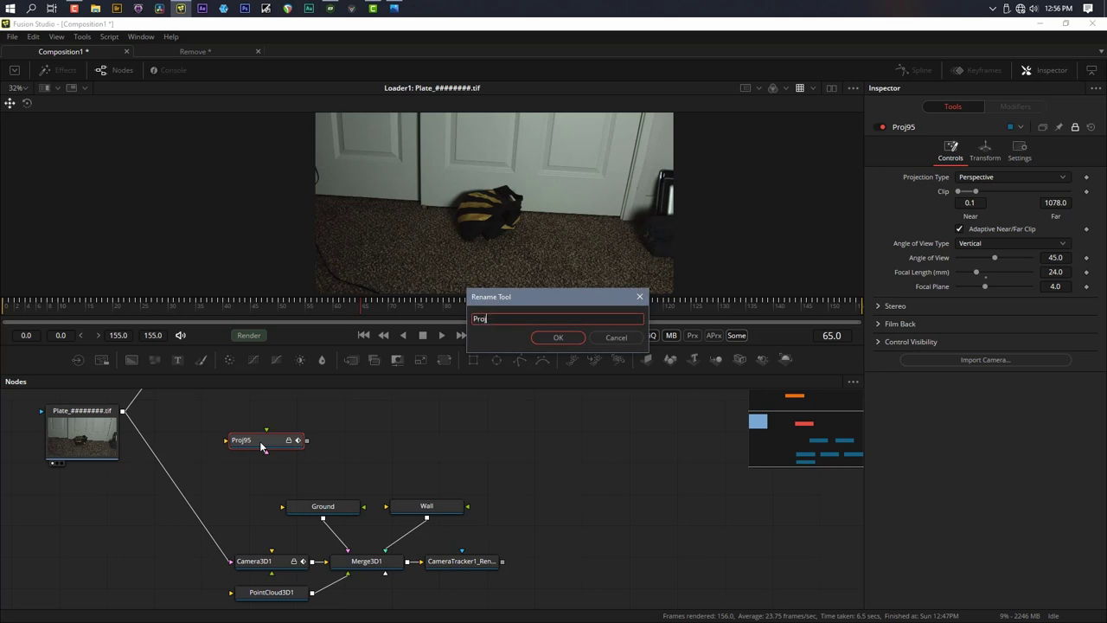
type("Cam95")
key("Return")
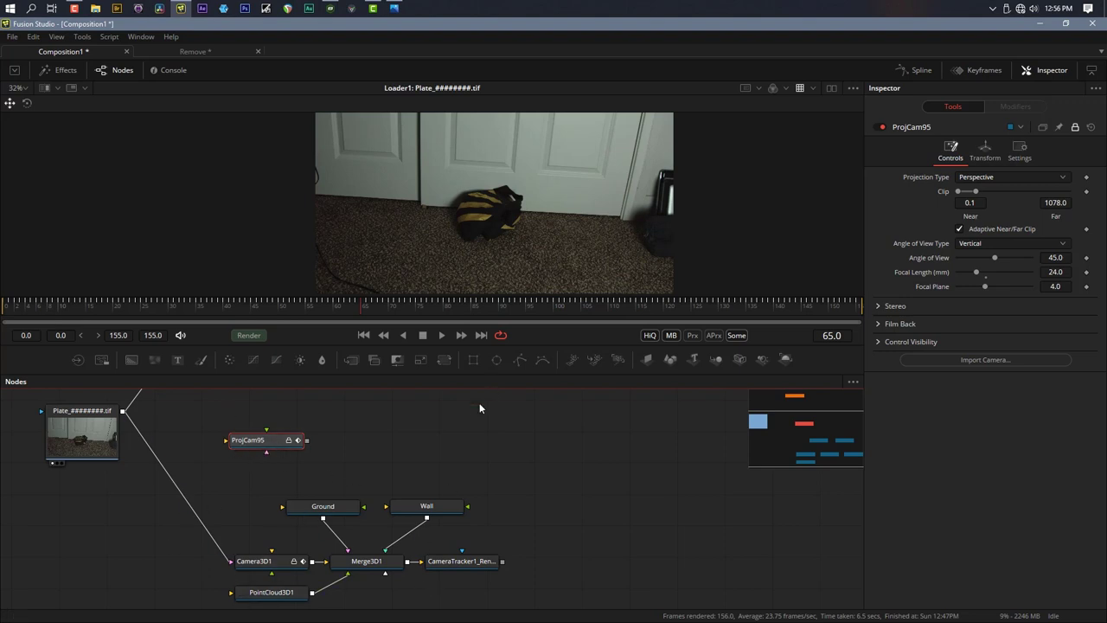
Disconnect PointCloud3D1 from Merge3D1 and rearrange it, Camera3D1, ProjCam95 and the plate loader to free space left of the Ground node
scroll(358, 435, "down", 3)
left_click(240, 524)
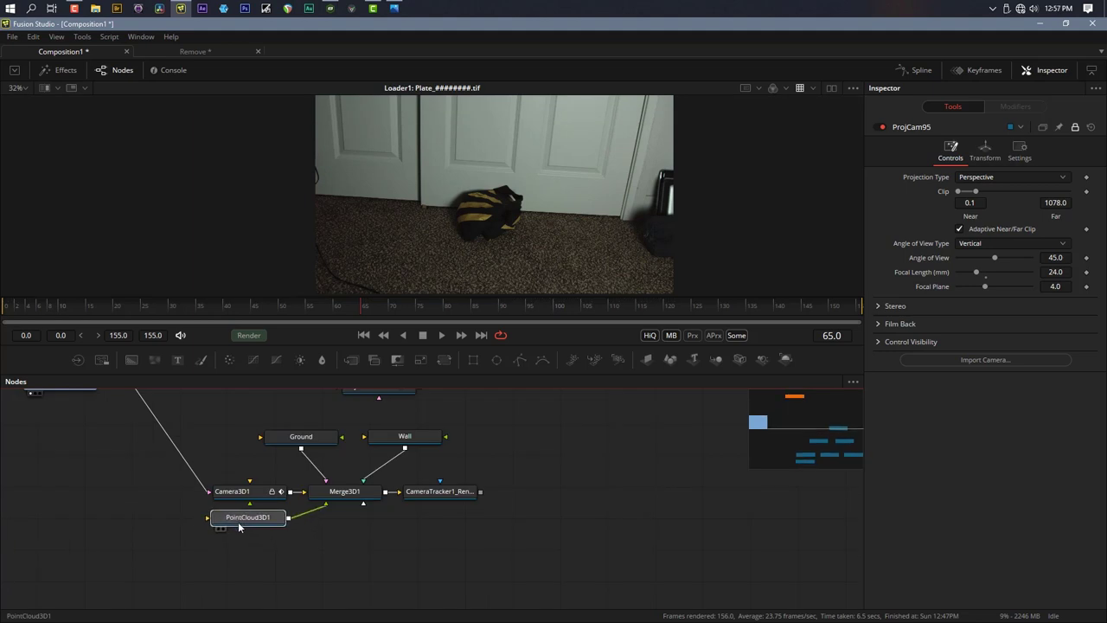
left_click_drag(239, 524, 357, 596)
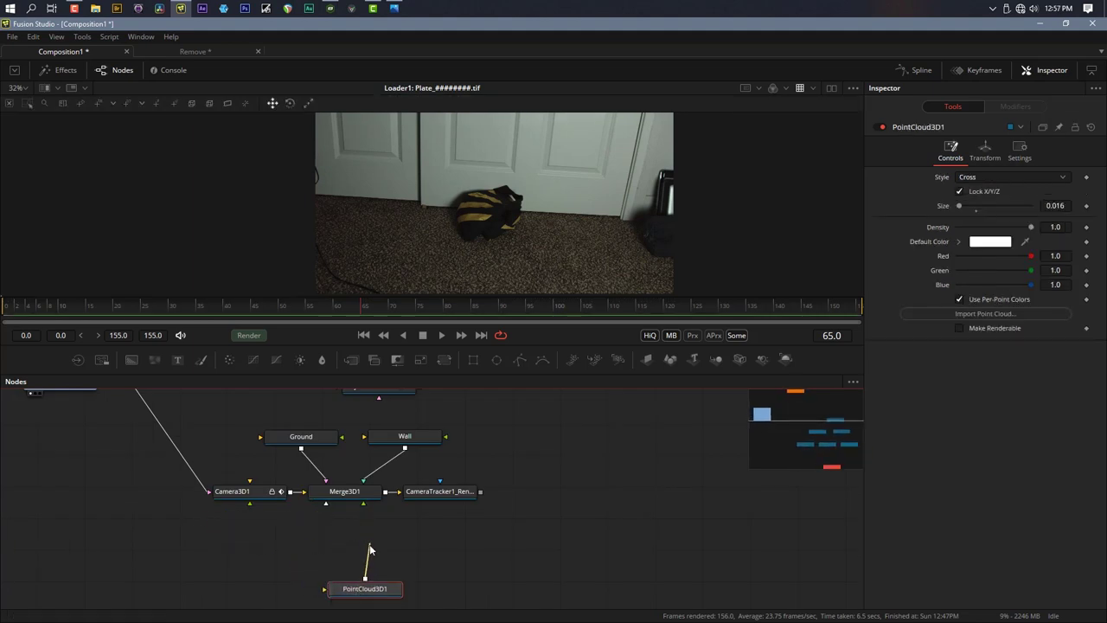
left_click_drag(244, 494, 180, 577)
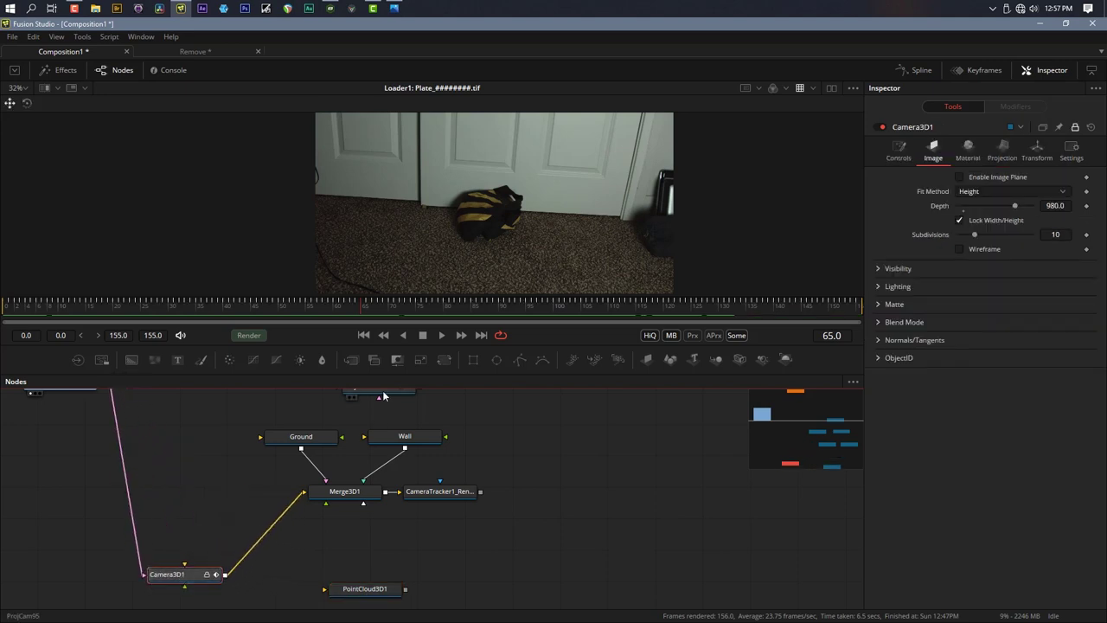
left_click_drag(383, 396, 205, 487)
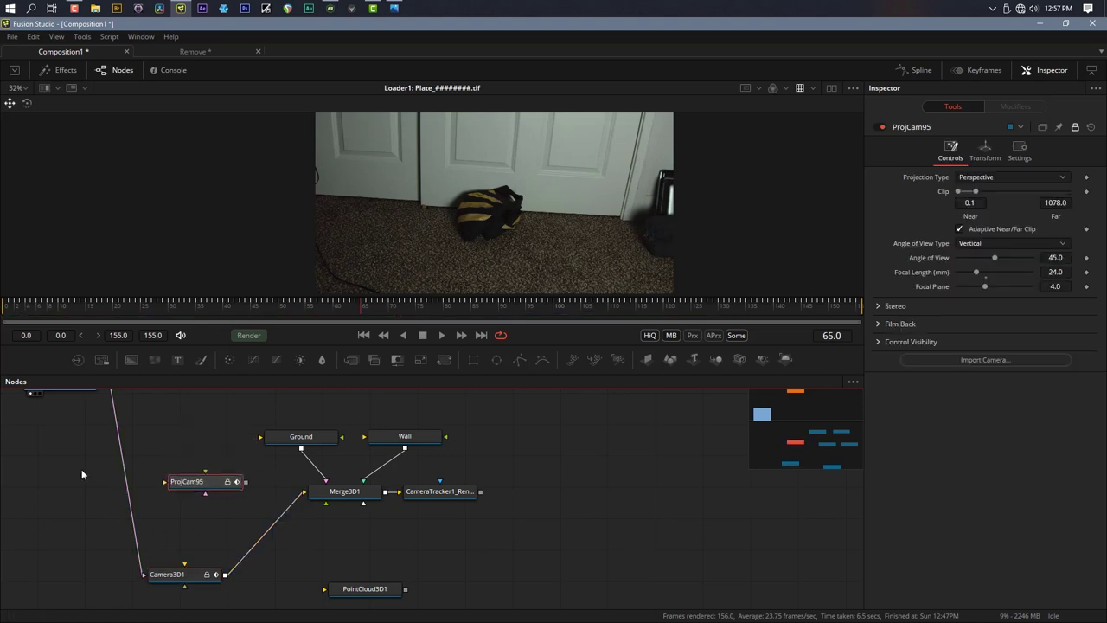
left_click_drag(82, 474, 173, 507)
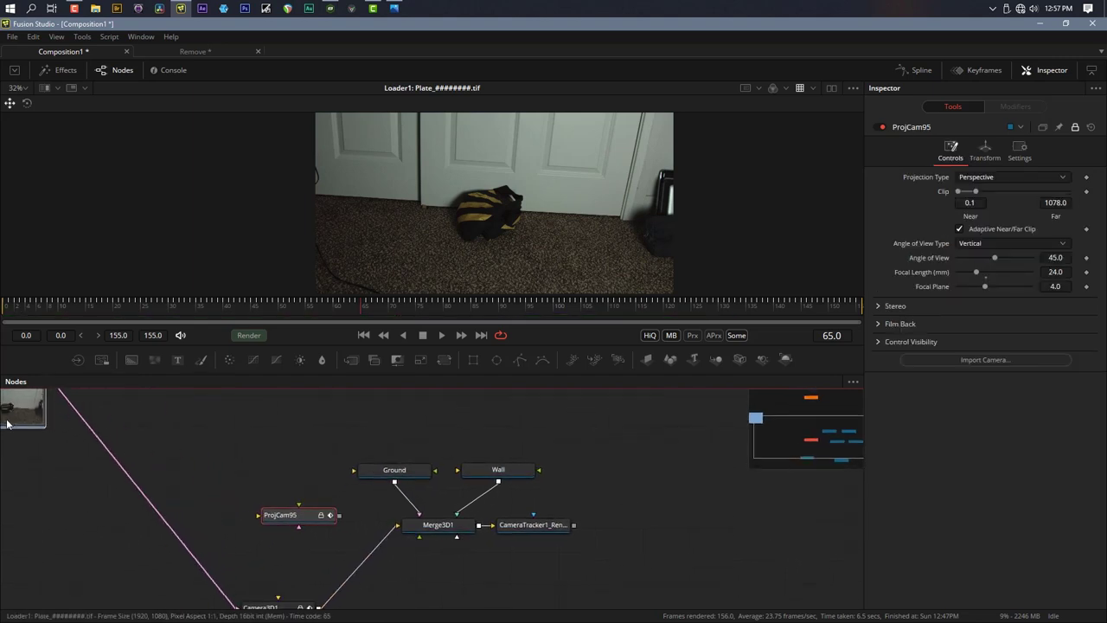
left_click_drag(7, 424, 26, 452)
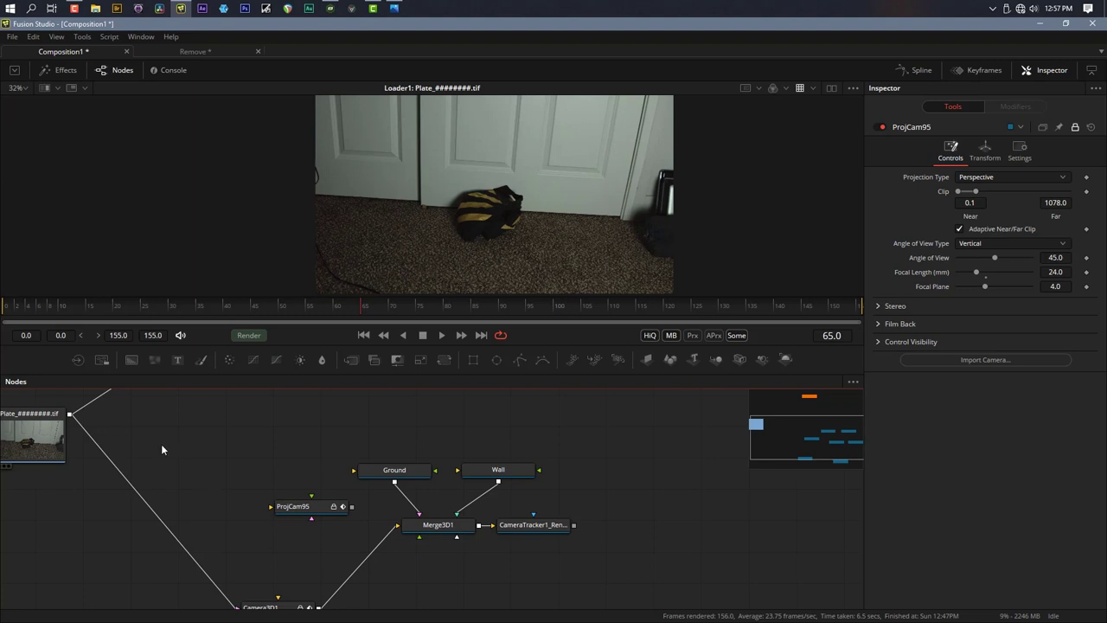
Add an unconnected Paint node above ProjCam95 and a Time Stretcher node between the plate loader and the Paint node
left_click(201, 359)
mouse_move(140, 448)
left_mouse_down()
mouse_move(195, 470)
mouse_move(268, 472)
left_mouse_up()
left_click(184, 465)
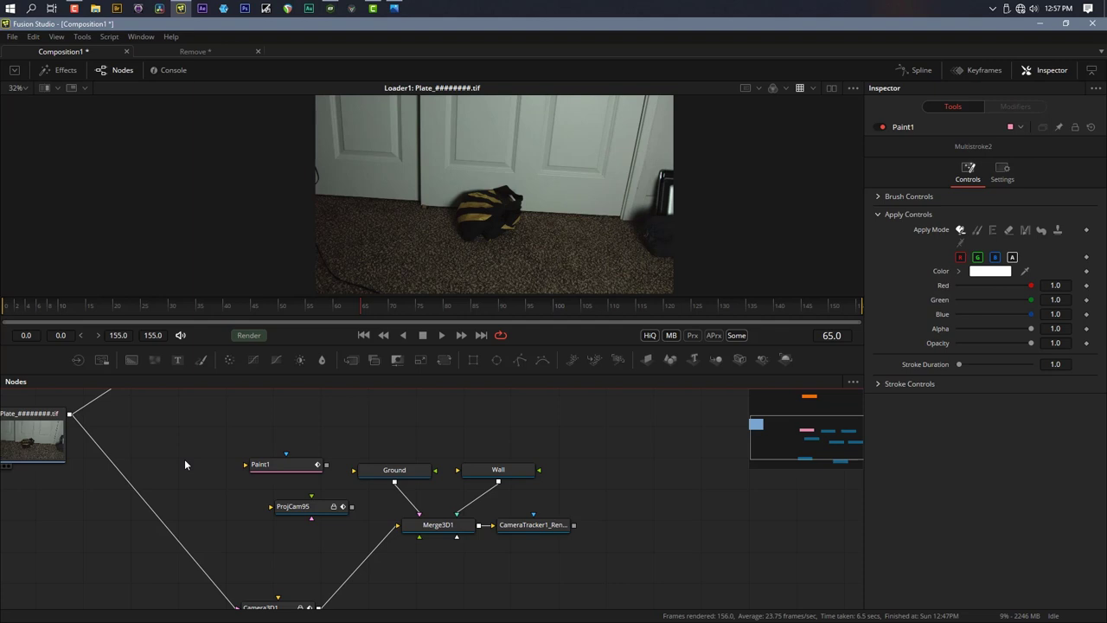
key("shift+space")
type("Camera Tracker")
key("ctrl+a")
type("time")
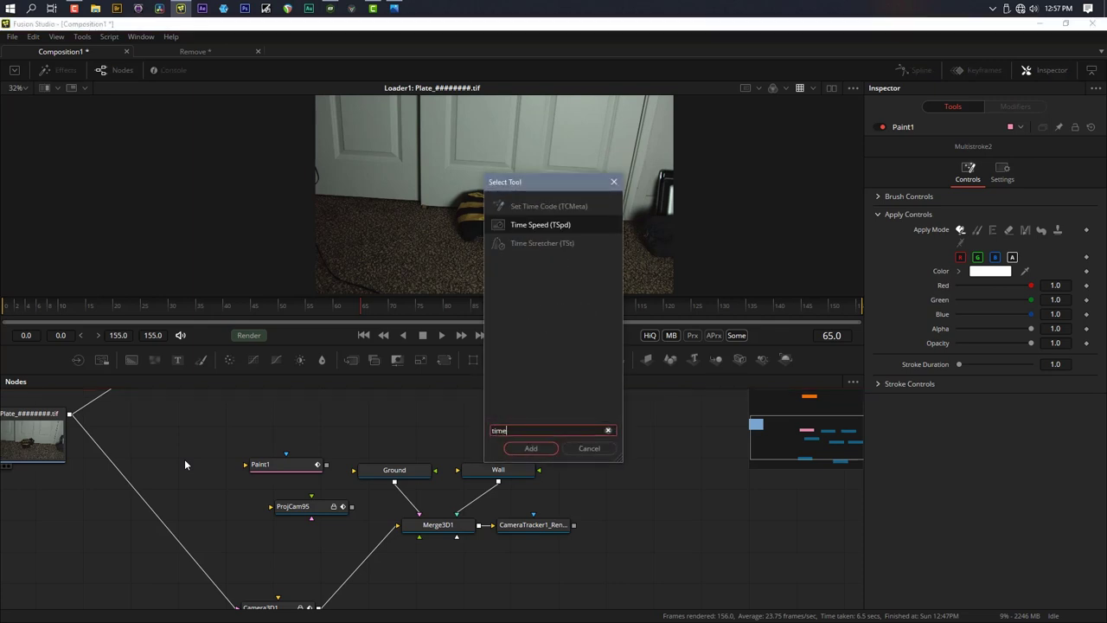
left_click(543, 243)
left_click(531, 448)
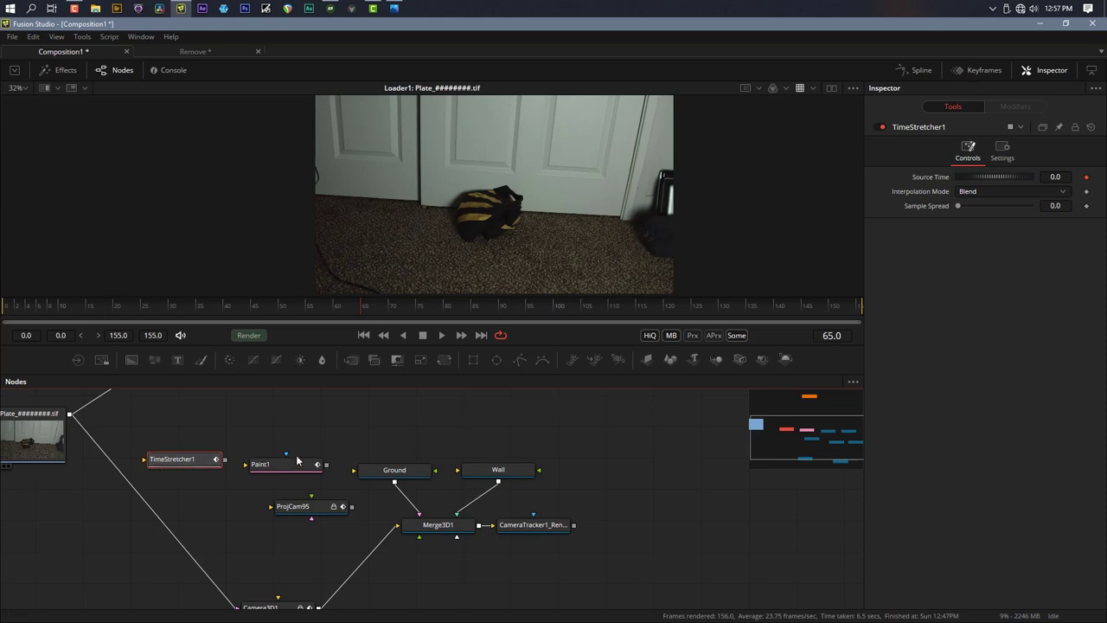
Set the Time Stretcher's source time to 95, connect the plate through it into Paint1, and view Paint1
left_click(1055, 177)
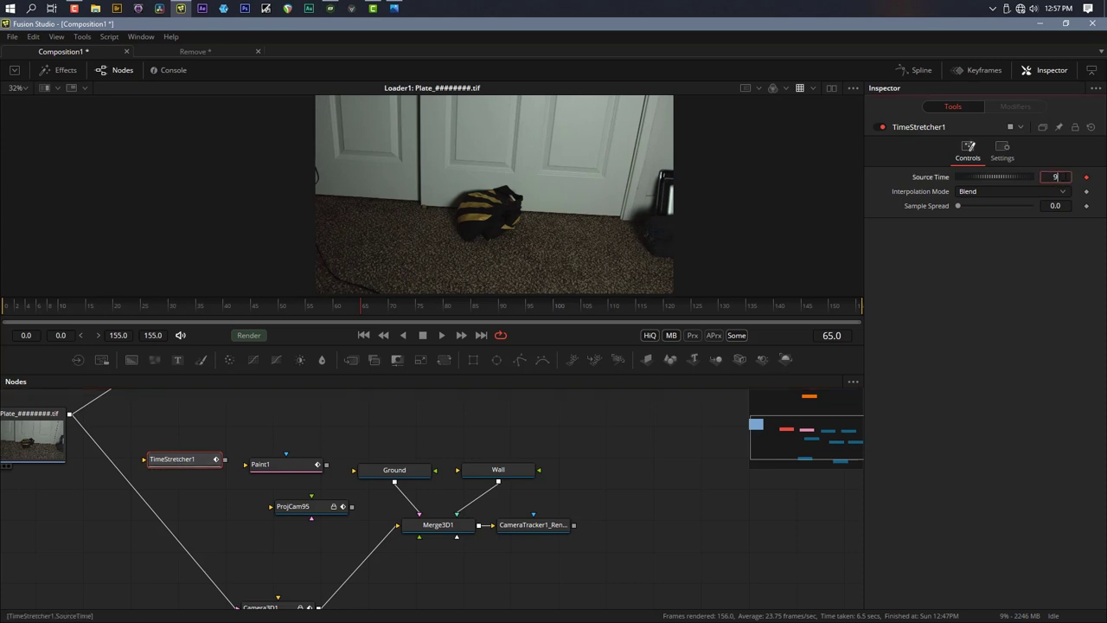
key("Tab")
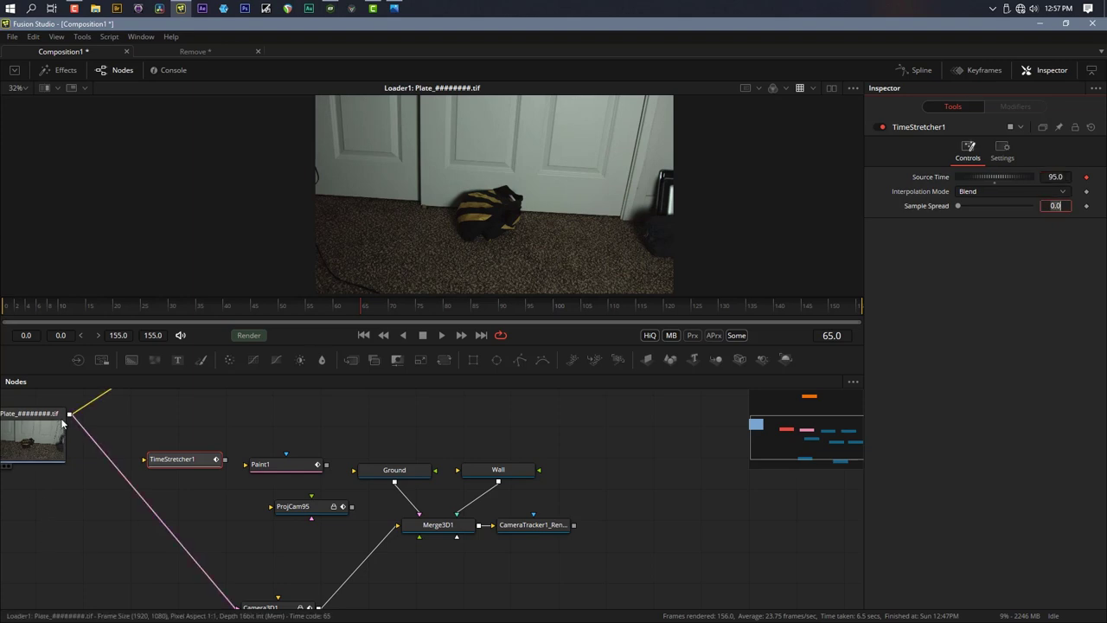
mouse_move(69, 416)
left_mouse_down()
mouse_move(160, 459)
mouse_move(284, 469)
left_mouse_up()
left_click(284, 469)
key("1")
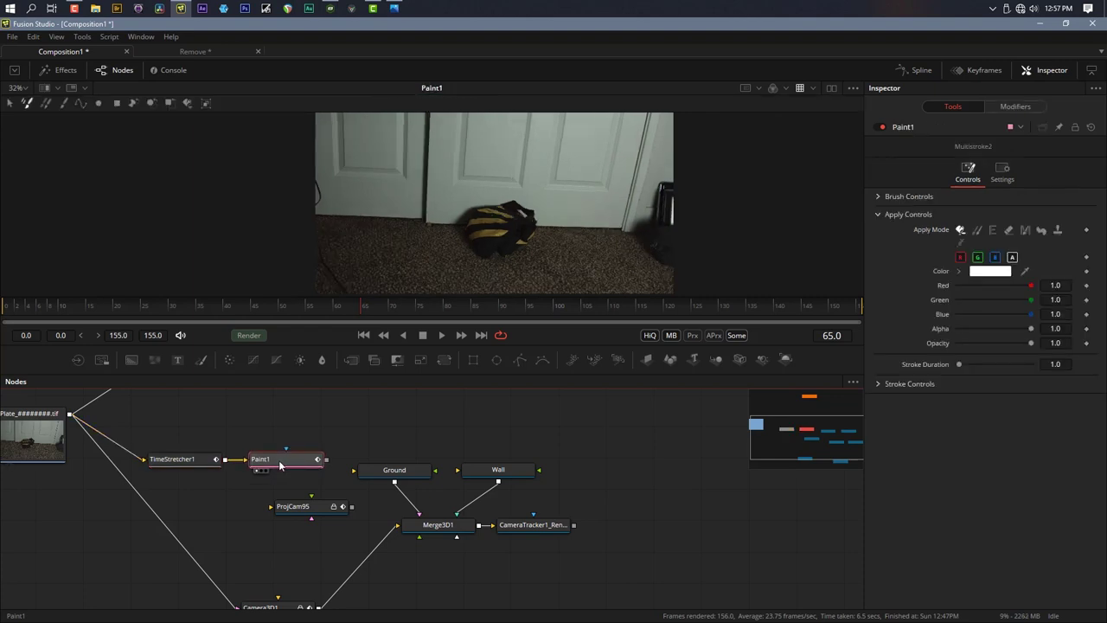
Scrub through the timeline to check the frame hold in Paint1, stopping at frame 95
left_click_drag(272, 303, 784, 332)
key("shift+space")
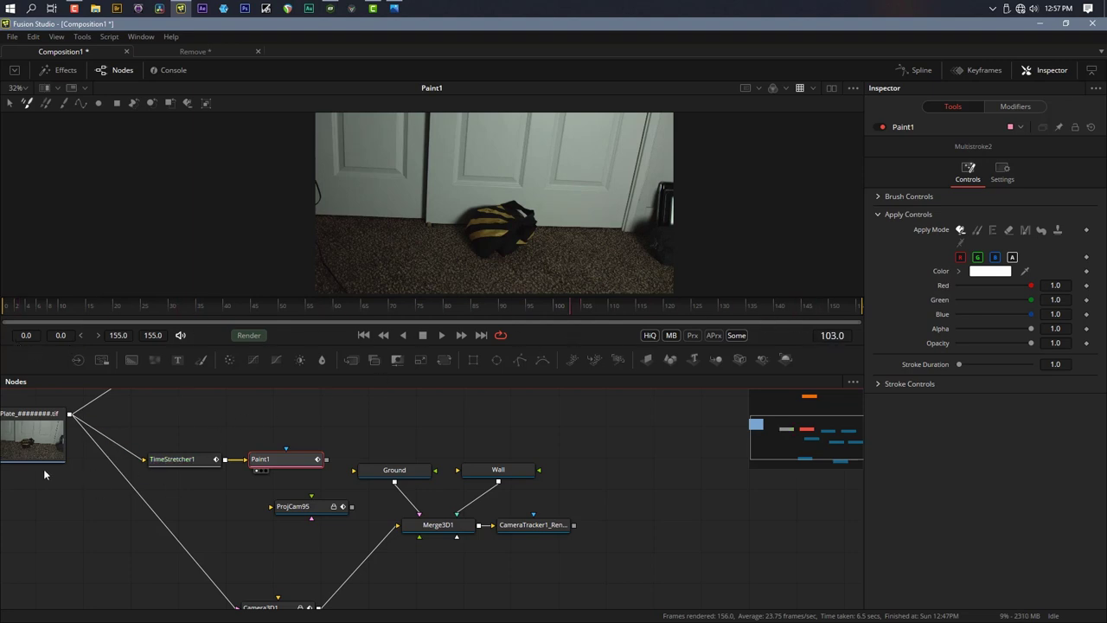
left_click_drag(570, 313, 531, 317)
Choose the Stroke tool for Paint1 and set its apply mode to Clone
left_click(63, 104)
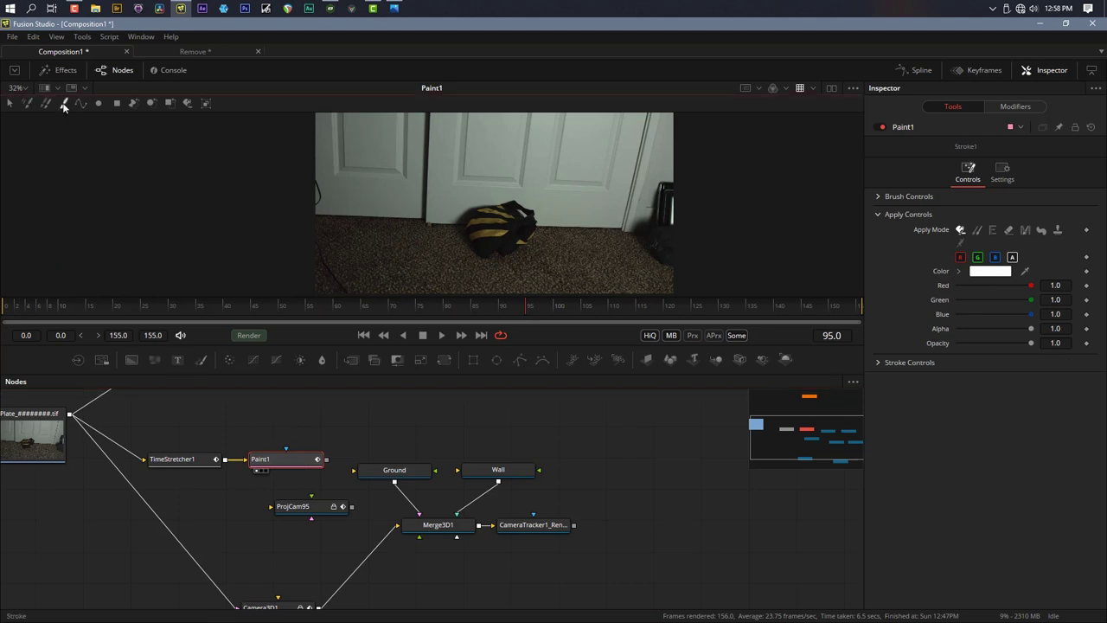
left_click_drag(376, 374, 375, 538)
right_click(375, 303)
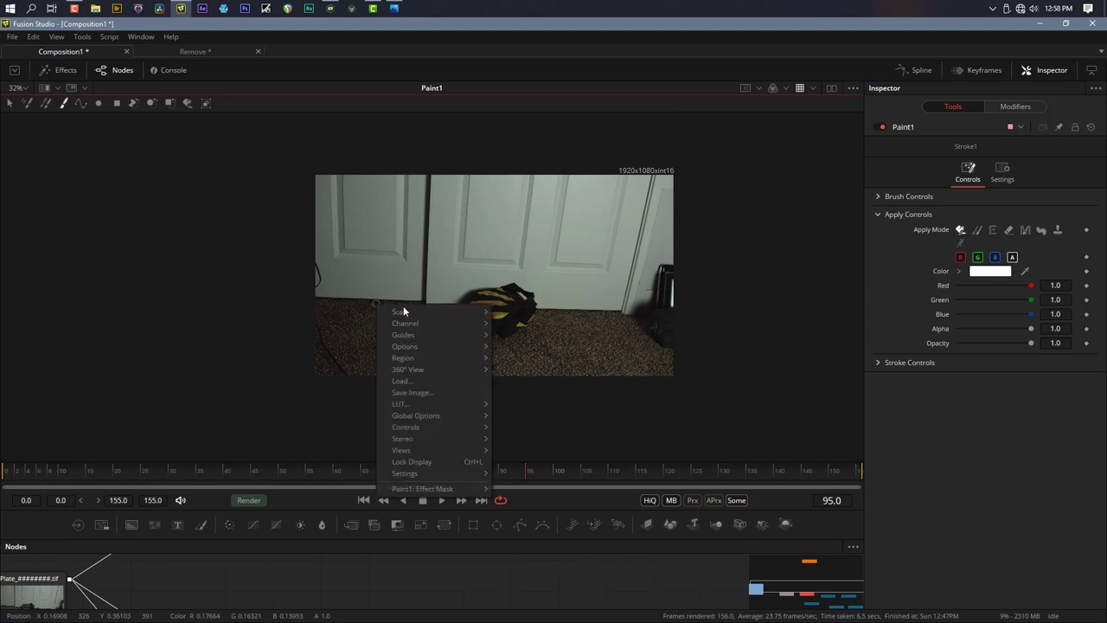
mouse_move(487, 315)
left_click(522, 317)
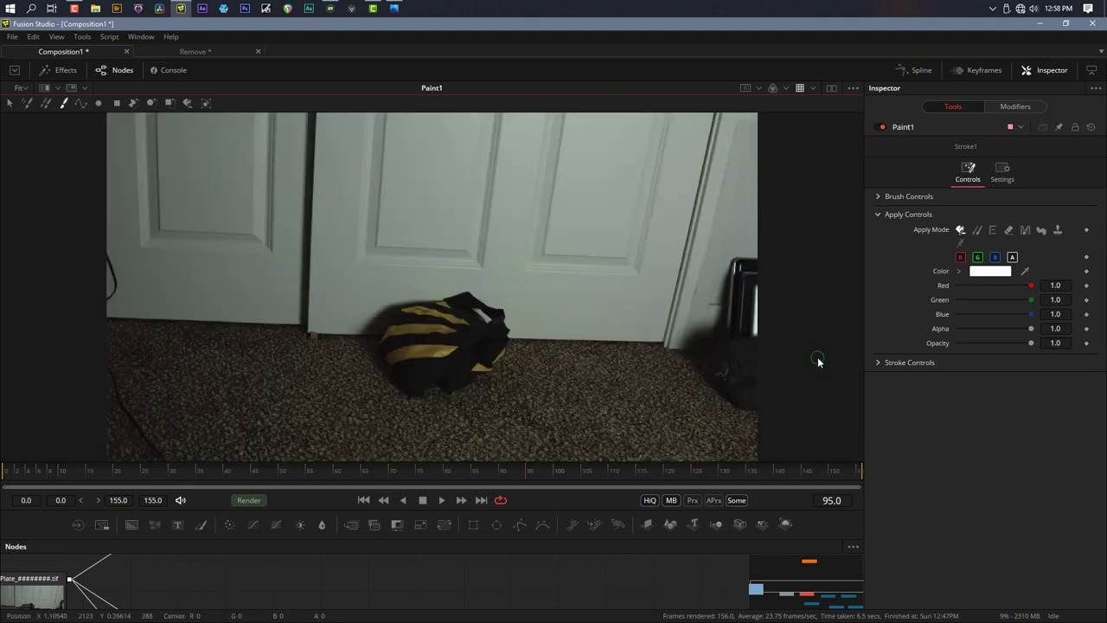
left_click(976, 230)
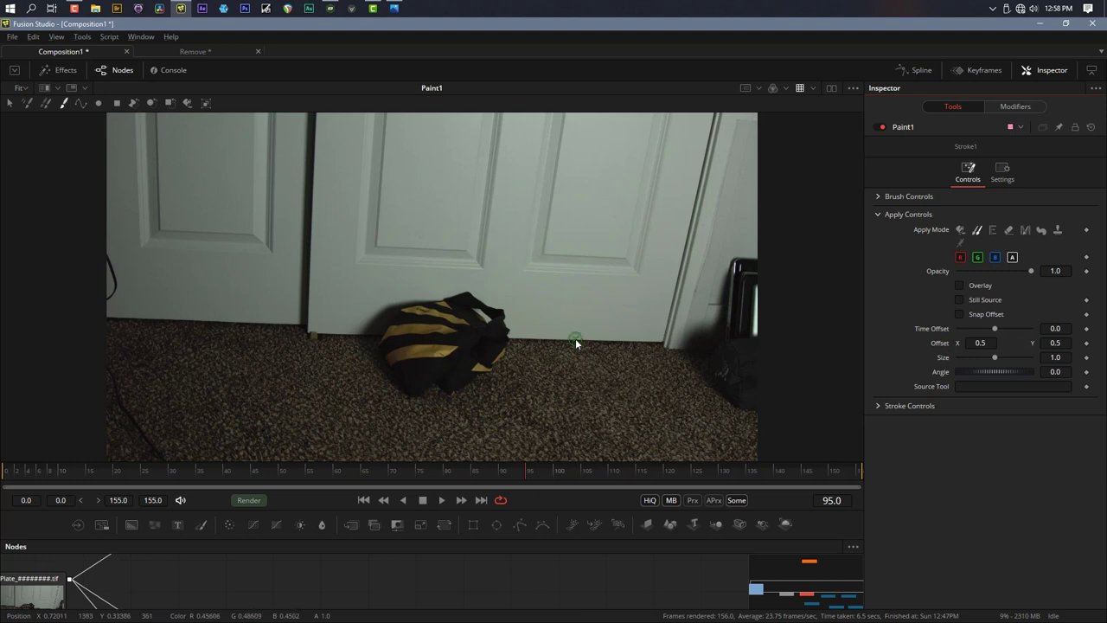
Clone clean door and carpet from the right over the bag's right half, aligning the source with the door's bottom edge
mouse_move(575, 338)
left_mouse_down()
mouse_move(506, 370)
mouse_move(594, 324)
mouse_move(583, 349)
mouse_move(561, 343)
mouse_move(628, 338)
mouse_move(485, 350)
mouse_move(456, 340)
mouse_move(490, 349)
mouse_move(435, 340)
mouse_move(556, 346)
mouse_move(430, 348)
mouse_move(437, 343)
left_mouse_up()
scroll(585, 346, "up", 2)
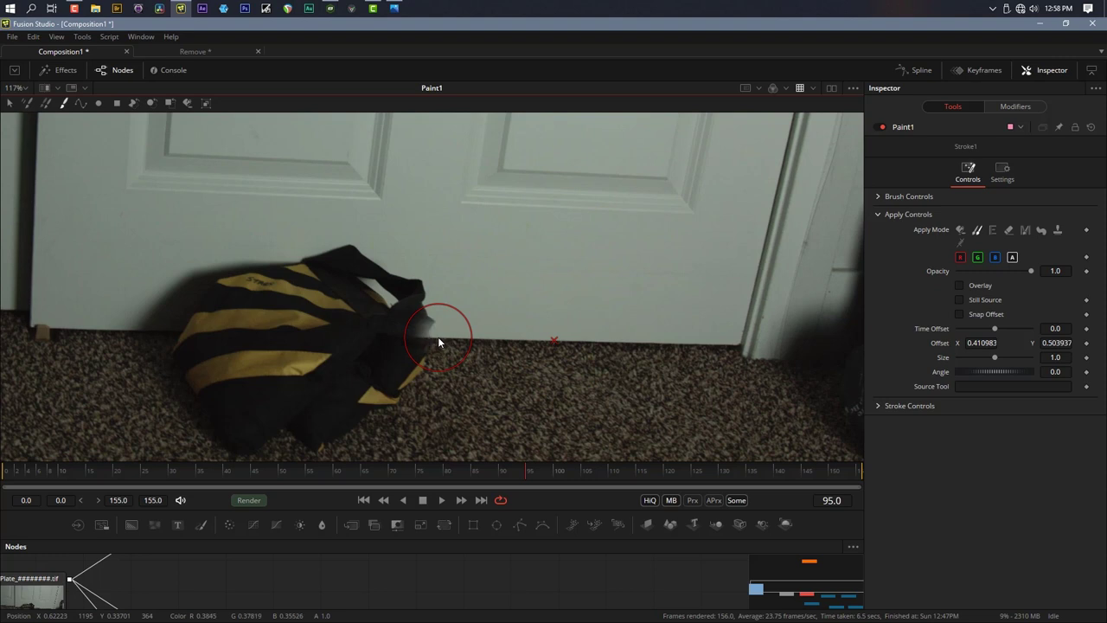
mouse_move(408, 336)
left_mouse_down()
mouse_move(447, 325)
mouse_move(408, 326)
mouse_move(402, 305)
mouse_move(420, 299)
mouse_move(386, 286)
mouse_move(412, 287)
mouse_move(368, 284)
mouse_move(345, 256)
mouse_move(358, 258)
mouse_move(379, 272)
mouse_move(342, 255)
mouse_move(344, 269)
mouse_move(301, 268)
mouse_move(339, 263)
mouse_move(316, 286)
mouse_move(371, 301)
left_mouse_up()
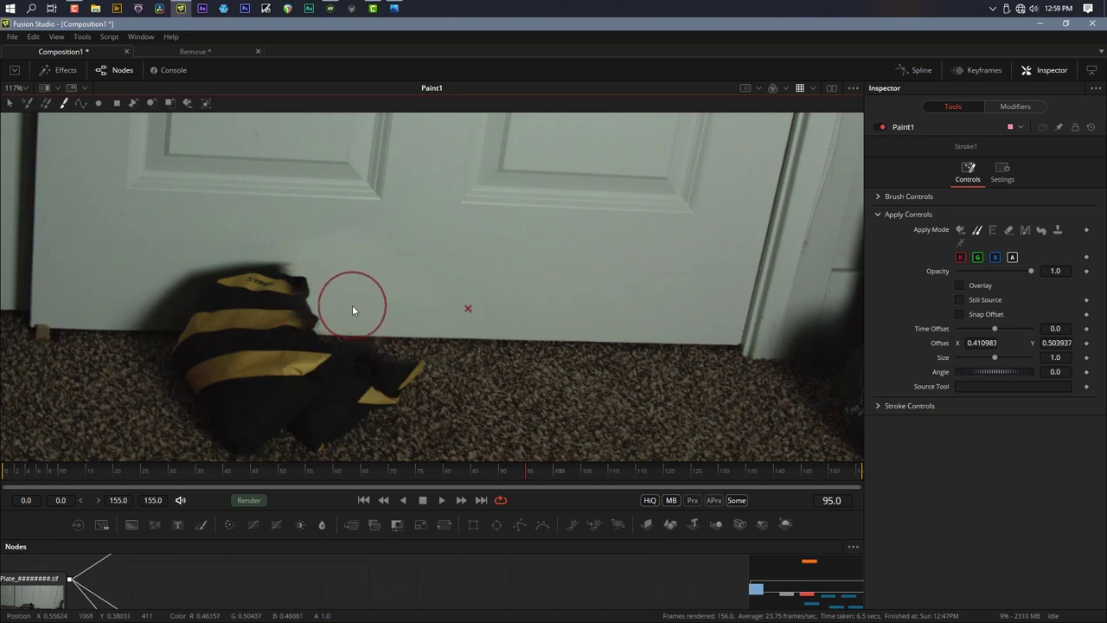
mouse_move(353, 322)
left_mouse_down()
mouse_move(383, 366)
mouse_move(416, 362)
mouse_move(364, 401)
left_mouse_up()
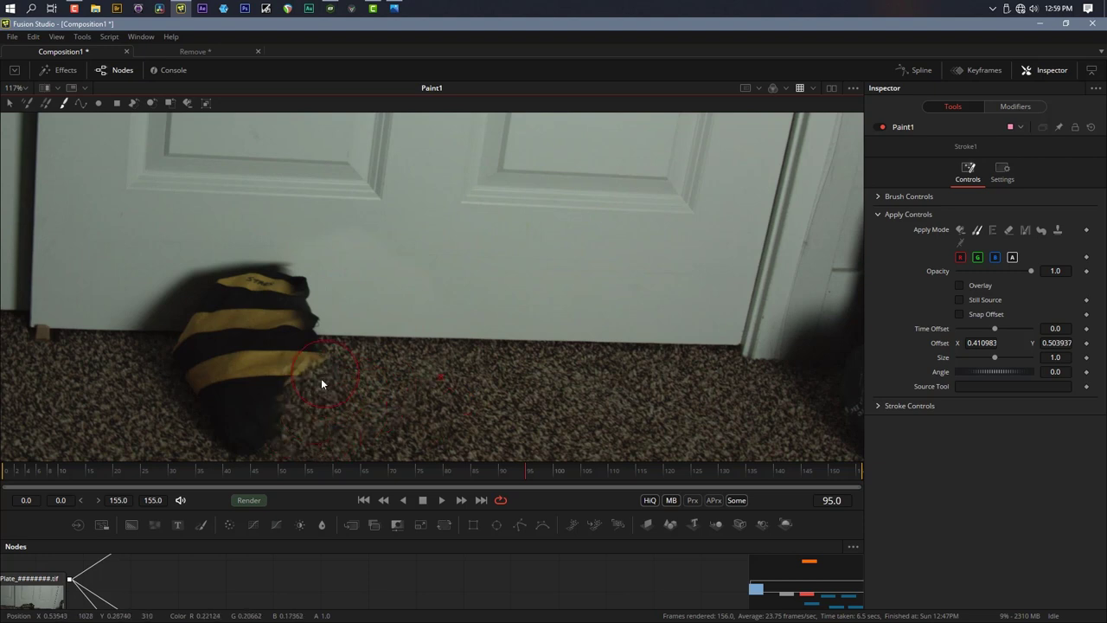
left_click_drag(317, 361, 318, 339)
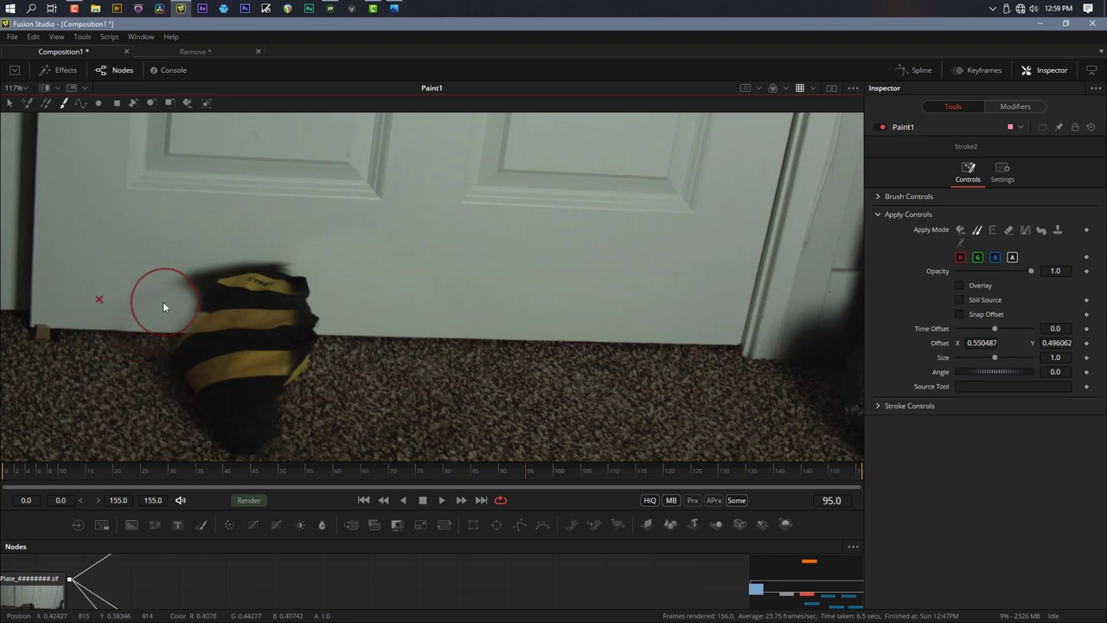
Clone door and carpet from both sides over the bag's left edge and remaining middle until the bag is fully covered
mouse_move(193, 286)
left_mouse_down()
mouse_move(262, 275)
mouse_move(237, 278)
left_mouse_up()
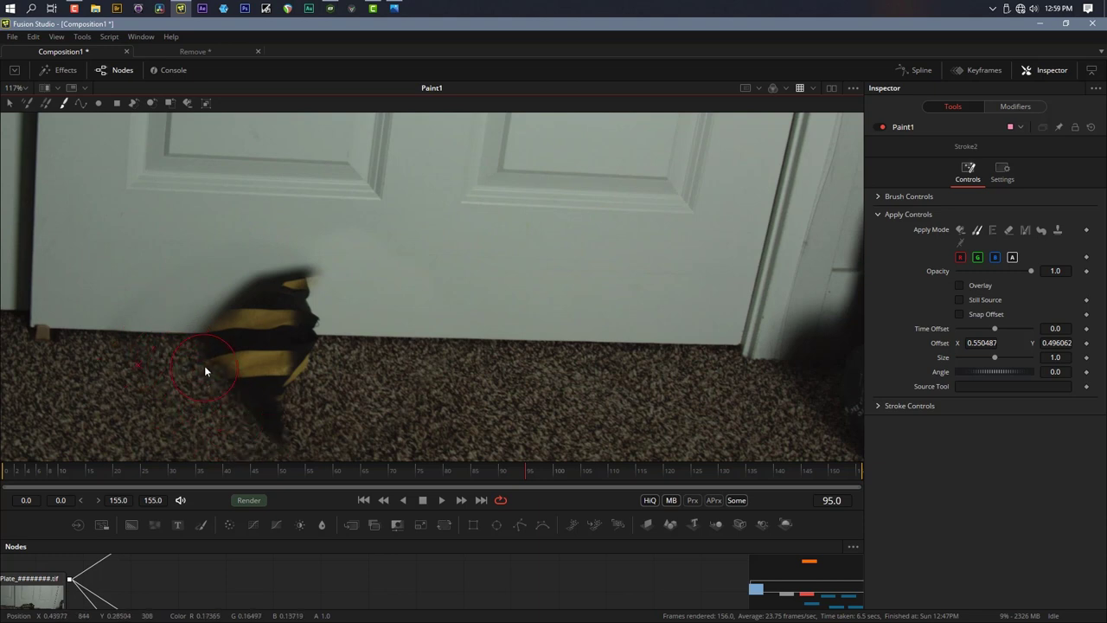
left_click(422, 337, "alt")
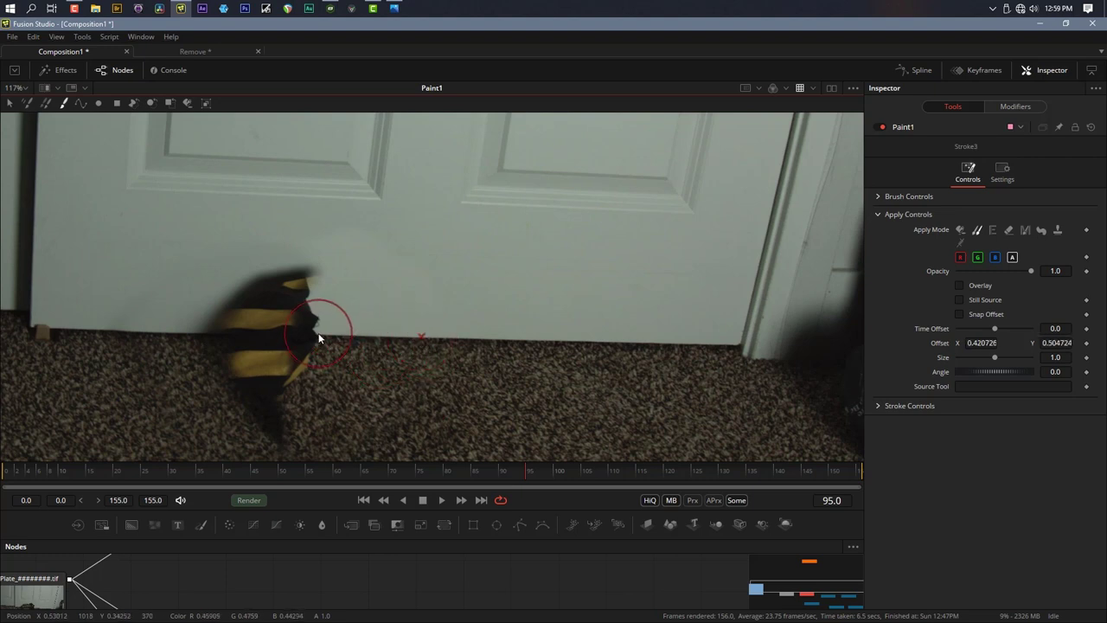
mouse_move(317, 337)
left_mouse_down()
mouse_move(219, 336)
mouse_move(329, 320)
mouse_move(252, 310)
mouse_move(323, 279)
mouse_move(219, 314)
mouse_move(245, 301)
mouse_move(282, 326)
mouse_move(290, 338)
mouse_move(226, 347)
mouse_move(213, 336)
mouse_move(296, 344)
mouse_move(303, 355)
mouse_move(269, 390)
left_mouse_up()
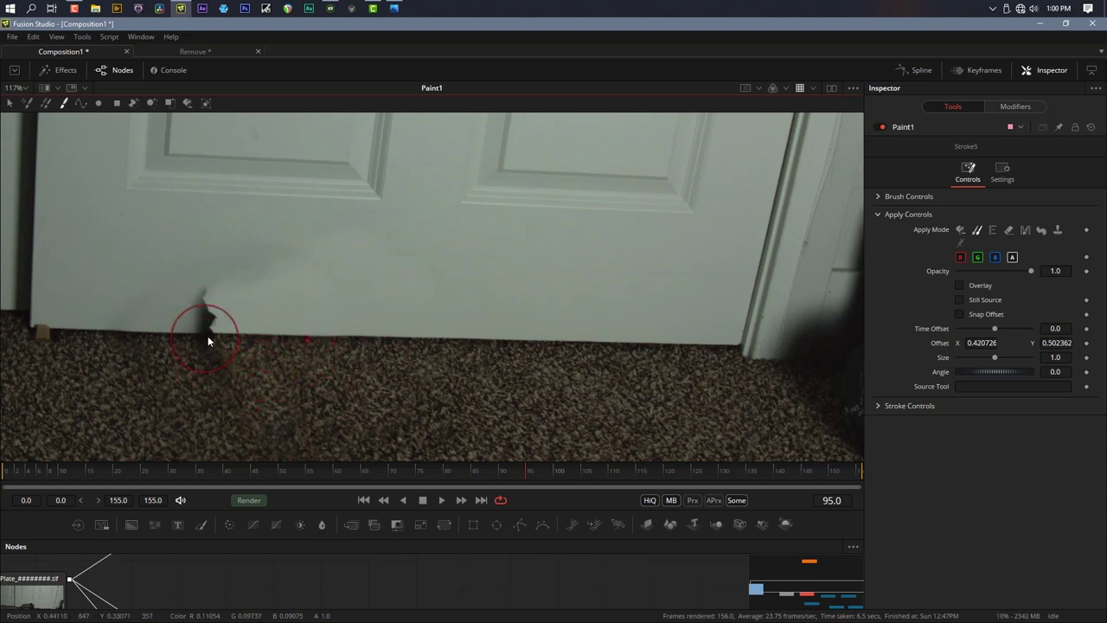
mouse_move(207, 335)
left_mouse_down()
mouse_move(204, 296)
mouse_move(230, 355)
mouse_move(224, 377)
left_mouse_up()
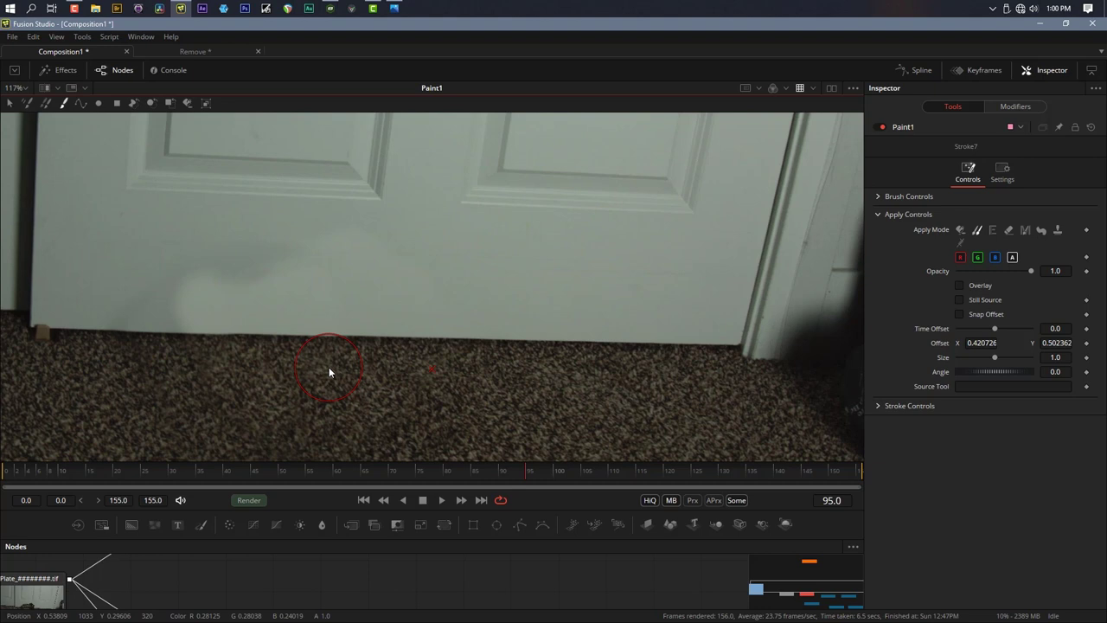
Switch the stroke's apply mode to Smear and smear the cloned patch on the lower door to blend its uneven shading
scroll(304, 366, "down", 3)
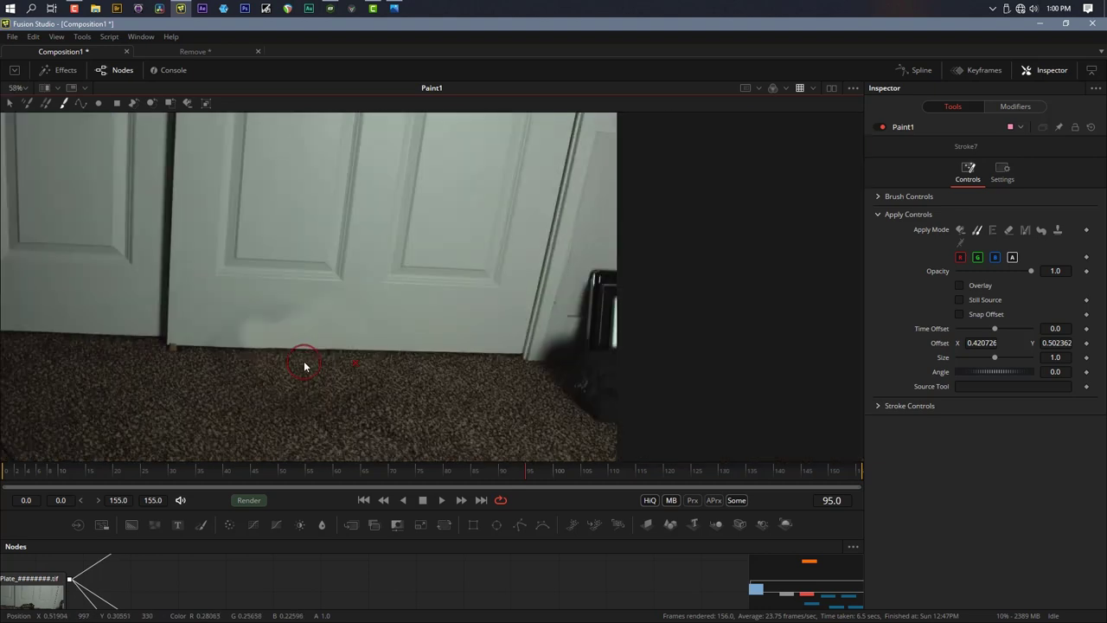
scroll(304, 367, "down", 3)
left_click_drag(331, 536, 331, 399)
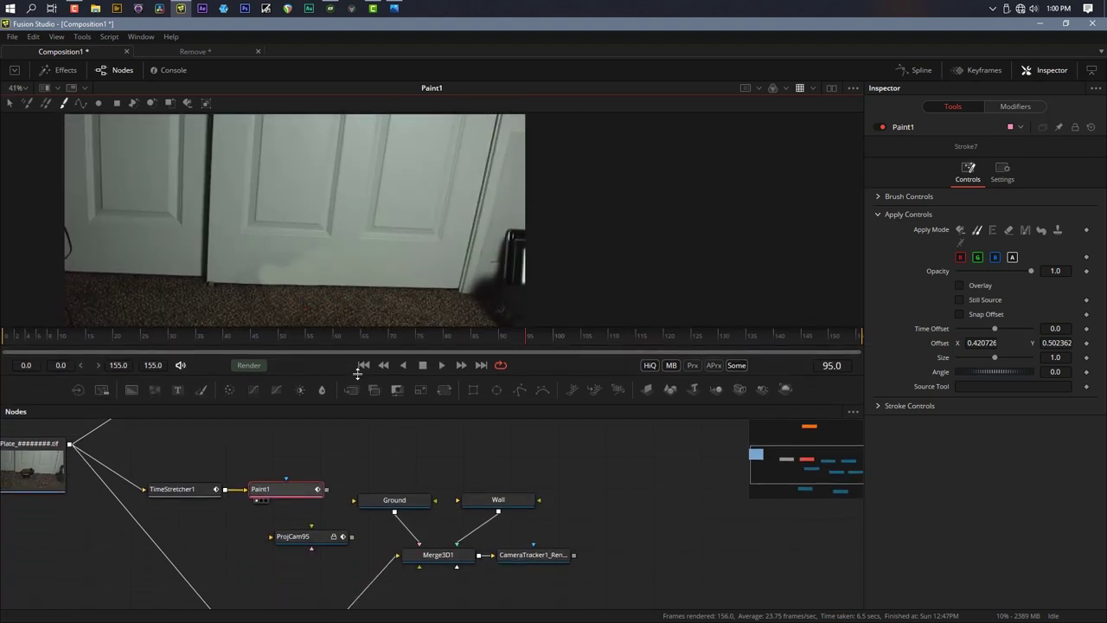
right_click(333, 239)
mouse_move(433, 245)
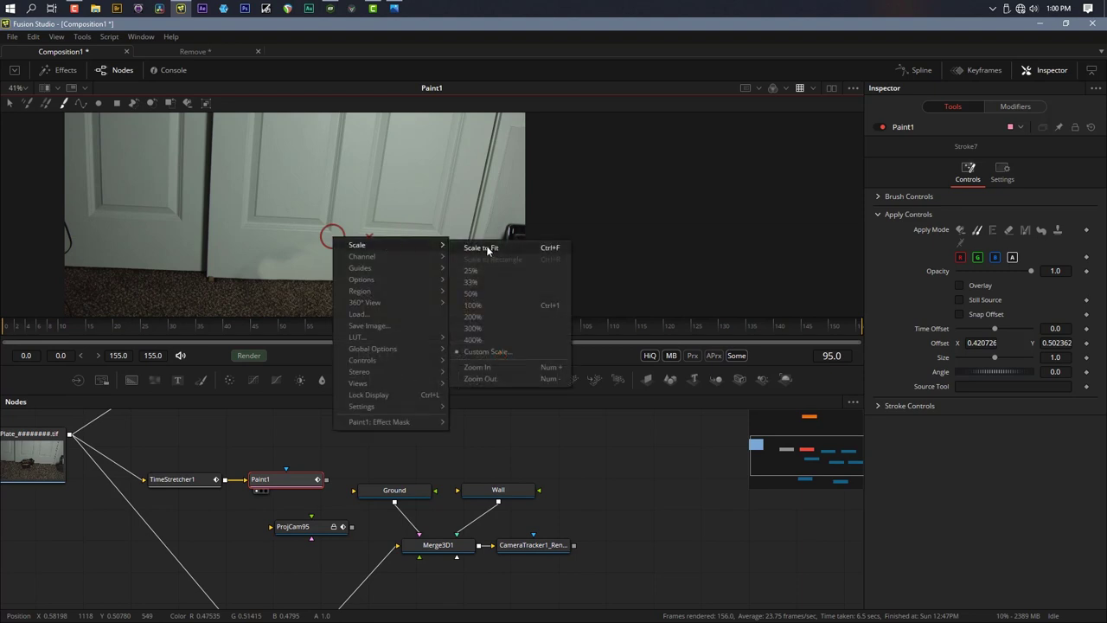
left_click(489, 251)
mouse_move(198, 498)
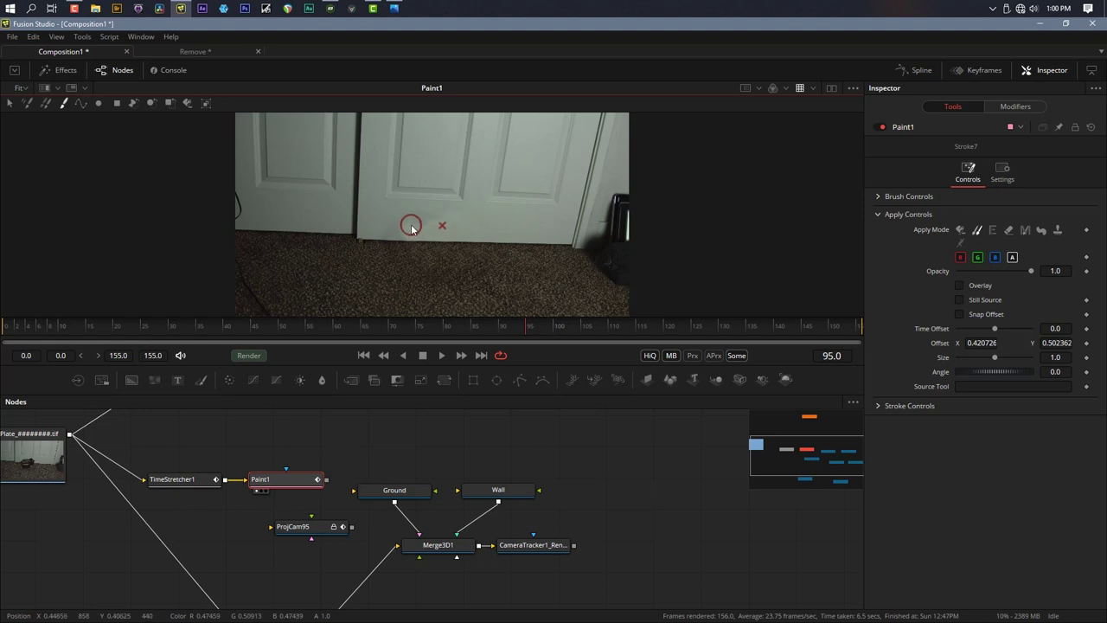
left_click_drag(412, 229, 410, 249)
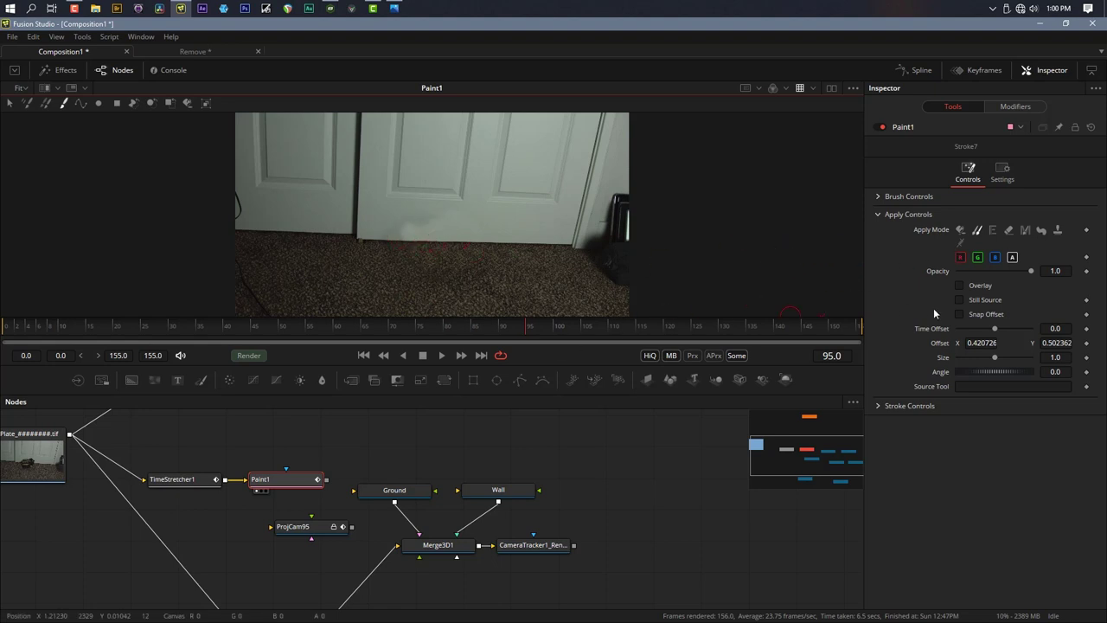
left_click(1041, 231)
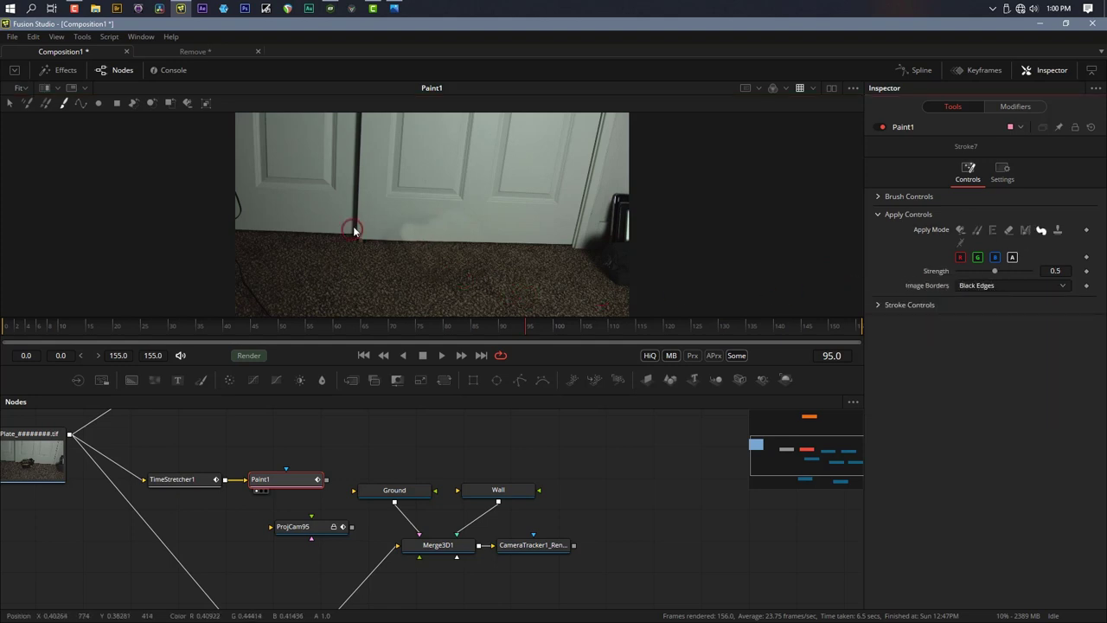
mouse_move(395, 228)
left_mouse_down()
mouse_move(459, 232)
mouse_move(426, 221)
mouse_move(470, 232)
mouse_move(479, 221)
mouse_move(424, 224)
mouse_move(465, 234)
mouse_move(416, 228)
mouse_move(460, 237)
mouse_move(407, 227)
mouse_move(438, 239)
left_mouse_up()
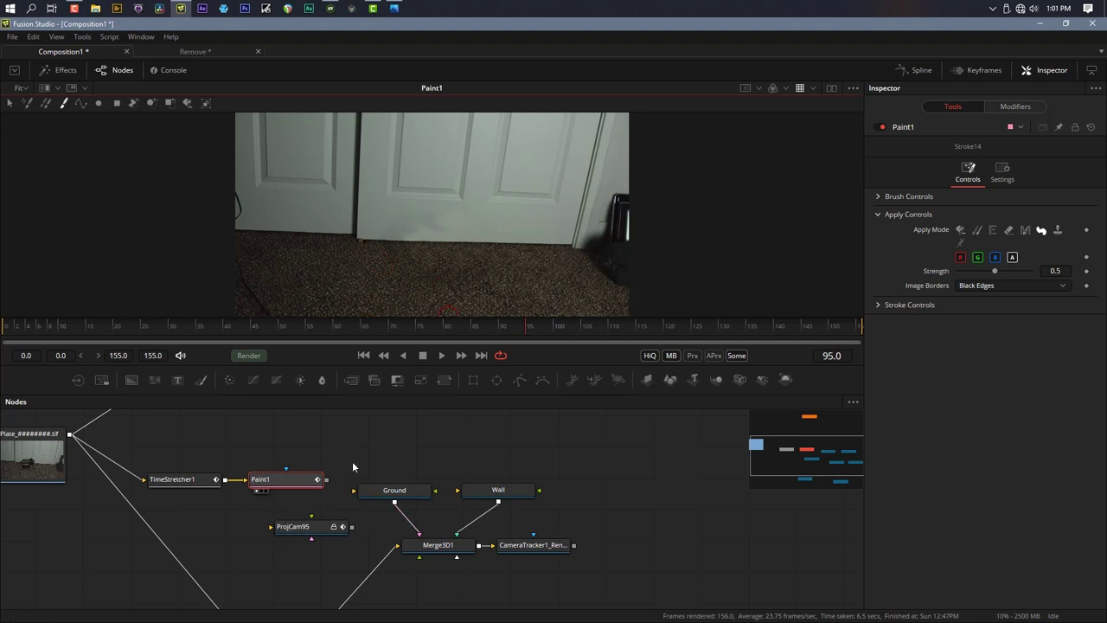
Shift the Ground, Wall, Merge3D1 and renderer nodes away from Paint1, then feed Paint1 through ProjCam95 into Merge3D1
left_click_drag(352, 464, 576, 591)
left_click_drag(540, 551, 689, 543)
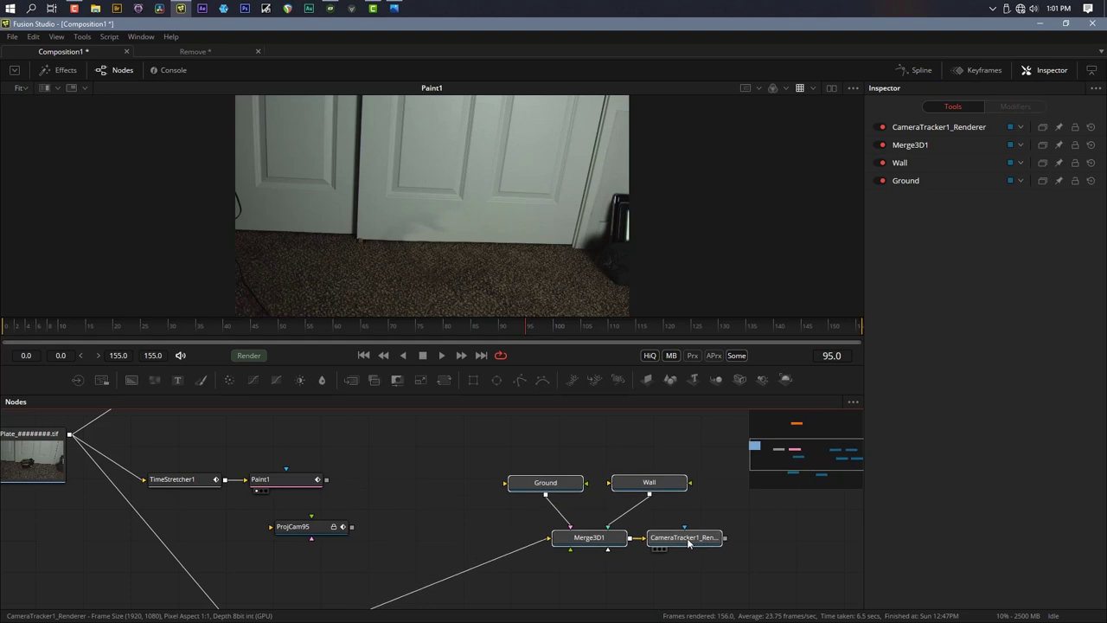
left_click(690, 543)
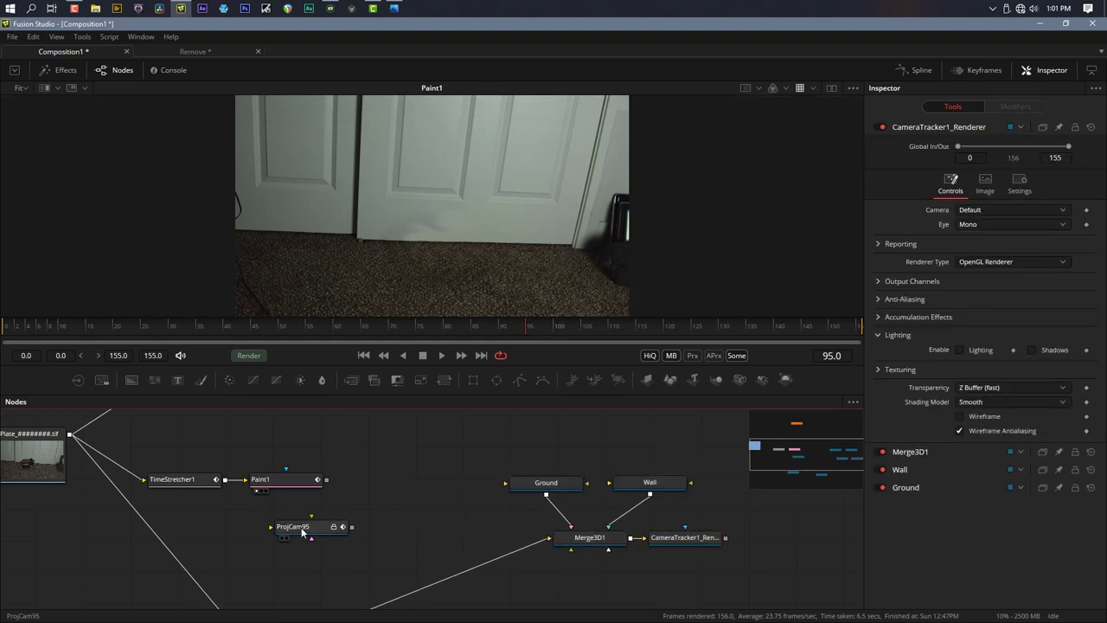
left_click_drag(298, 529, 368, 482)
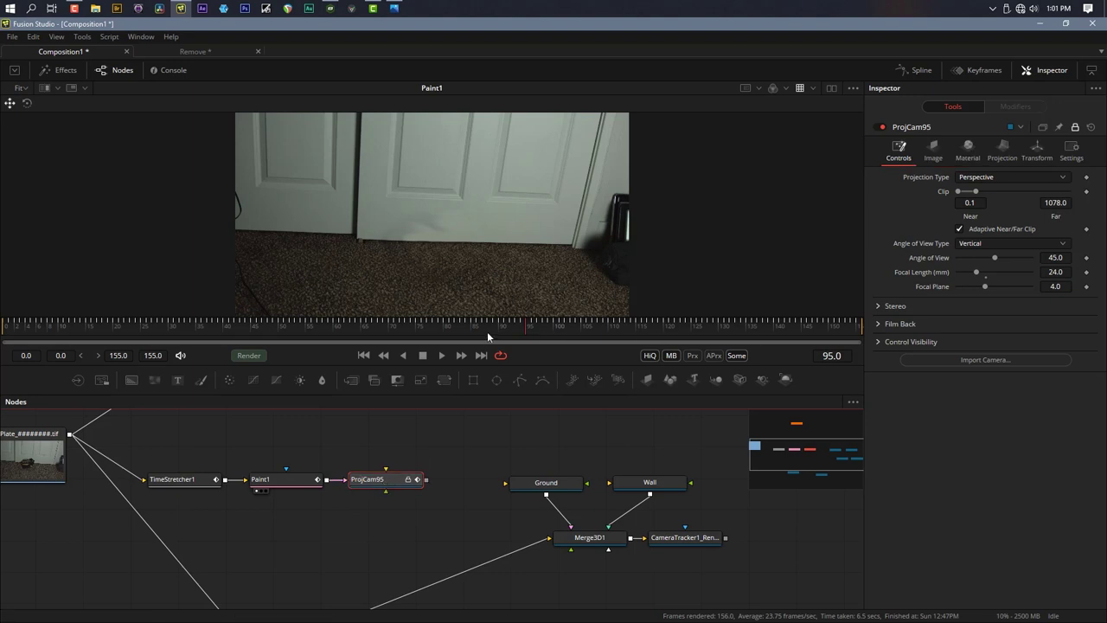
left_click_drag(426, 479, 562, 539)
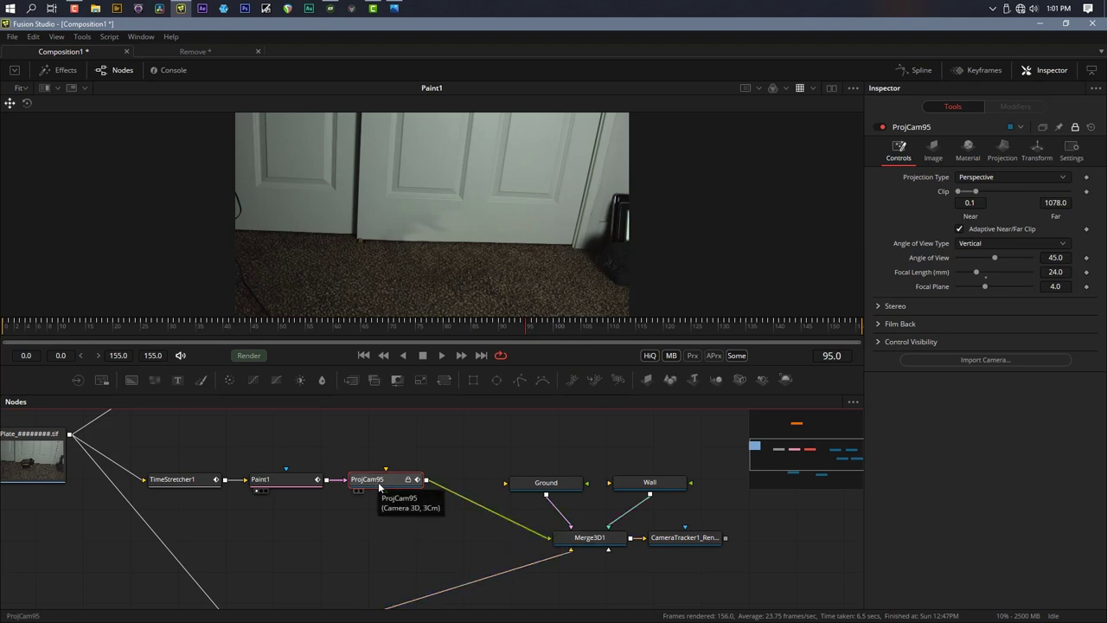
View Merge3D1 and scrub the timeline to check ProjCam95's motion, ending at frame 95
left_click(589, 537)
key("1")
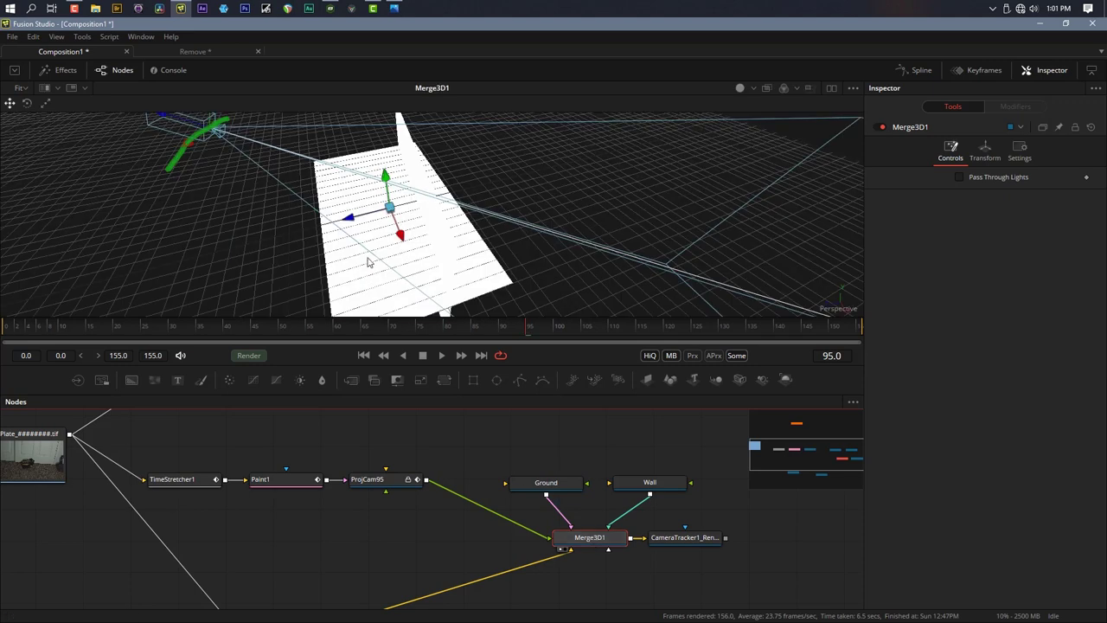
scroll(309, 220, "down", 3)
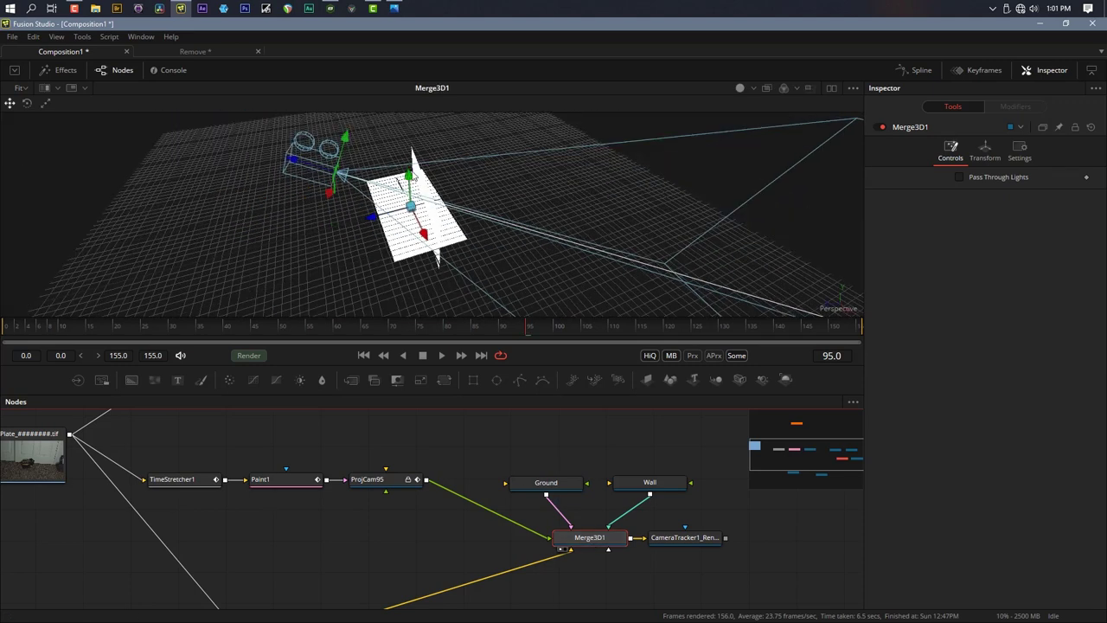
left_click_drag(407, 327, 463, 333)
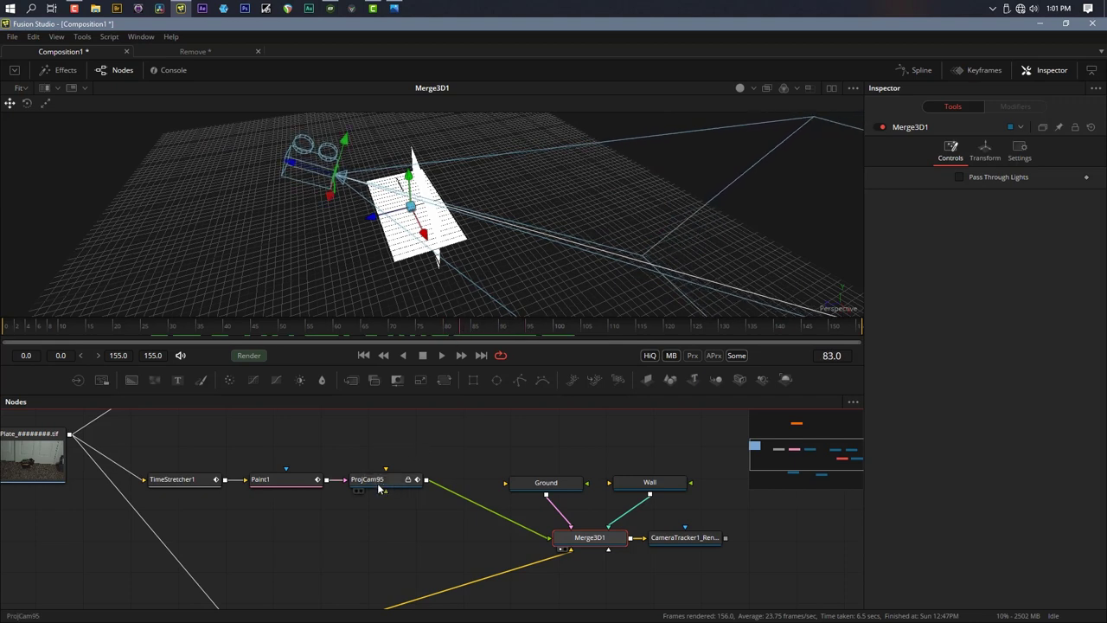
left_click_drag(474, 322, 529, 329)
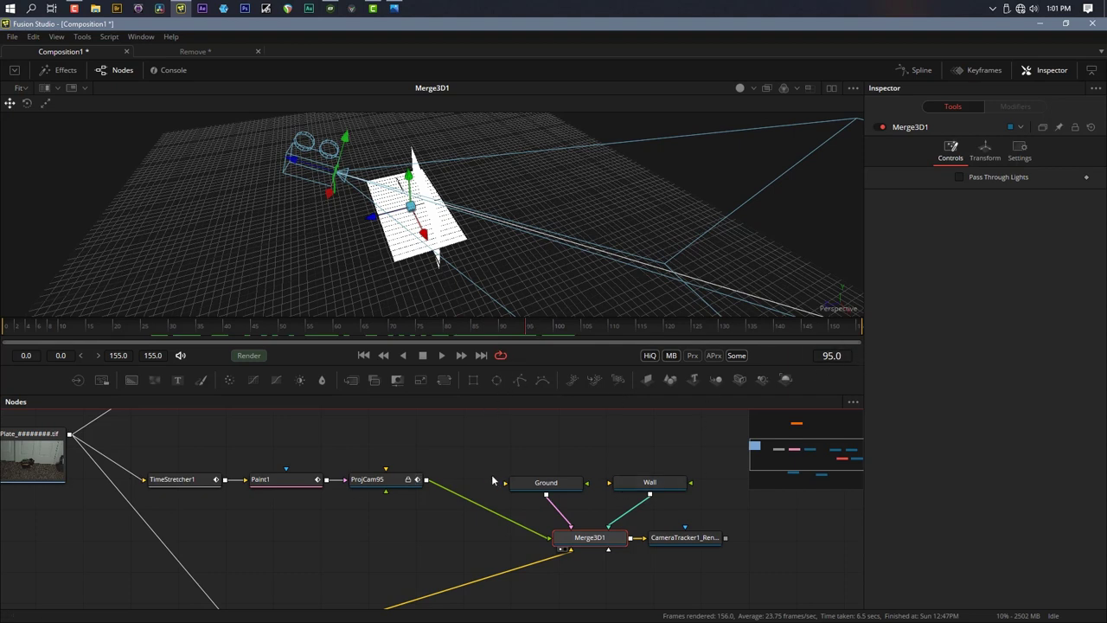
Unlock ProjCam95, remove all animation from its Translation and Rotation groups at frame 95, and lock it again
left_click(389, 486)
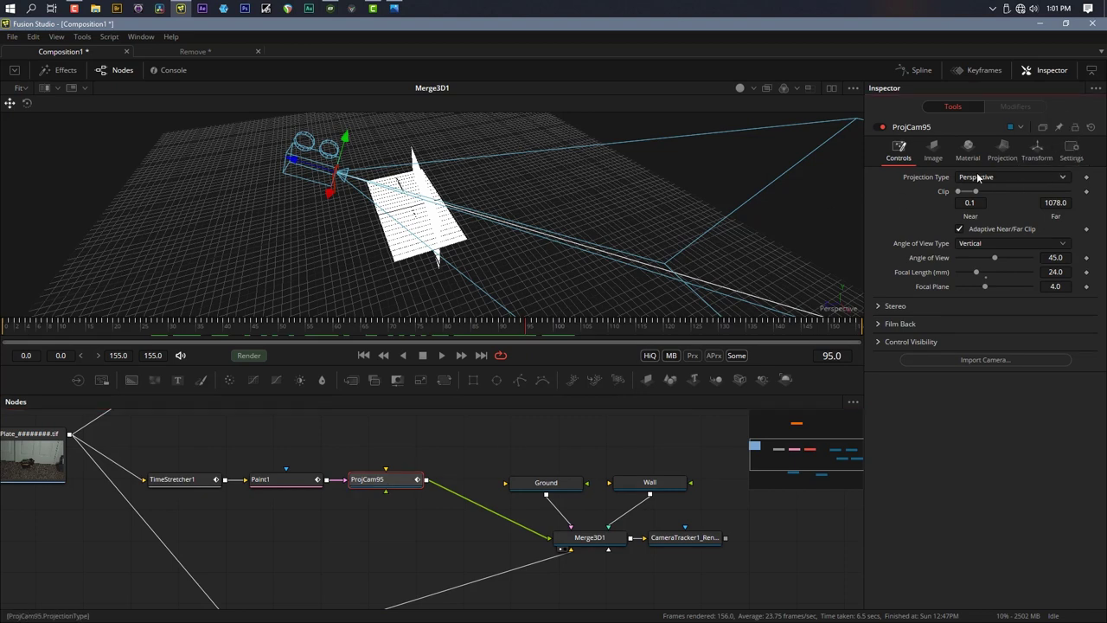
left_click(1034, 151)
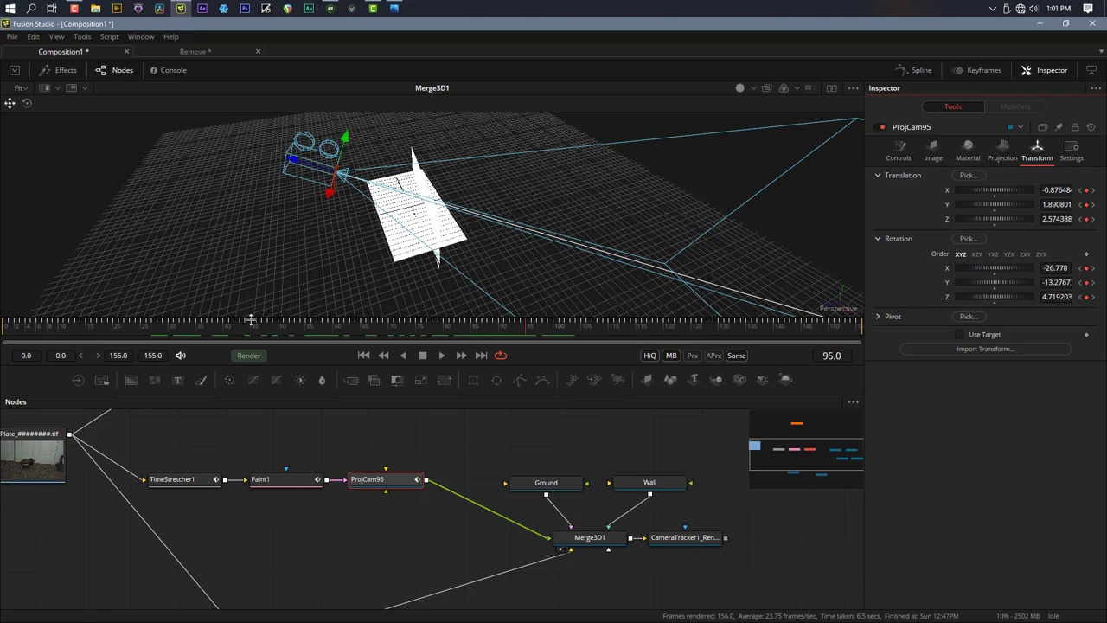
right_click(915, 191)
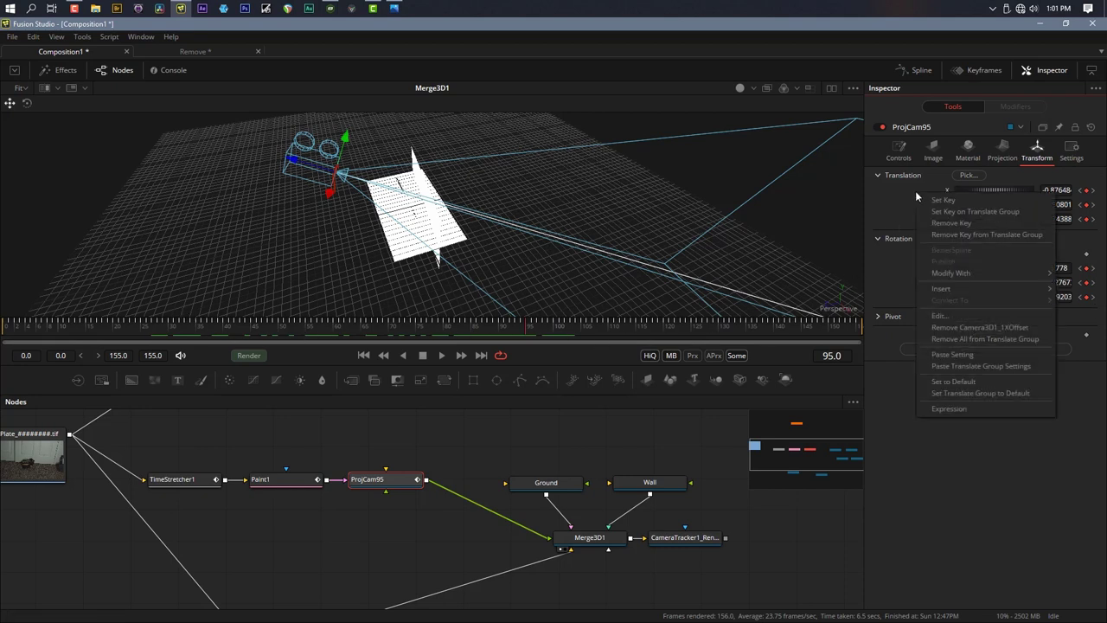
left_click(955, 340)
right_click(894, 273)
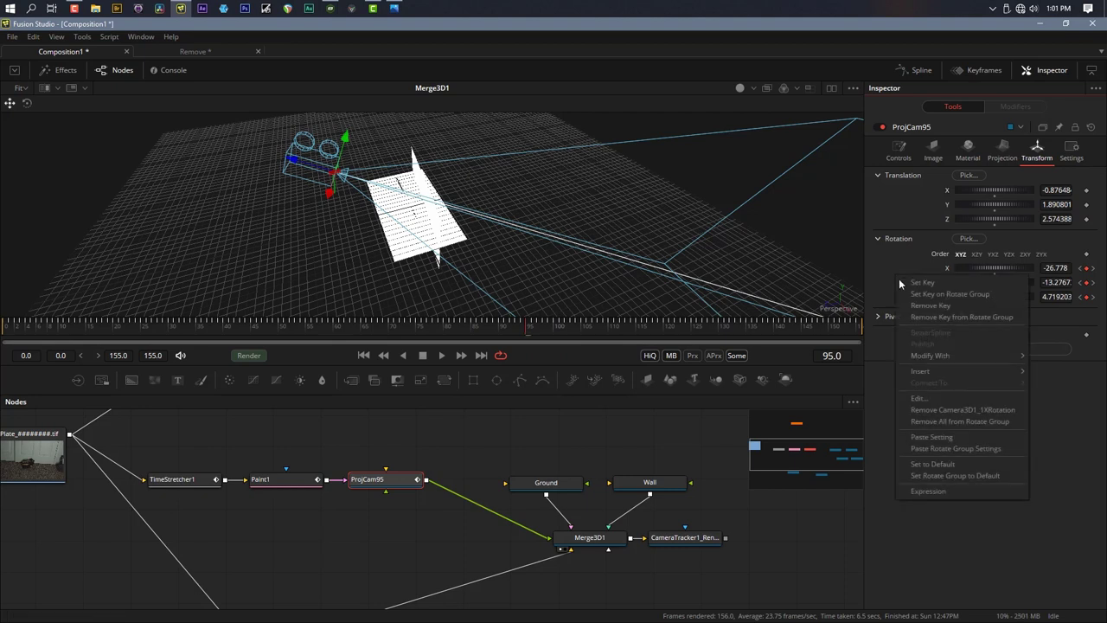
left_click(966, 421)
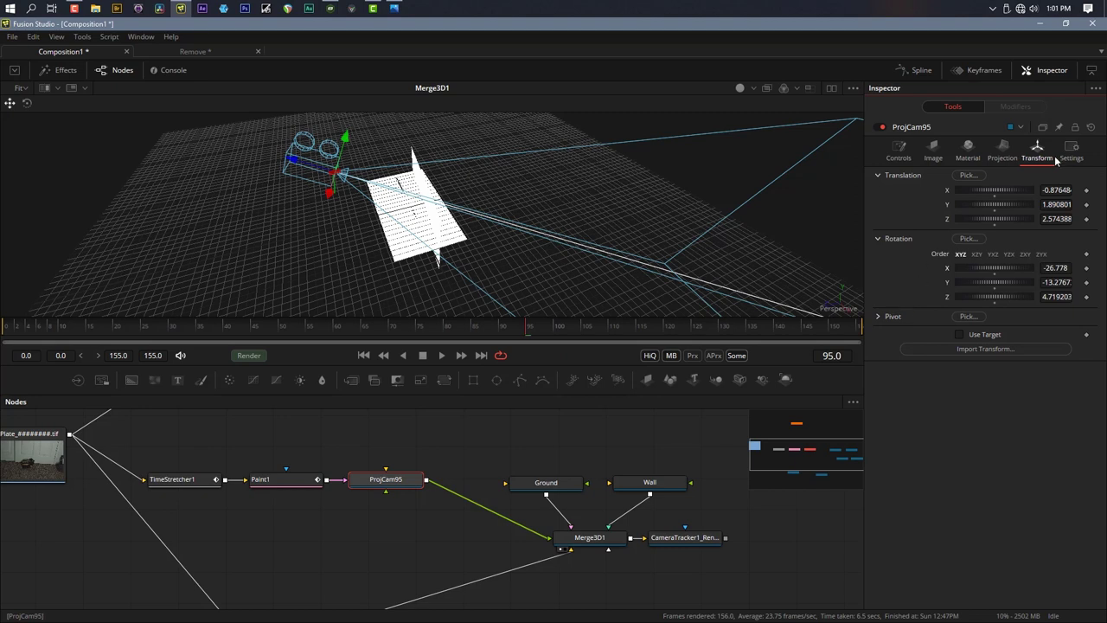
left_click(1075, 126)
Play the 3D scene from frame 0 to compare the fixed ProjCam95 with the tracked camera
left_click_drag(504, 331, 2, 335)
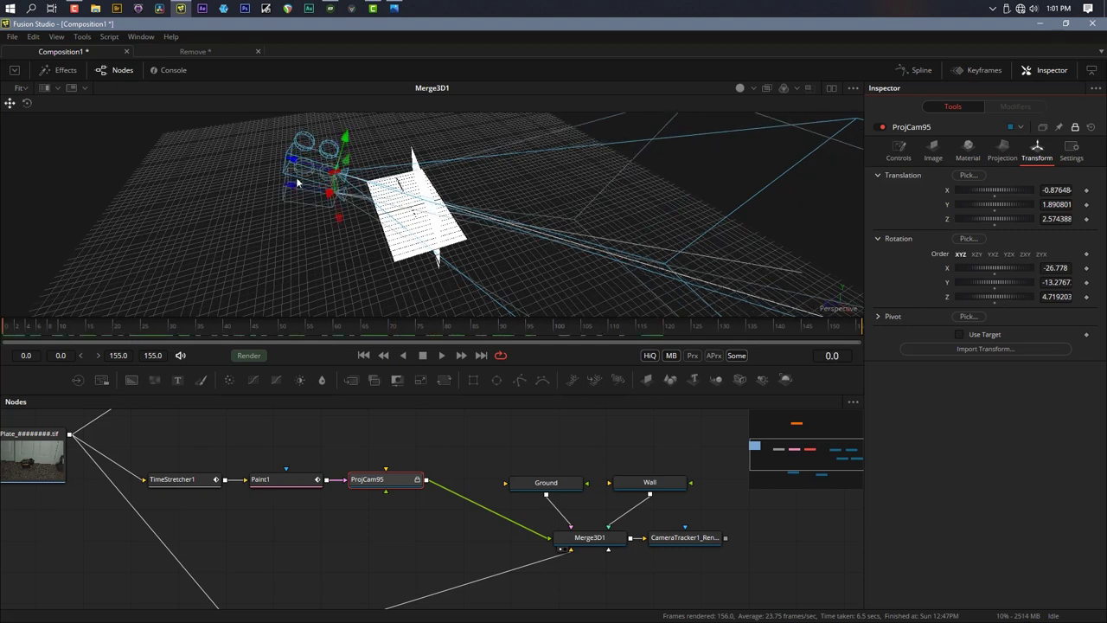
left_click_drag(165, 225, 346, 255)
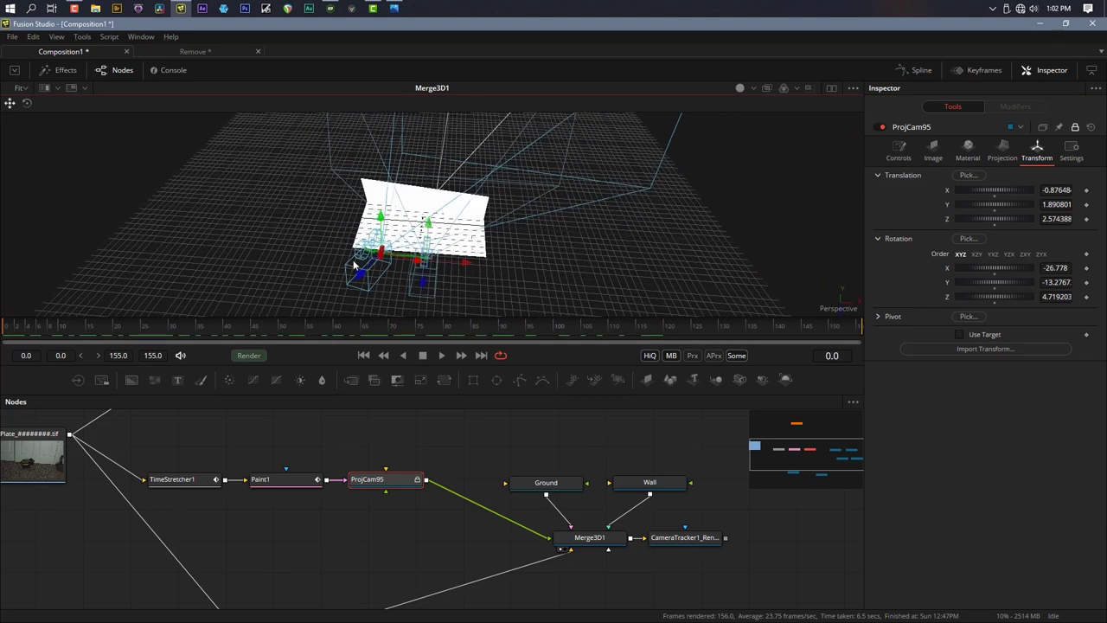
key("space")
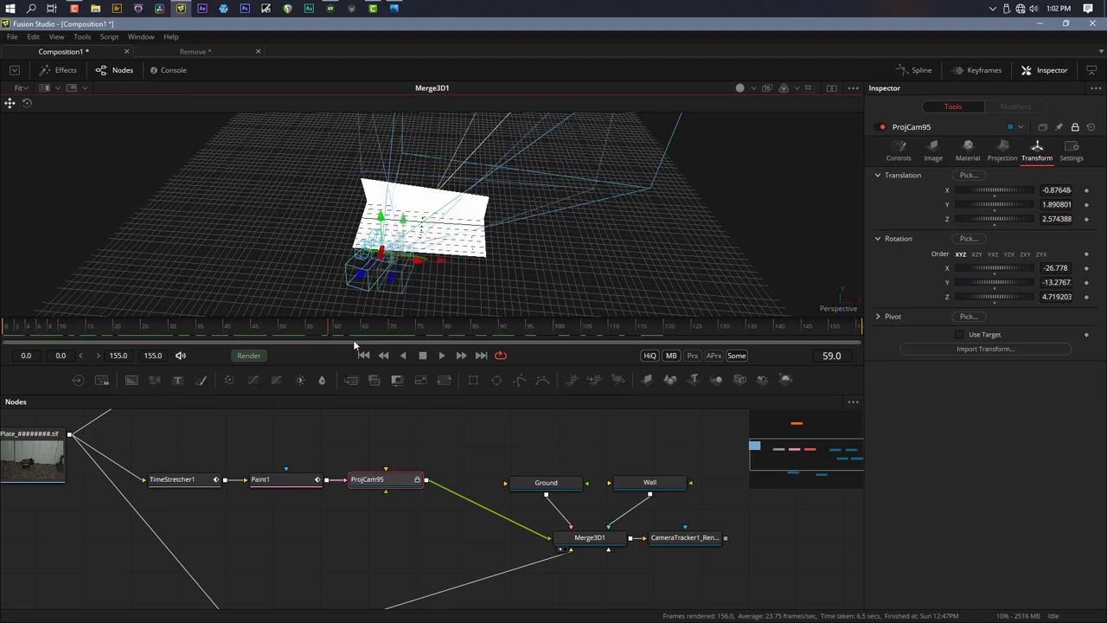
scroll(334, 530, "down", 3)
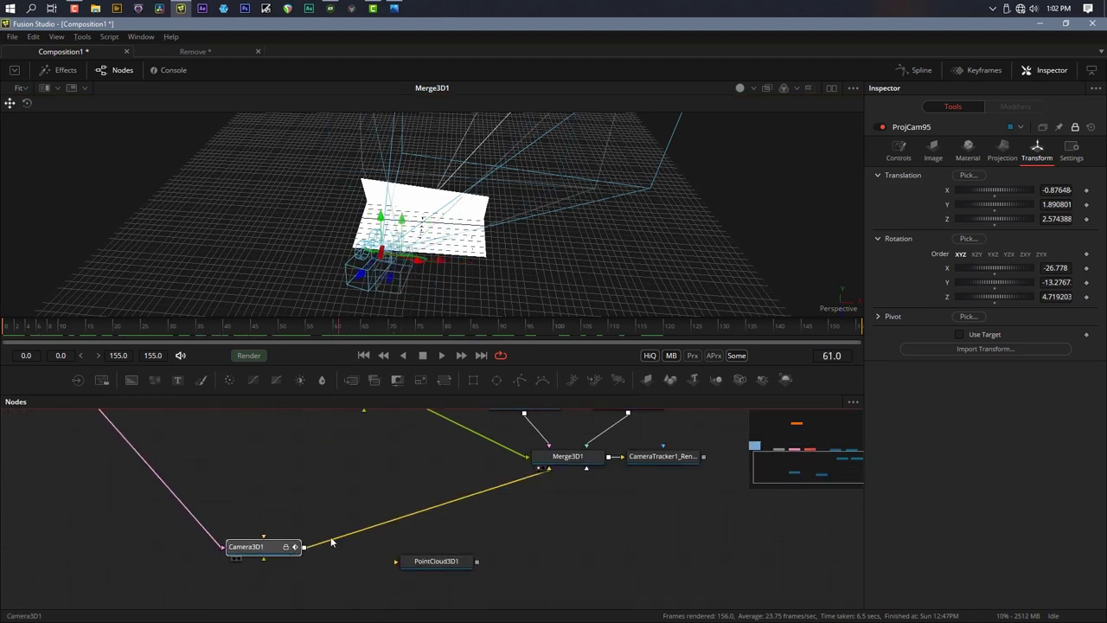
Move the Camera3D1 node beneath ProjCam95, closer to Merge3D1, and scrub the timeline to compare both cameras
left_click_drag(247, 558, 385, 503)
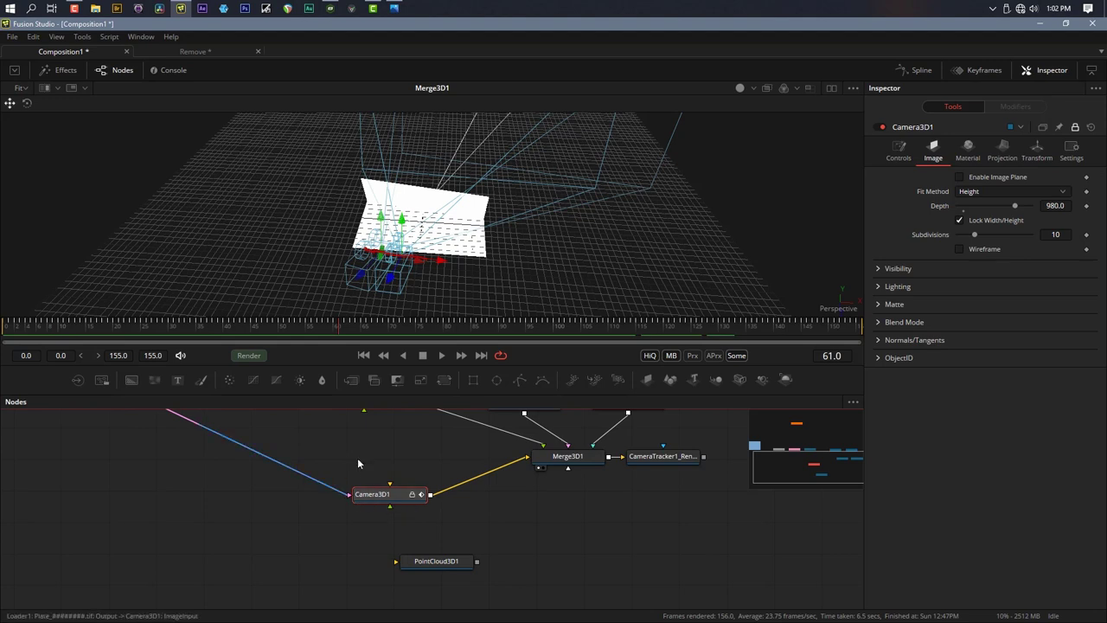
mouse_move(336, 343)
left_mouse_down()
mouse_move(248, 342)
mouse_move(273, 339)
left_mouse_up()
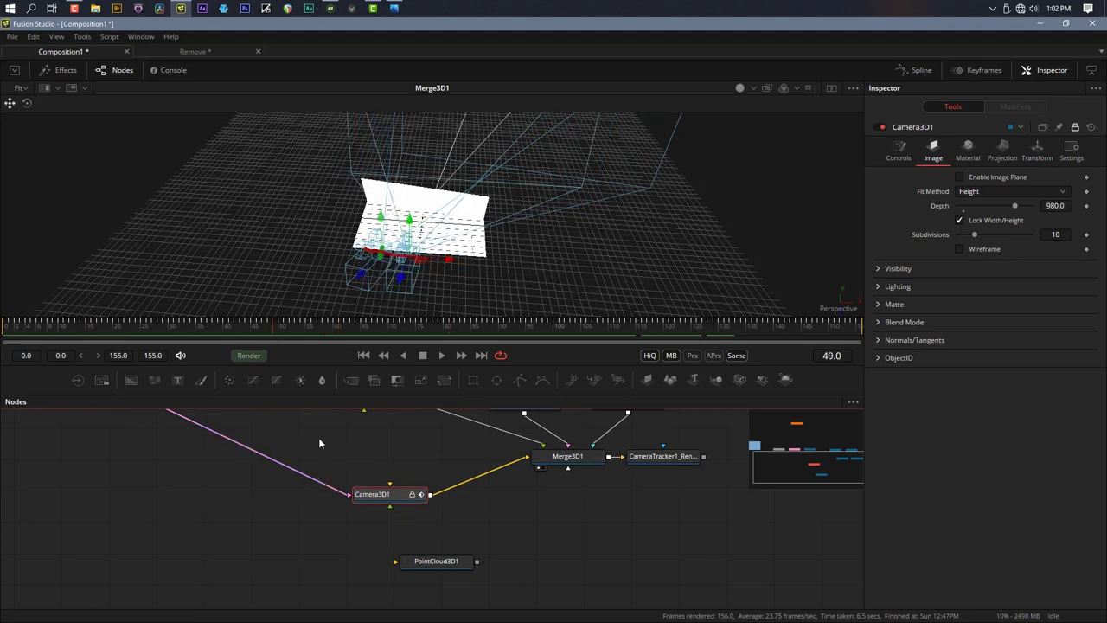
scroll(294, 506, "up", 2)
scroll(295, 506, "up", 2)
left_click(333, 480)
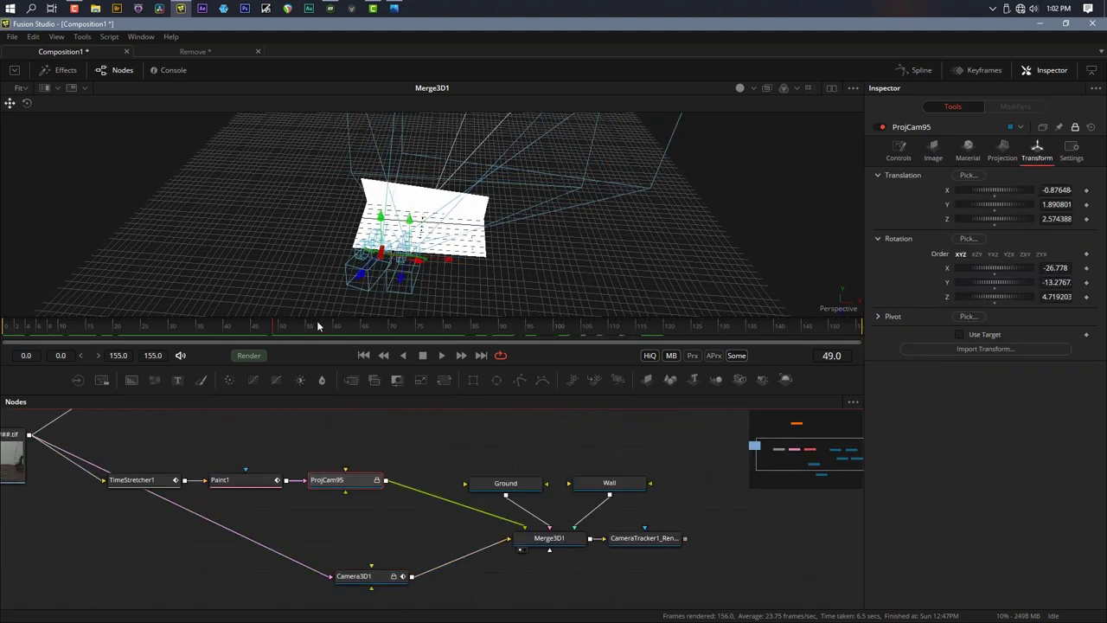
left_click(464, 327)
left_click_drag(553, 335, 123, 307)
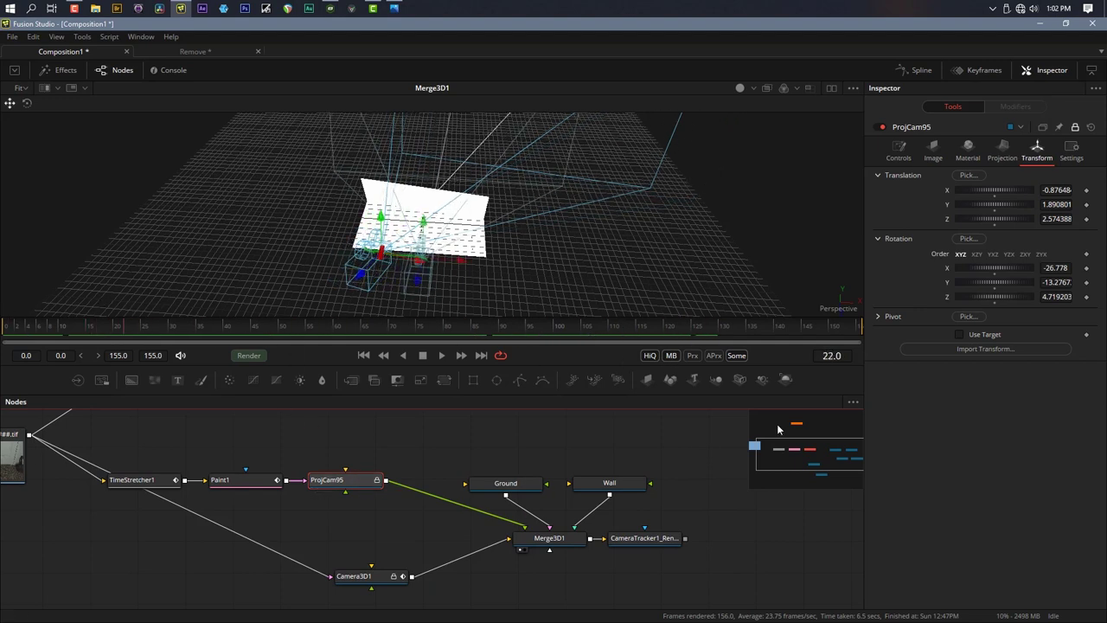
Unlock ProjCam95, enable its camera projection and set the projection mode to Texture
left_click(1075, 127)
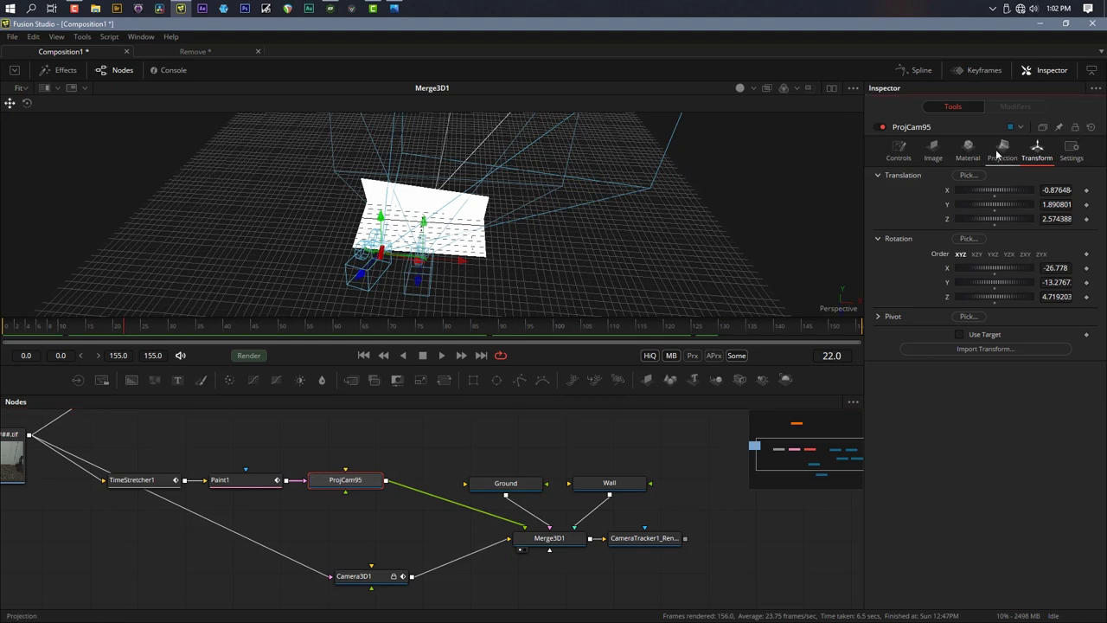
left_click(1004, 153)
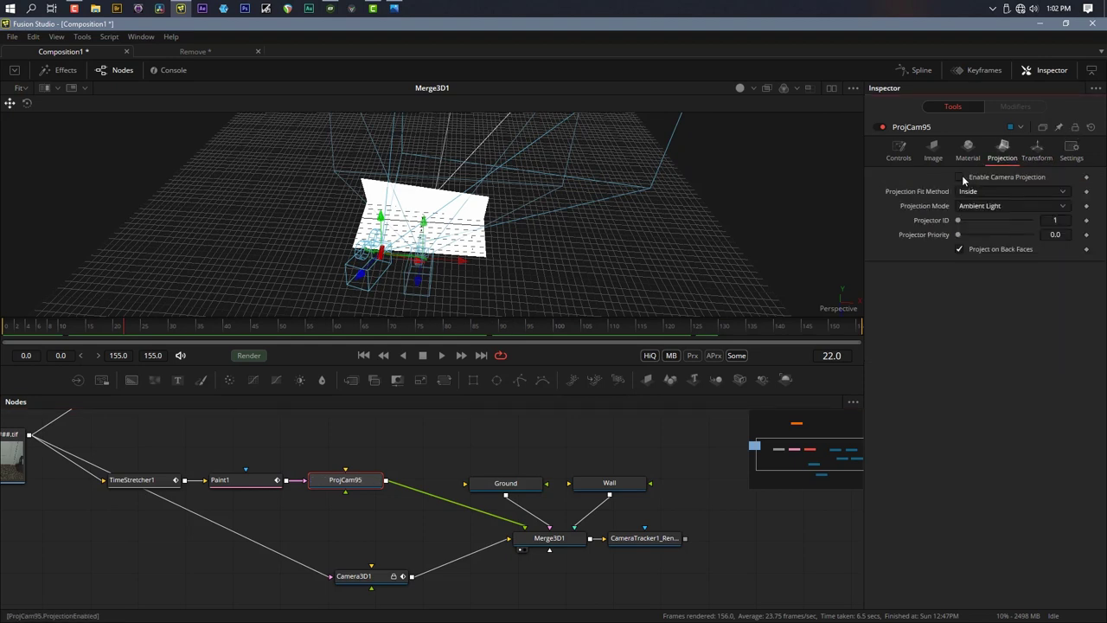
left_click(960, 176)
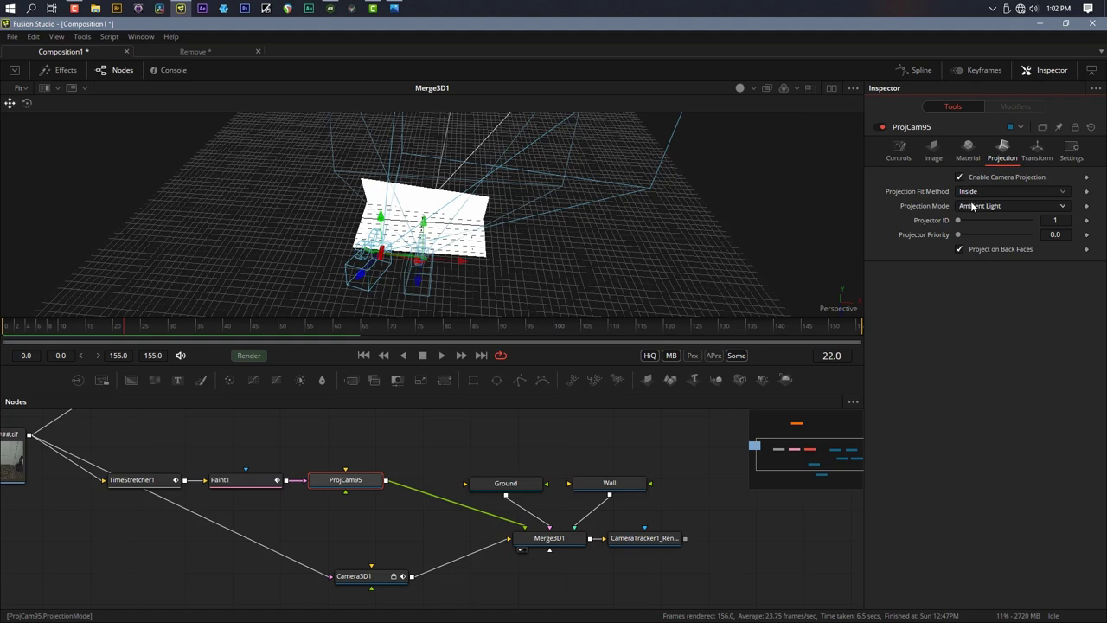
left_click(973, 206)
left_click(983, 220)
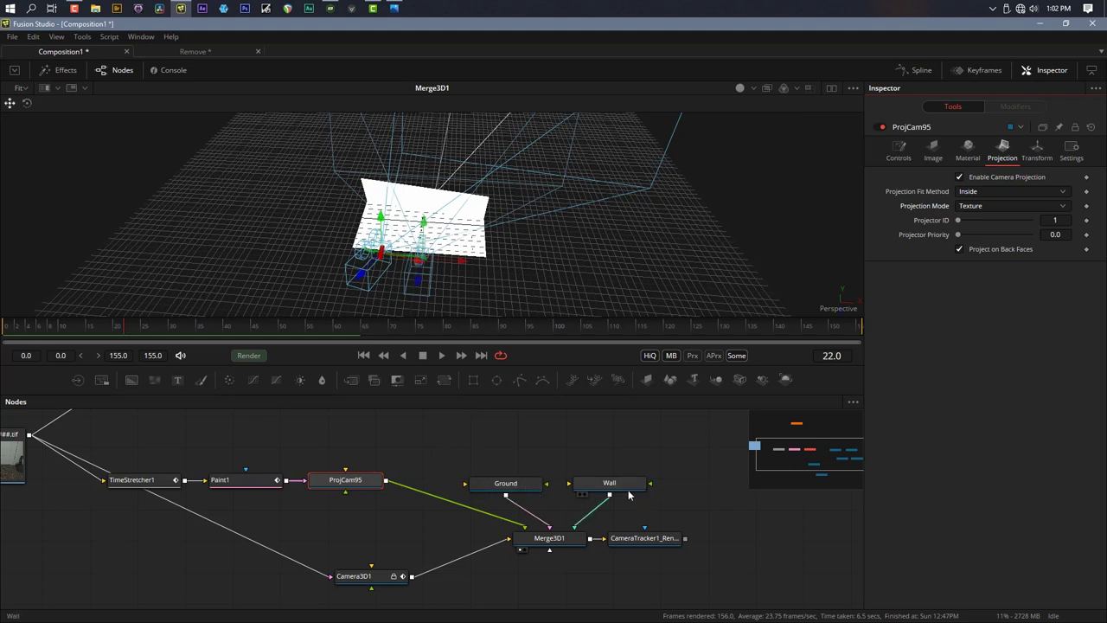
Add a Catcher node and connect its output to the material inputs of both Ground and Wall
left_click(520, 445)
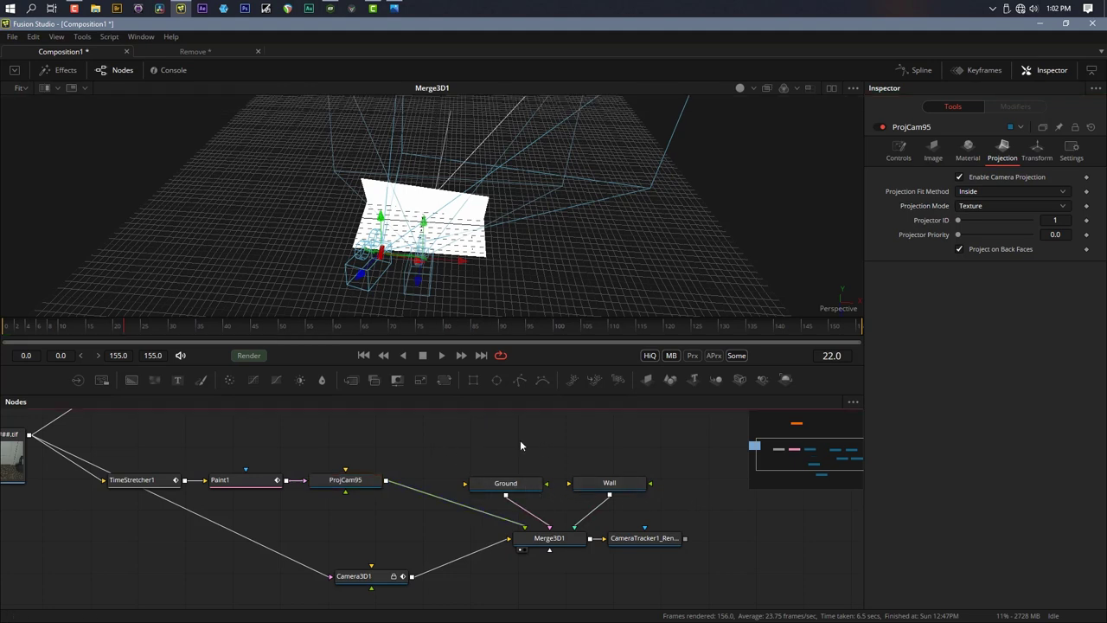
key("shift+space")
type("cath")
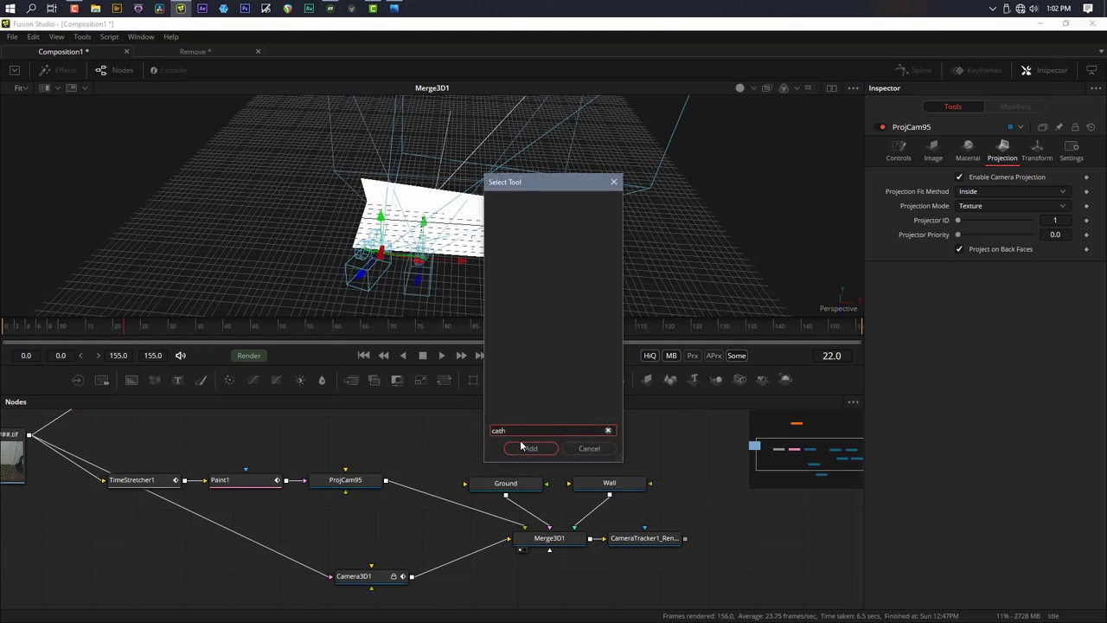
key("BackSpace")
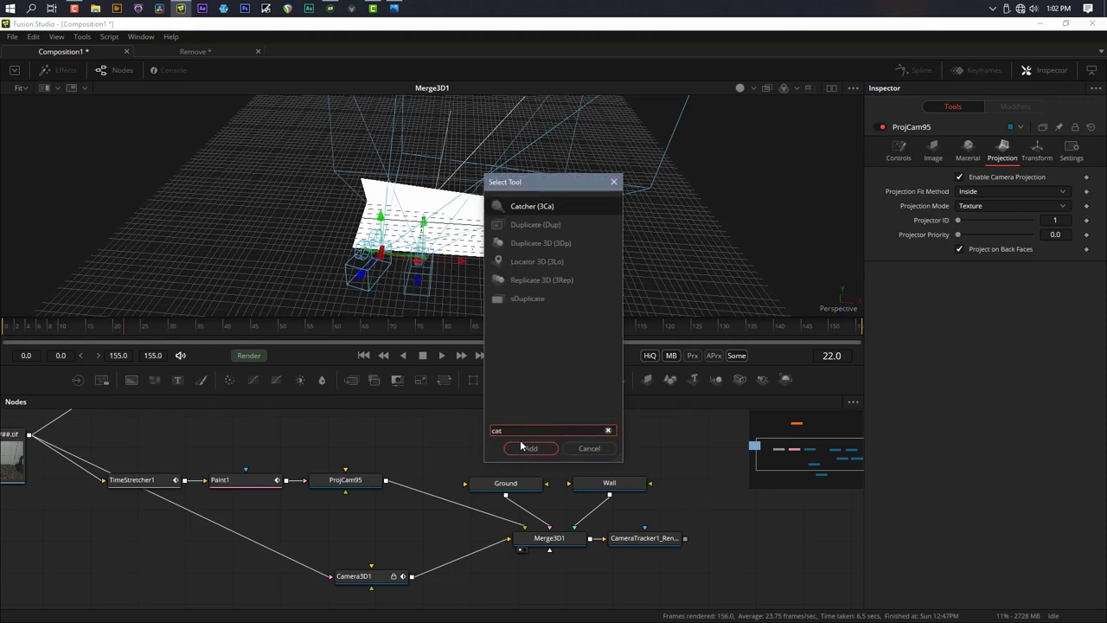
left_click(522, 446)
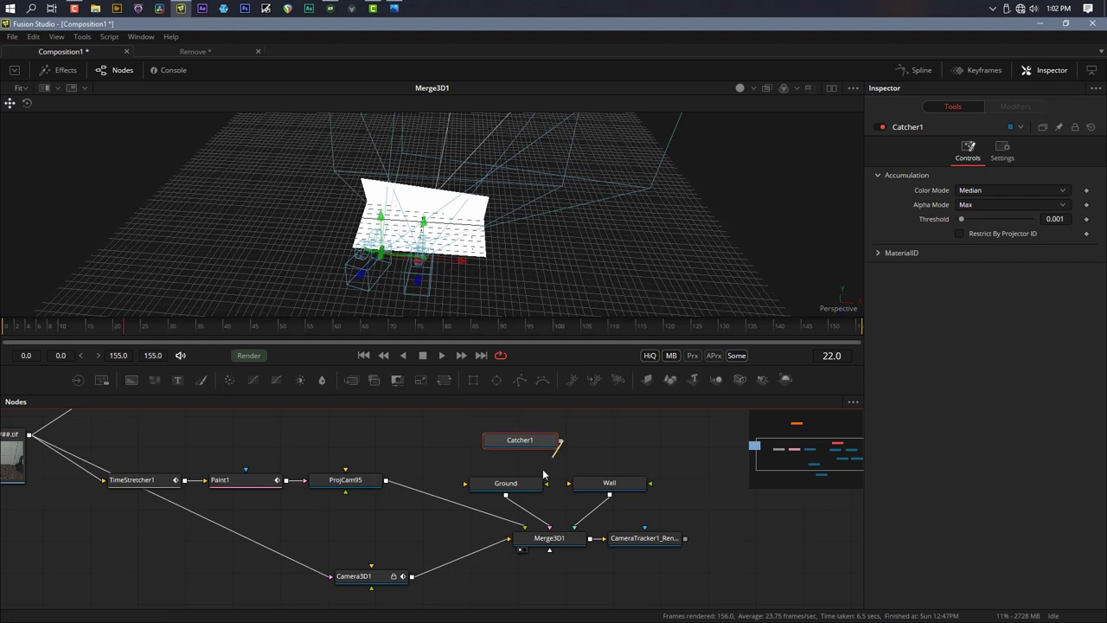
left_click_drag(562, 443, 620, 486)
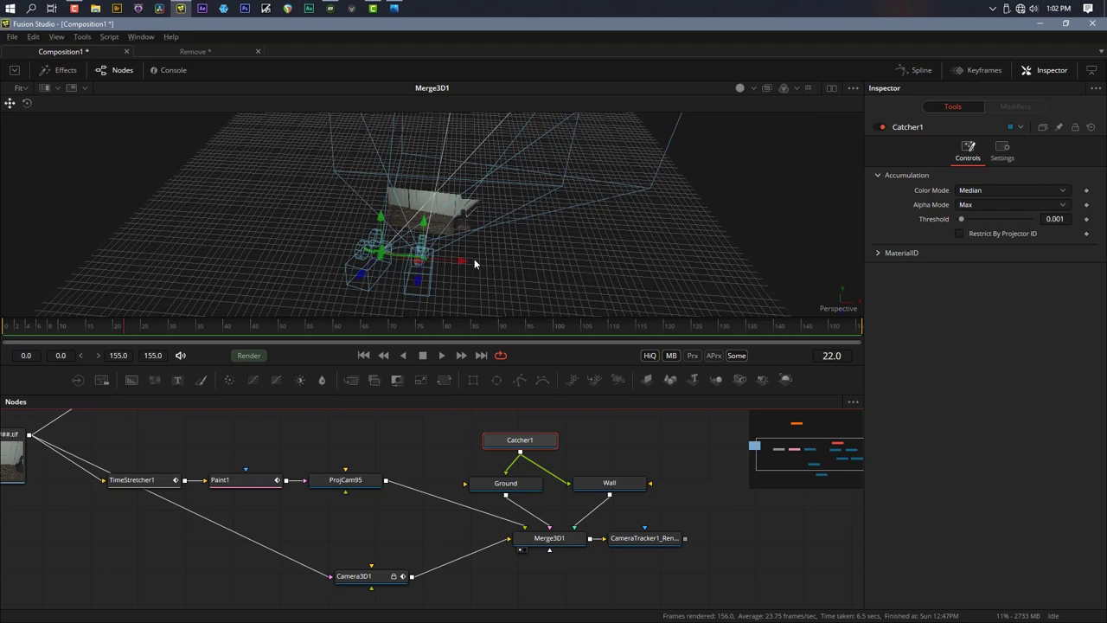
Examine the painted frame projected on the Ground and Wall planes from several angles and frames, including where the planes meet
left_click_drag(477, 257, 415, 247)
scroll(421, 228, "up", 5)
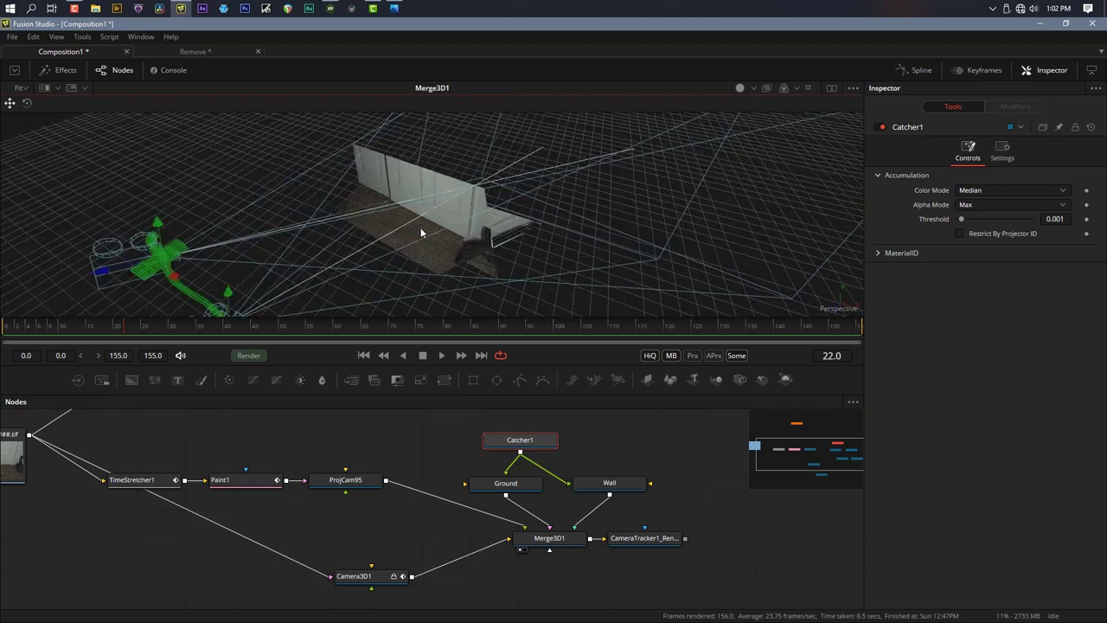
left_click_drag(325, 327, 419, 327)
left_click_drag(179, 355, 599, 325)
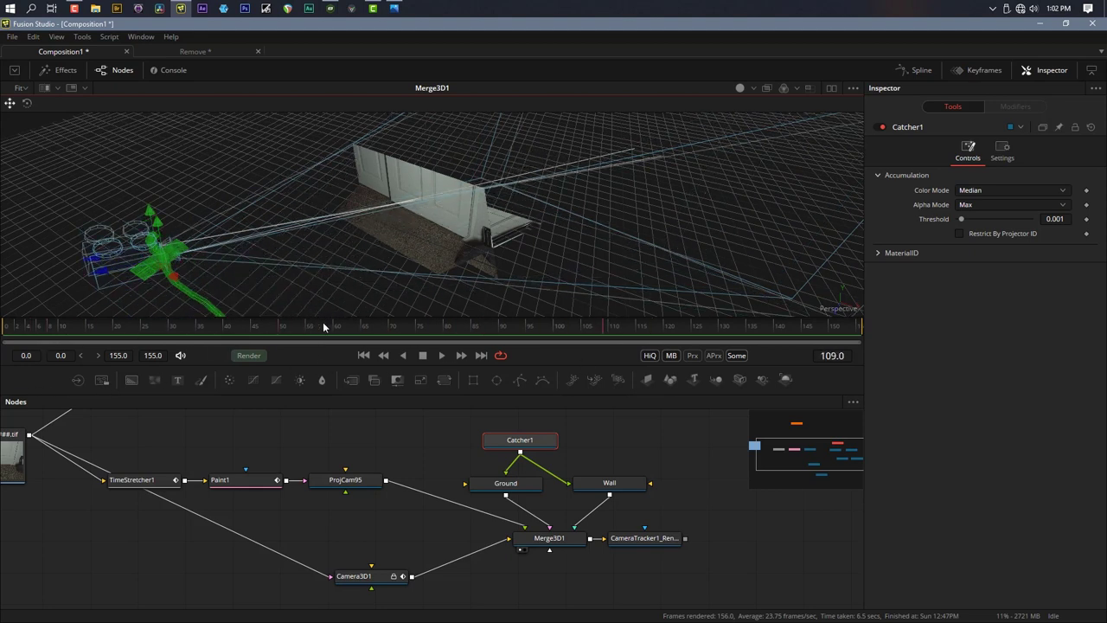
left_click_drag(322, 322, 356, 354)
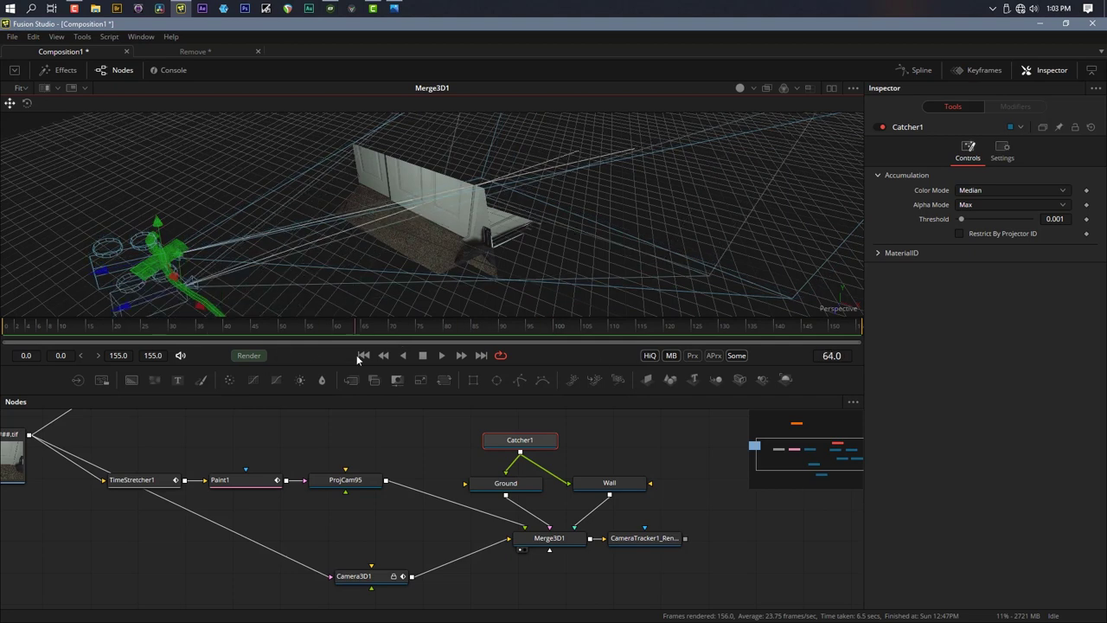
scroll(446, 212, "up", 5)
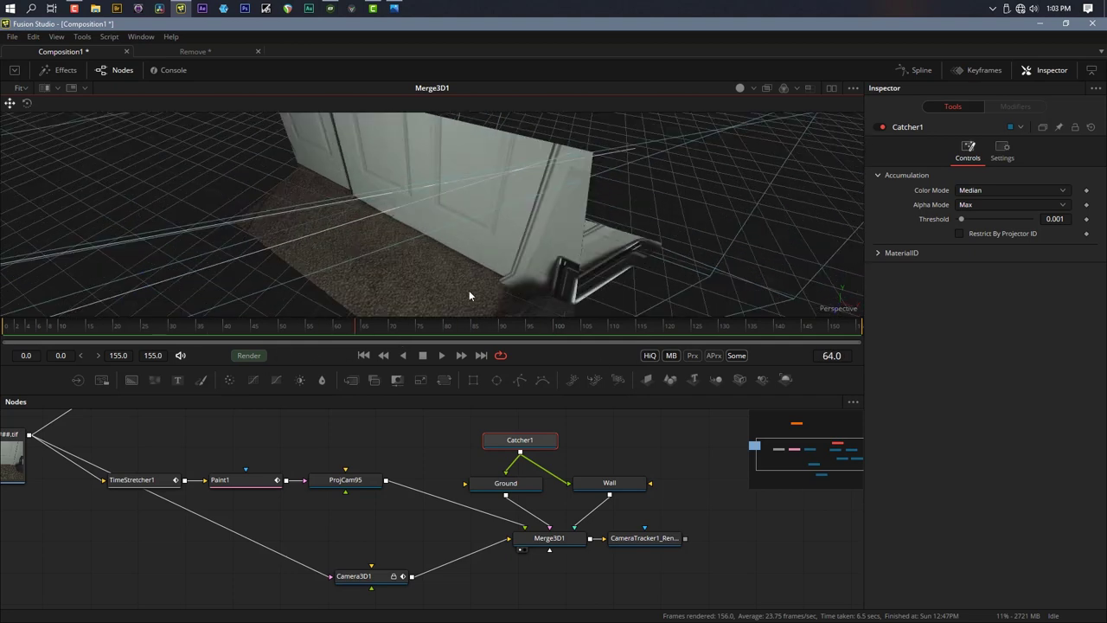
left_click_drag(446, 277, 412, 221)
left_click_drag(326, 276, 356, 259)
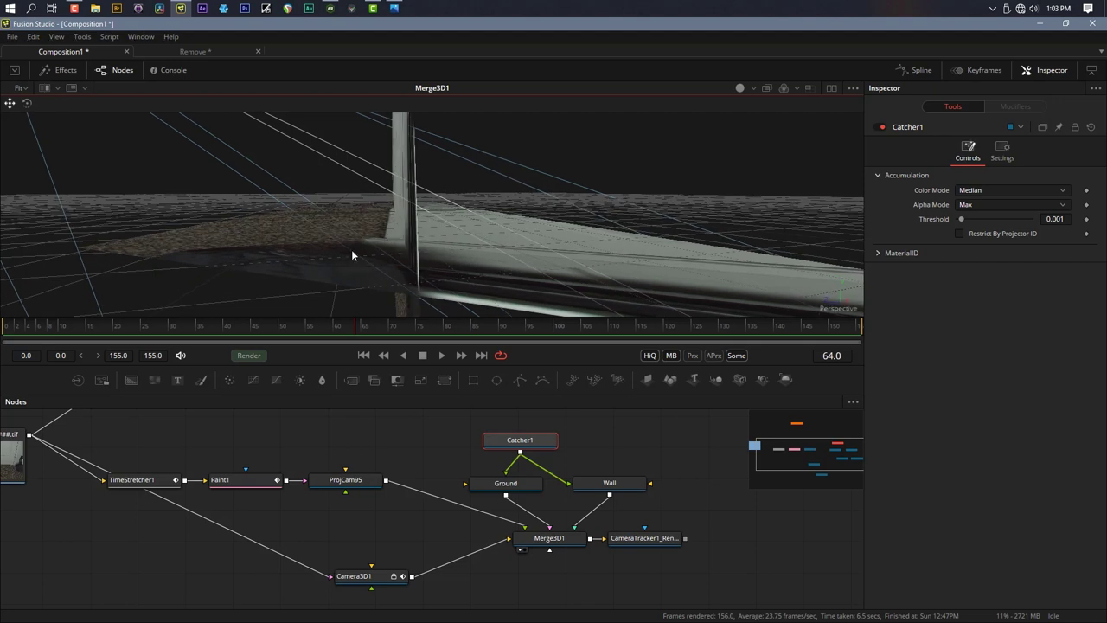
Inspect the projected Ground and Wall planes from low side angles and from below, around their intersection
left_click_drag(351, 251, 305, 217)
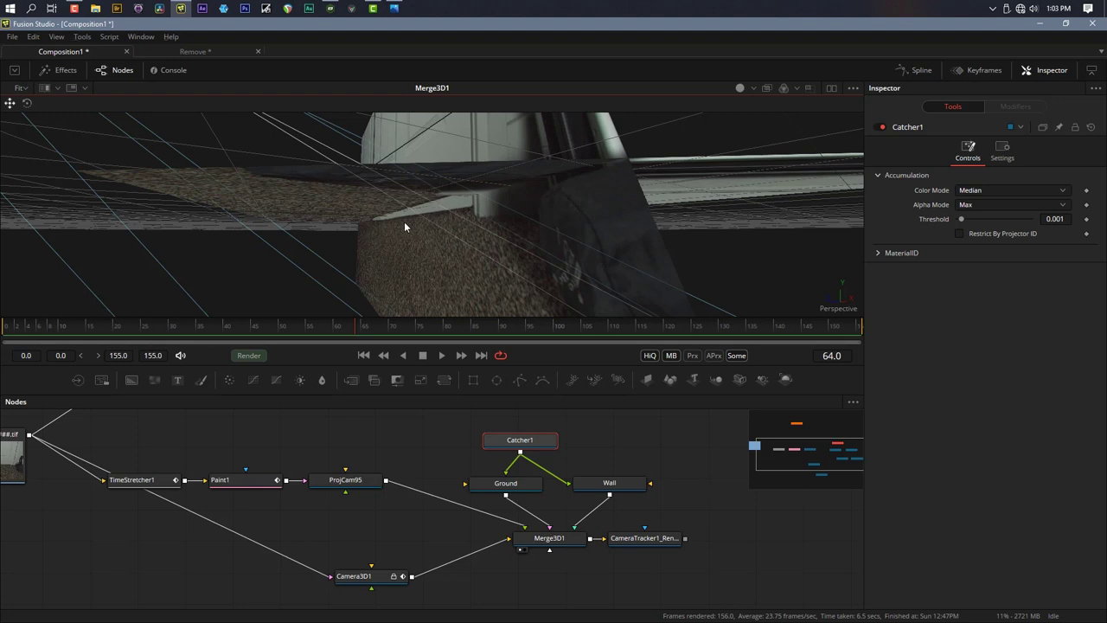
left_click_drag(440, 229, 425, 252)
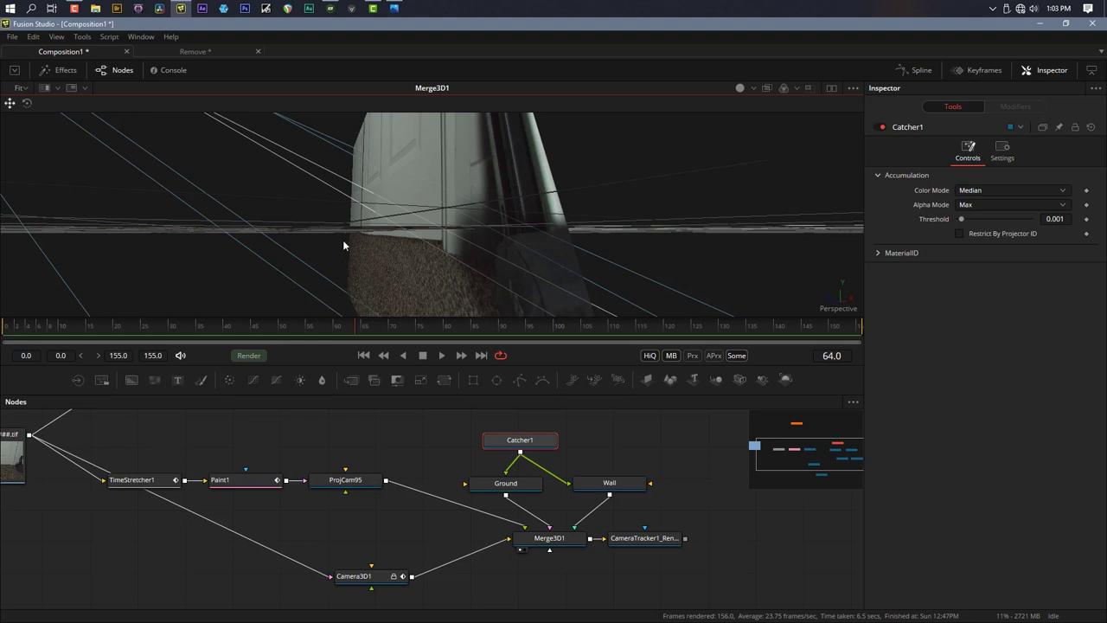
mouse_move(335, 248)
left_mouse_down()
mouse_move(324, 268)
mouse_move(319, 249)
left_mouse_up()
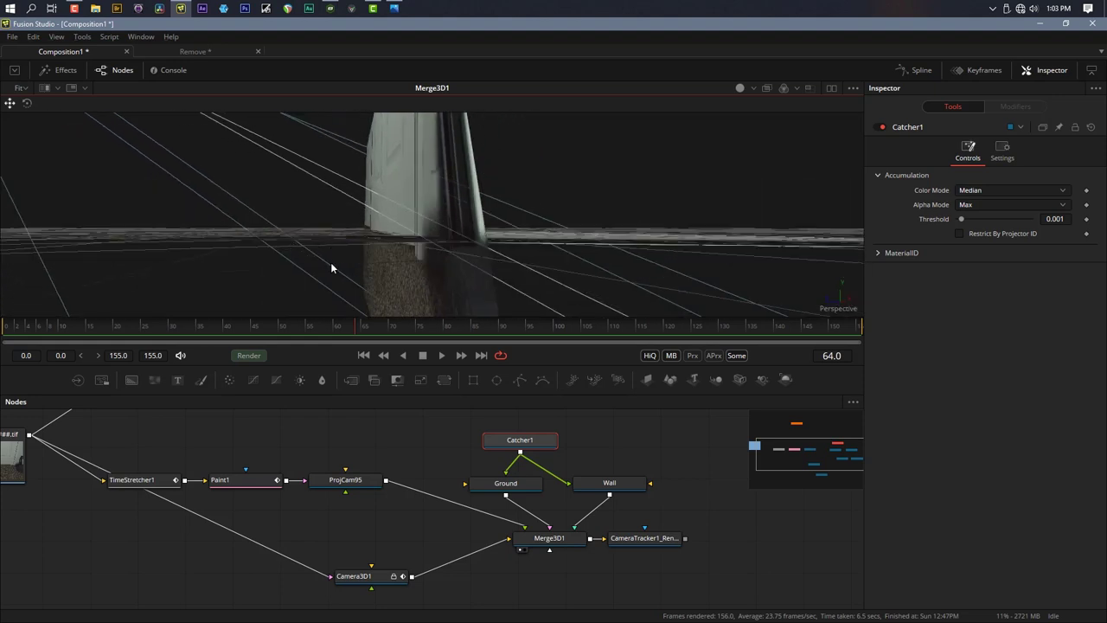
mouse_move(323, 277)
left_mouse_down()
mouse_move(353, 299)
mouse_move(334, 284)
mouse_move(319, 292)
left_mouse_up()
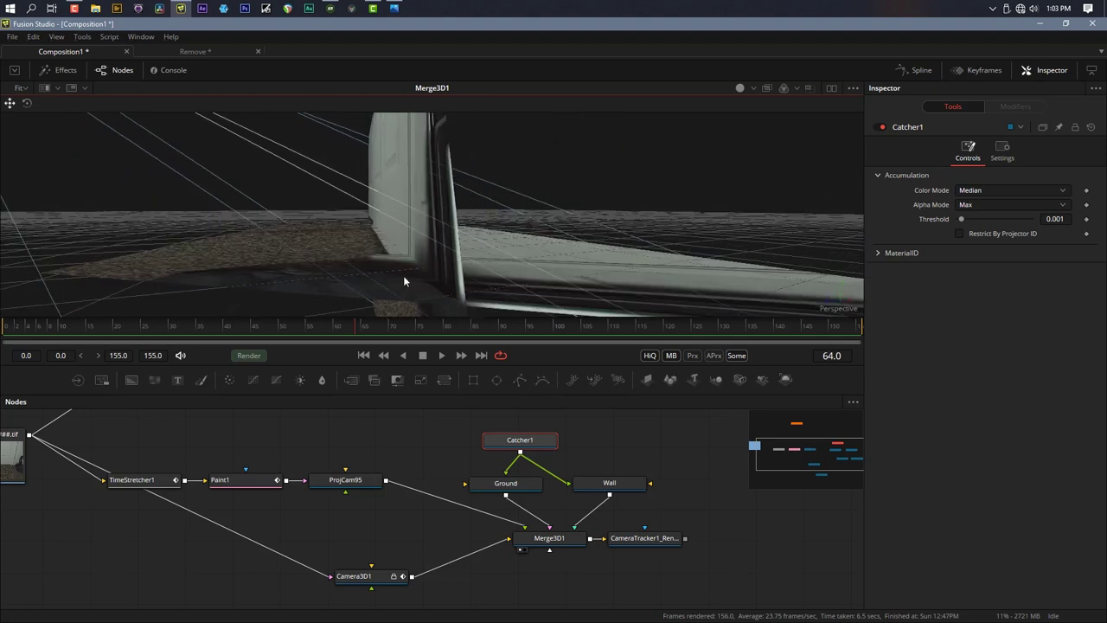
Move the whole projection node group lower in the node graph and set PointCloud3D1 apart, below the TimeStretcher1 node
left_click_drag(366, 459, 323, 495)
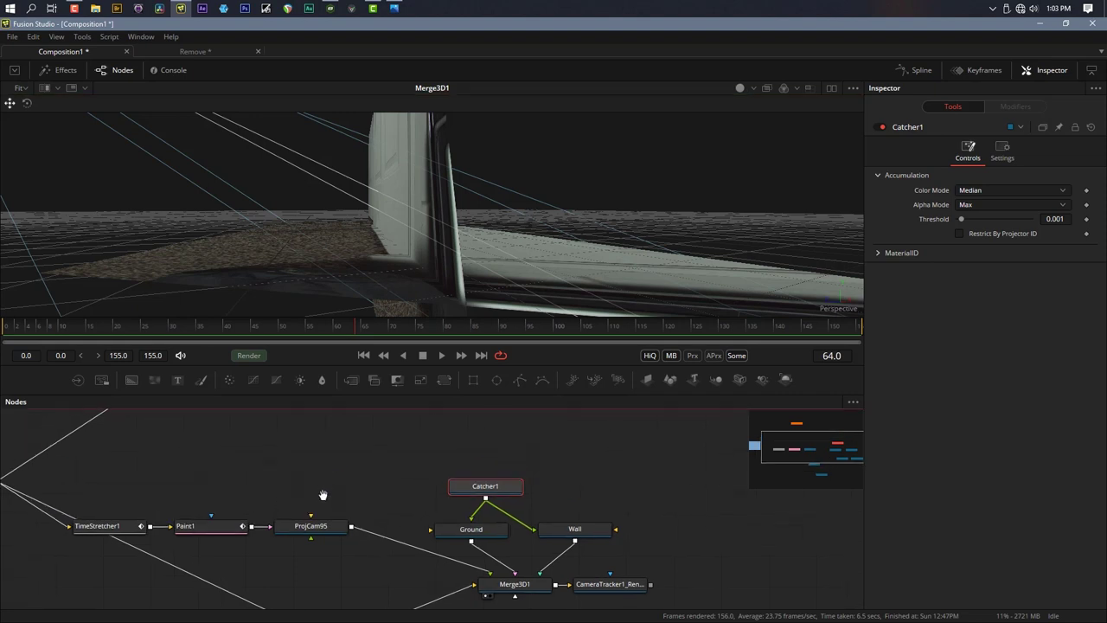
scroll(370, 472, "down", 5)
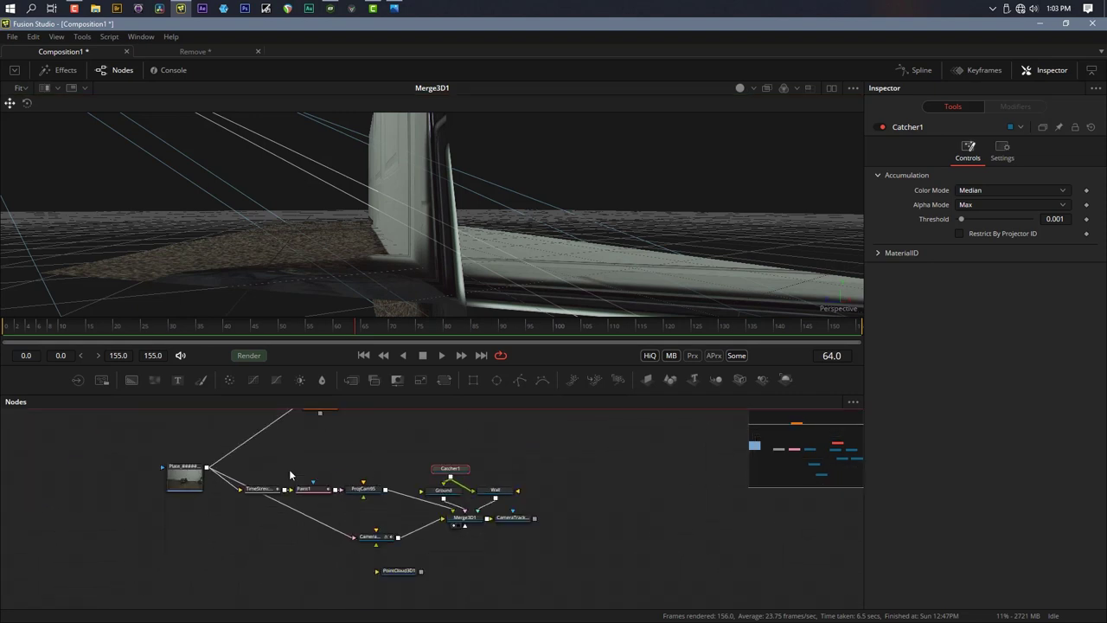
left_click_drag(237, 465, 571, 555)
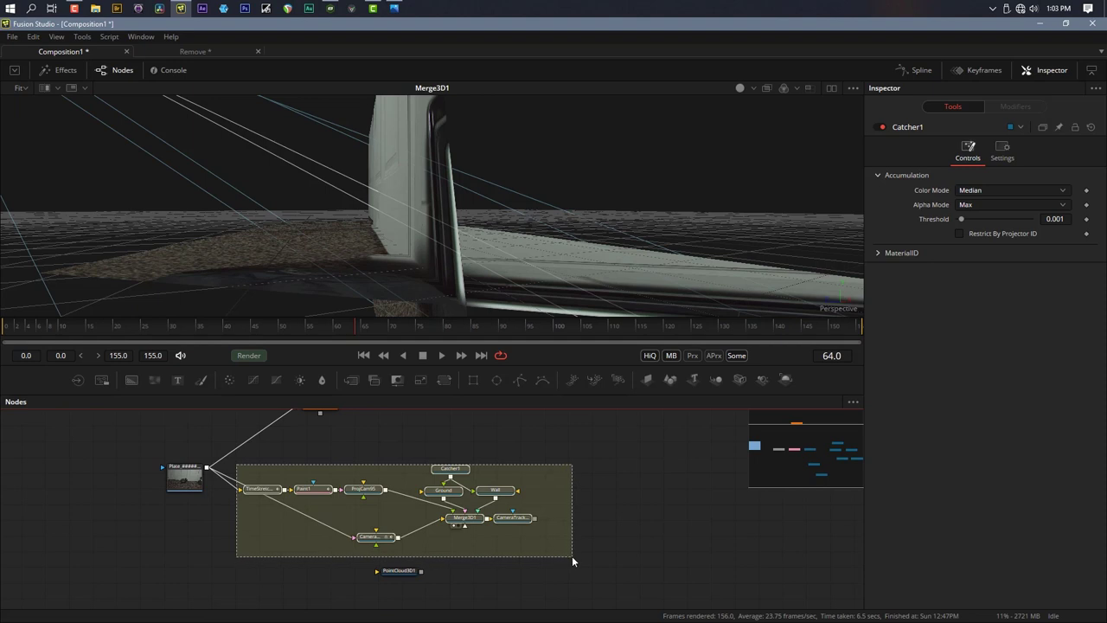
left_click_drag(467, 523, 474, 581)
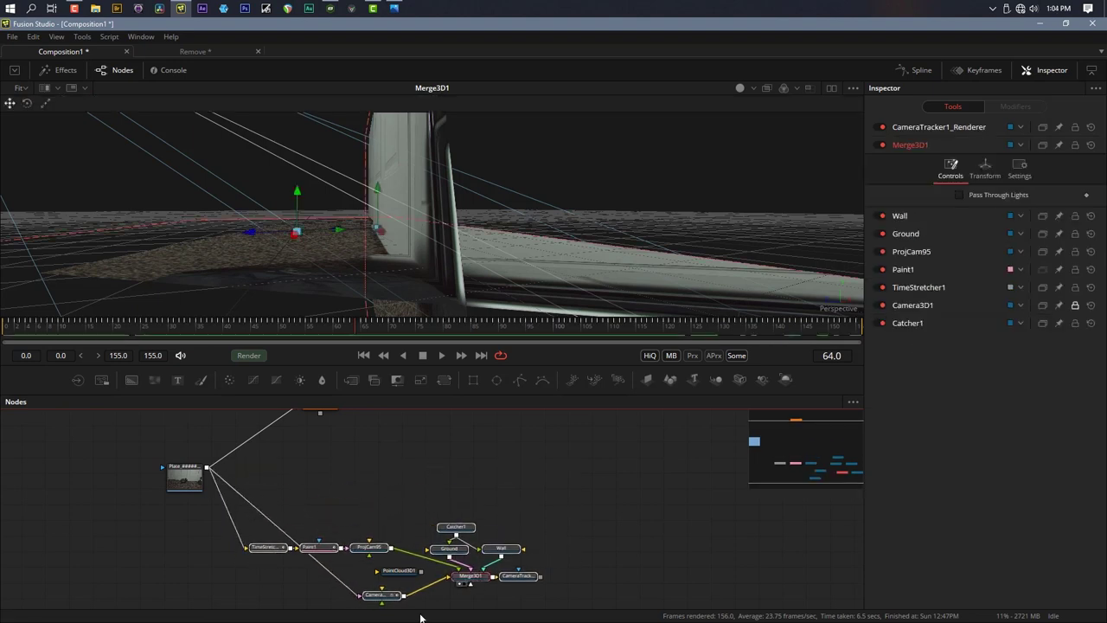
left_click_drag(398, 572, 239, 592)
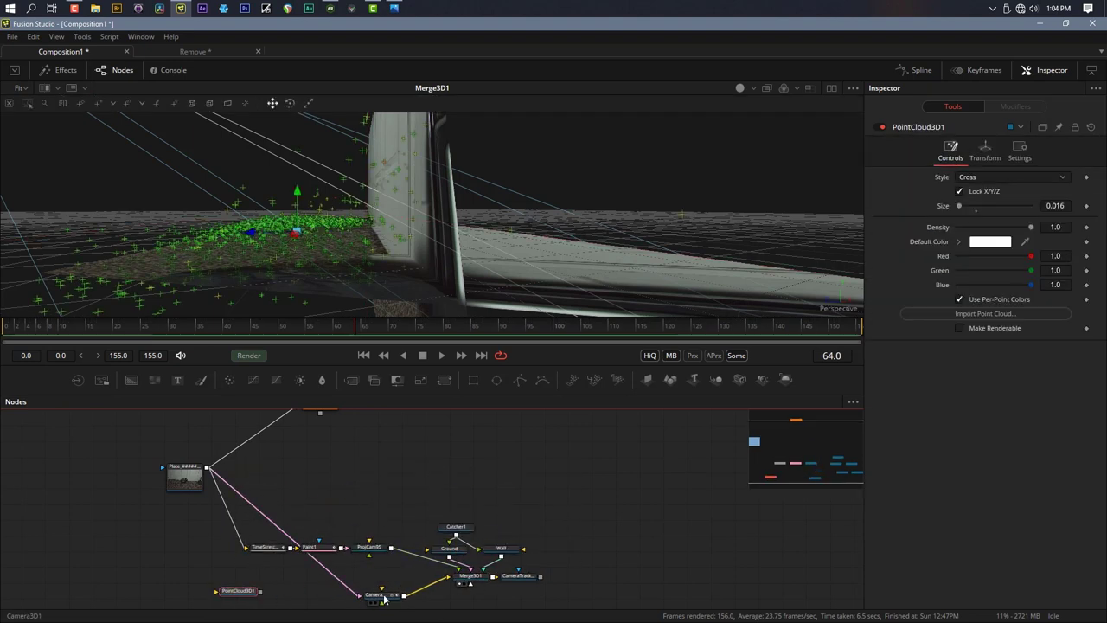
Rearrange the nodes so Camera3D1 sits above the ProjCam95 chain, that chain lines up with Merge3D1, and CameraTracker1_Renderer is farther along
mouse_move(382, 596)
left_mouse_down()
mouse_move(381, 531)
mouse_move(247, 542)
left_mouse_up()
left_click_drag(366, 547, 385, 576)
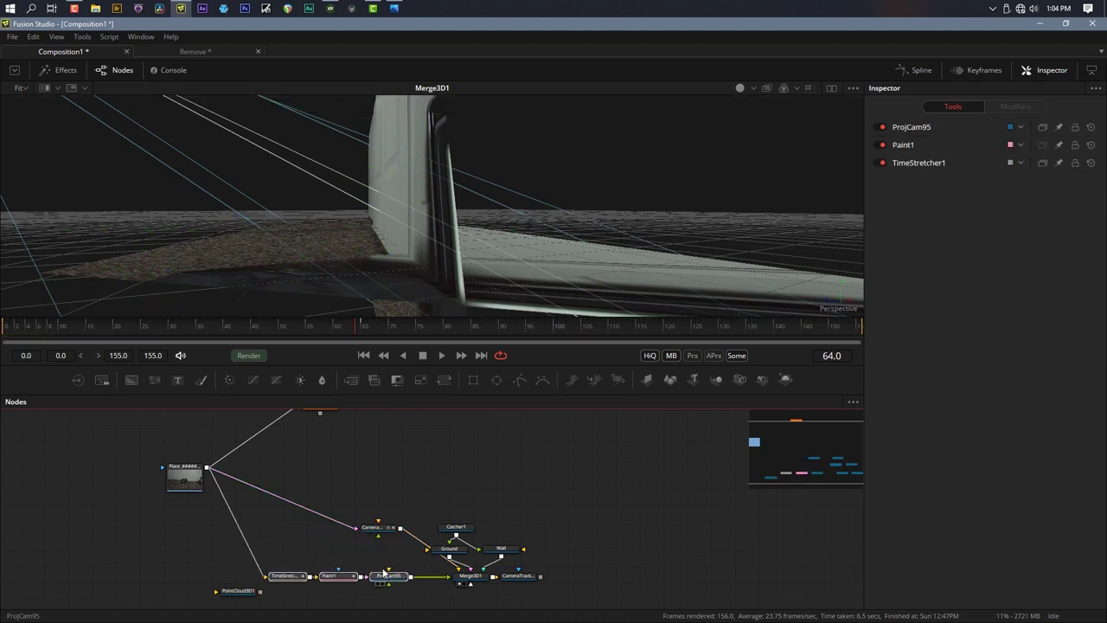
left_click_drag(388, 533, 369, 555)
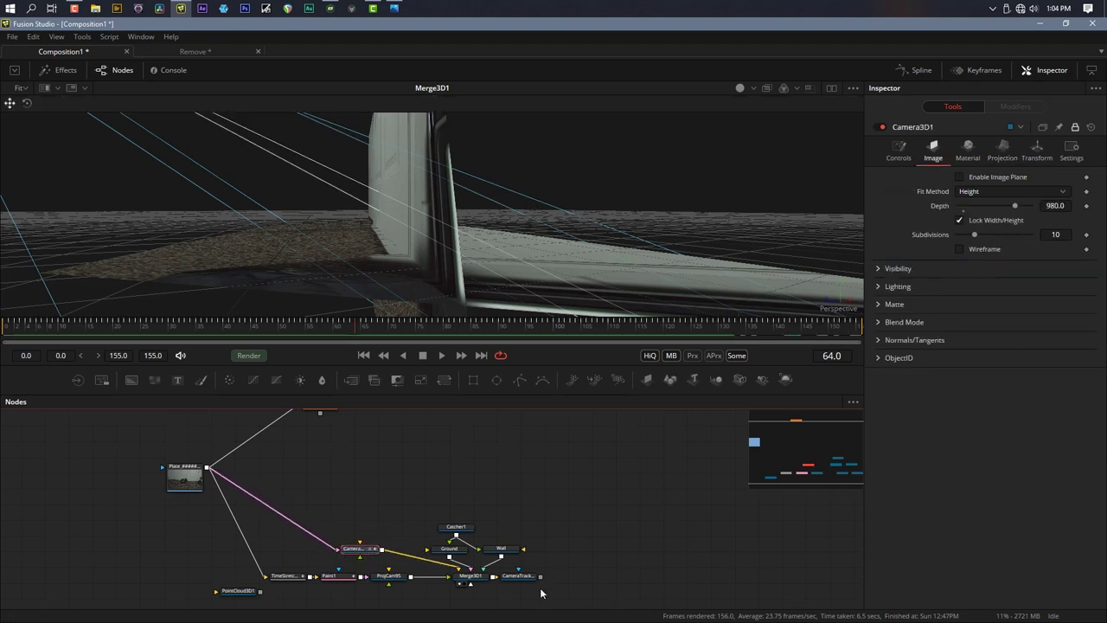
left_click_drag(519, 578, 594, 582)
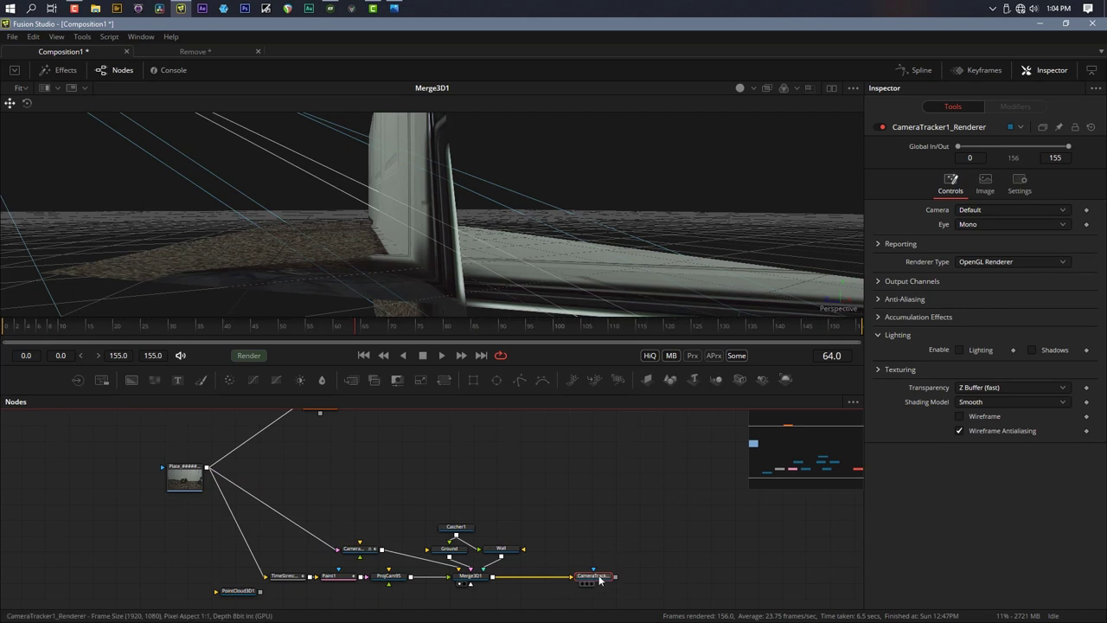
View the CameraTracker1_Renderer output at several frames and compare it with the original plate at frame 64
key("1")
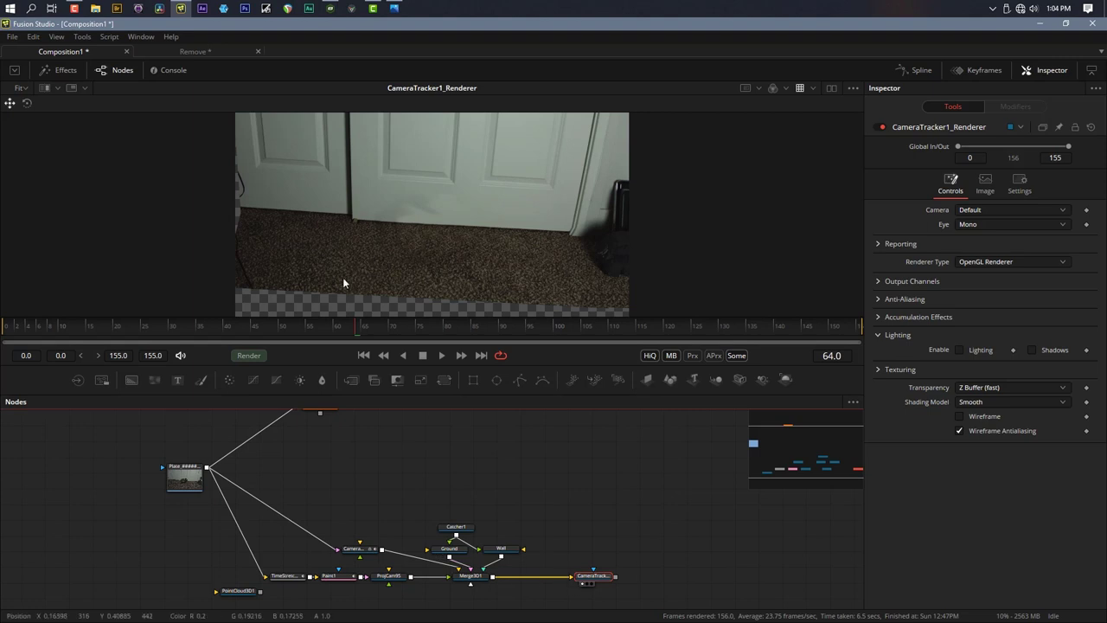
left_click_drag(364, 326, 211, 331)
key("space")
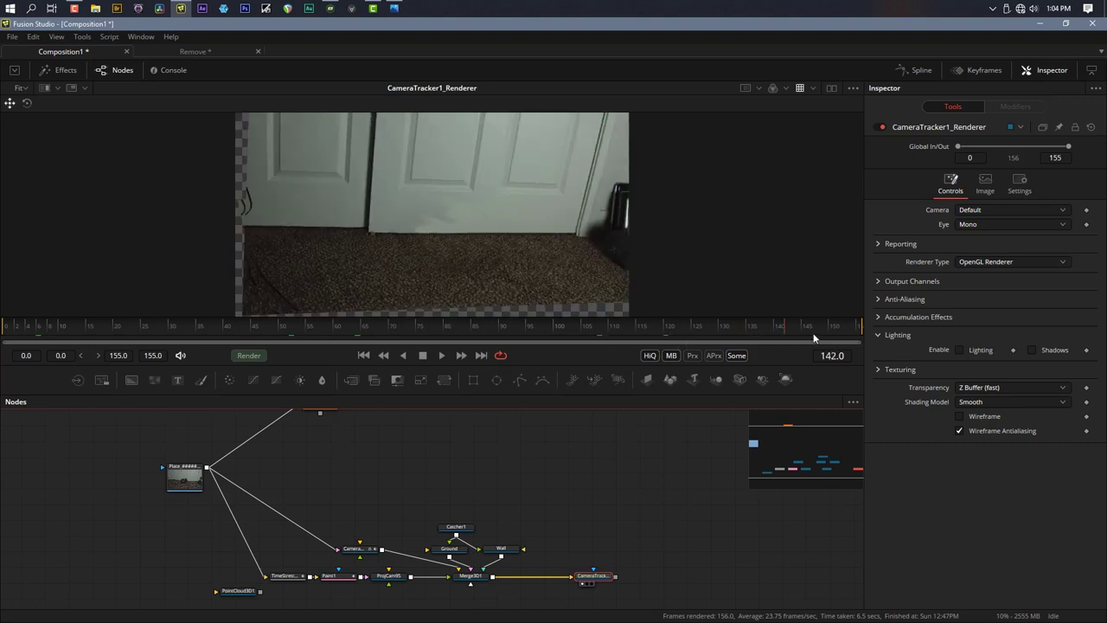
left_click(399, 334)
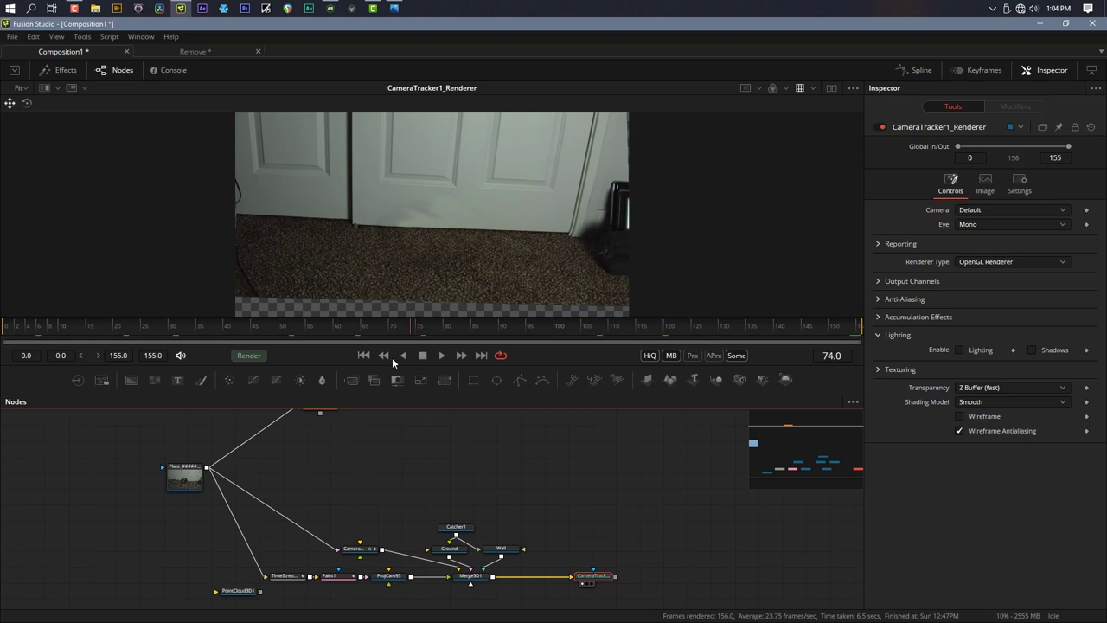
left_click(181, 482)
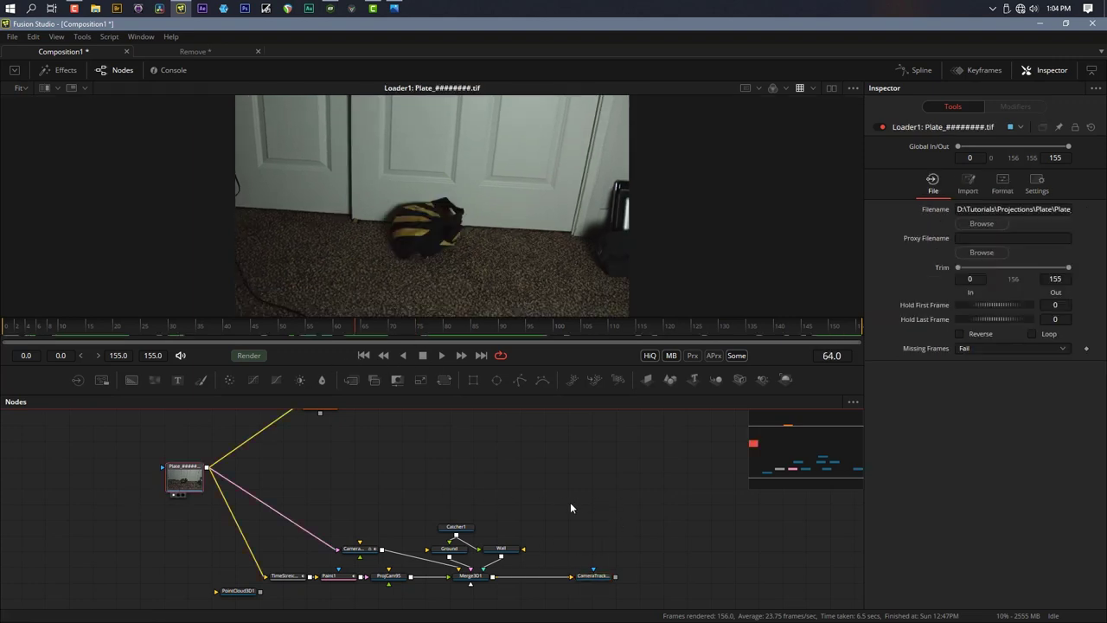
Add a Merge node with the plate as its background and CameraTracker1_Renderer as its foreground
left_click(508, 468)
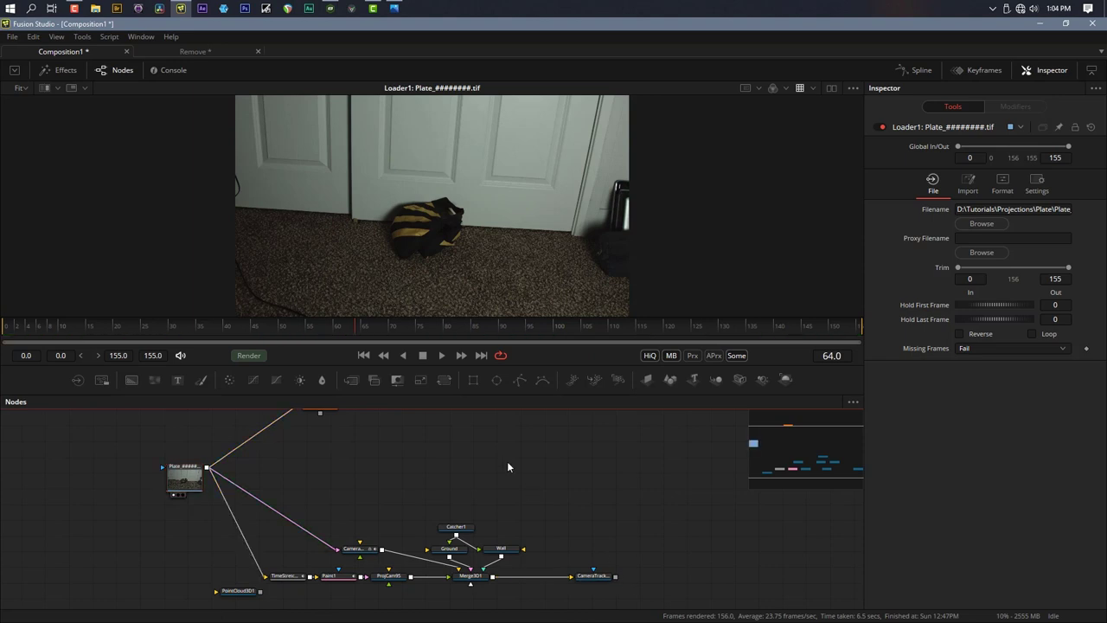
left_click(351, 381)
left_click_drag(512, 471, 674, 471)
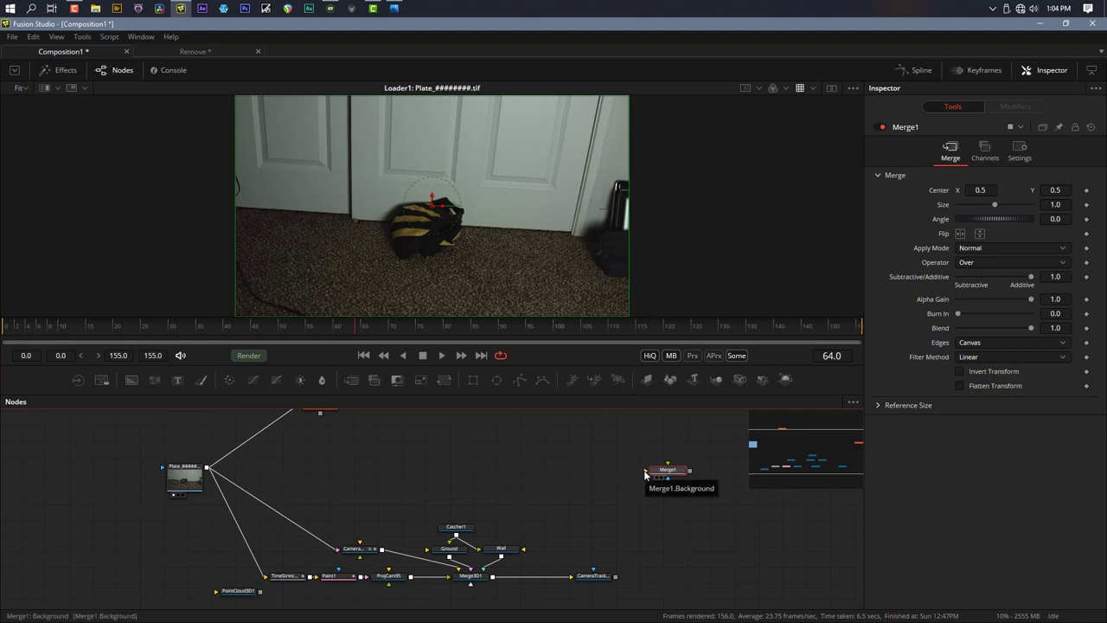
left_click_drag(644, 475, 207, 469)
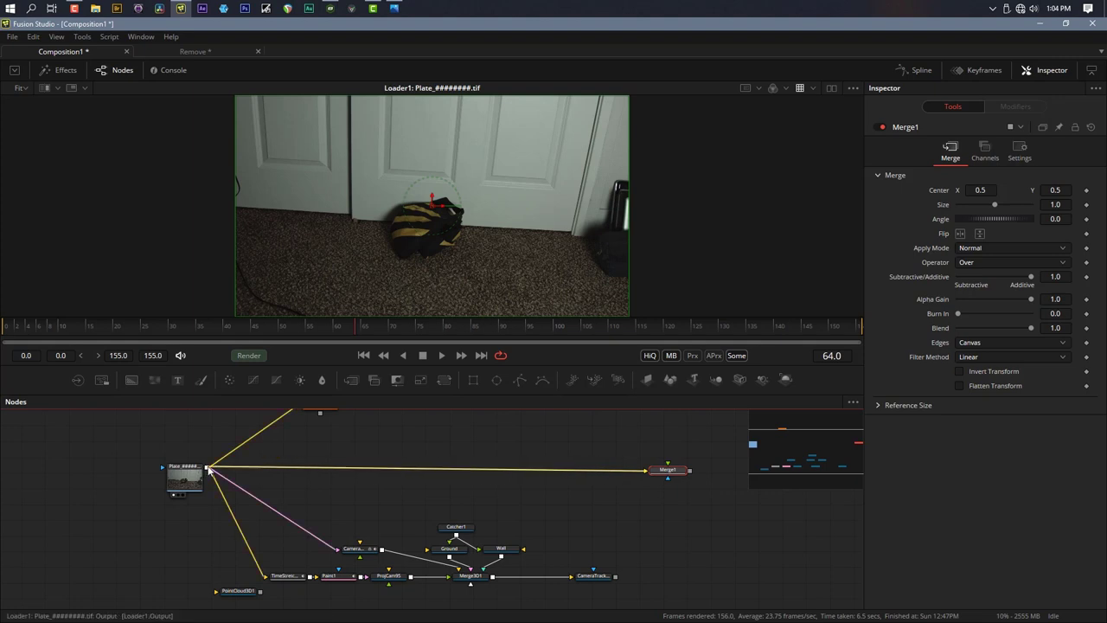
left_click_drag(669, 474, 669, 470)
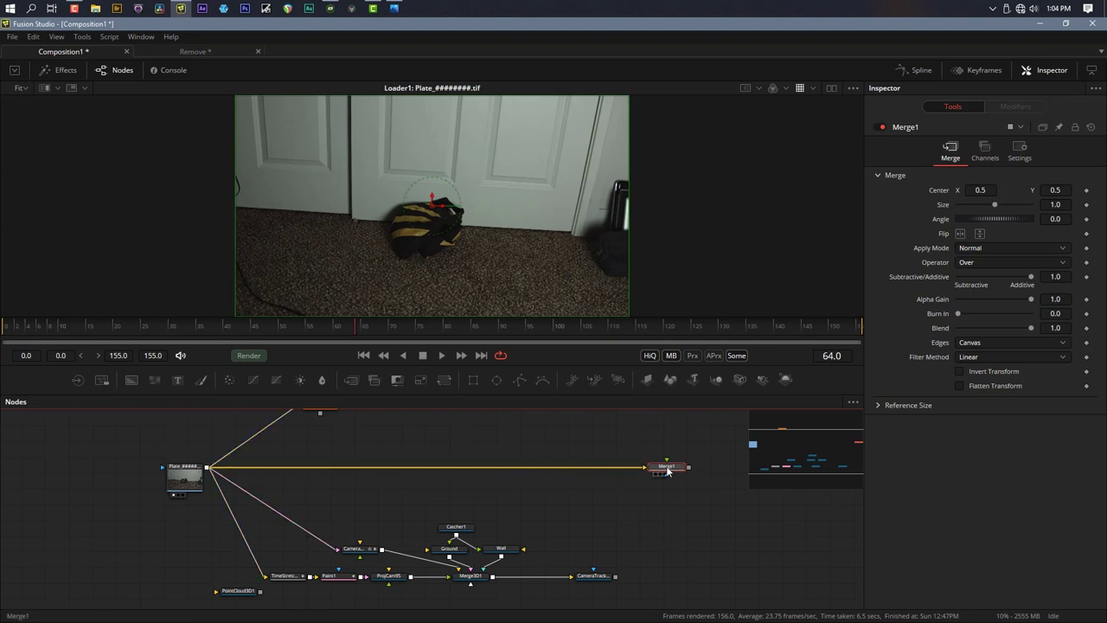
left_click_drag(668, 428, 590, 530)
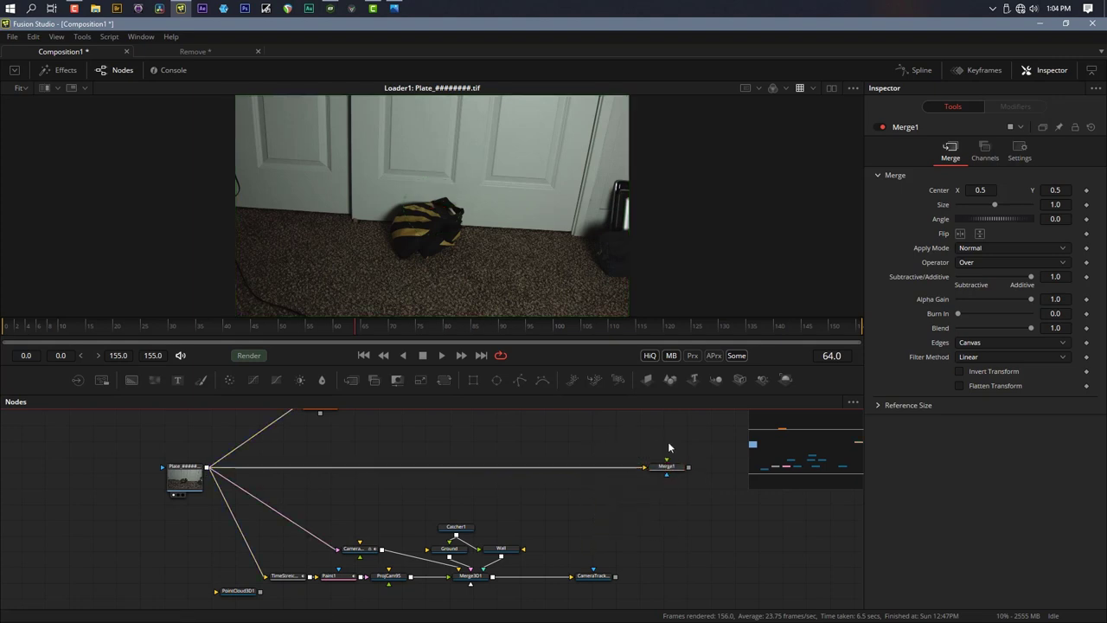
left_click_drag(667, 463, 616, 575)
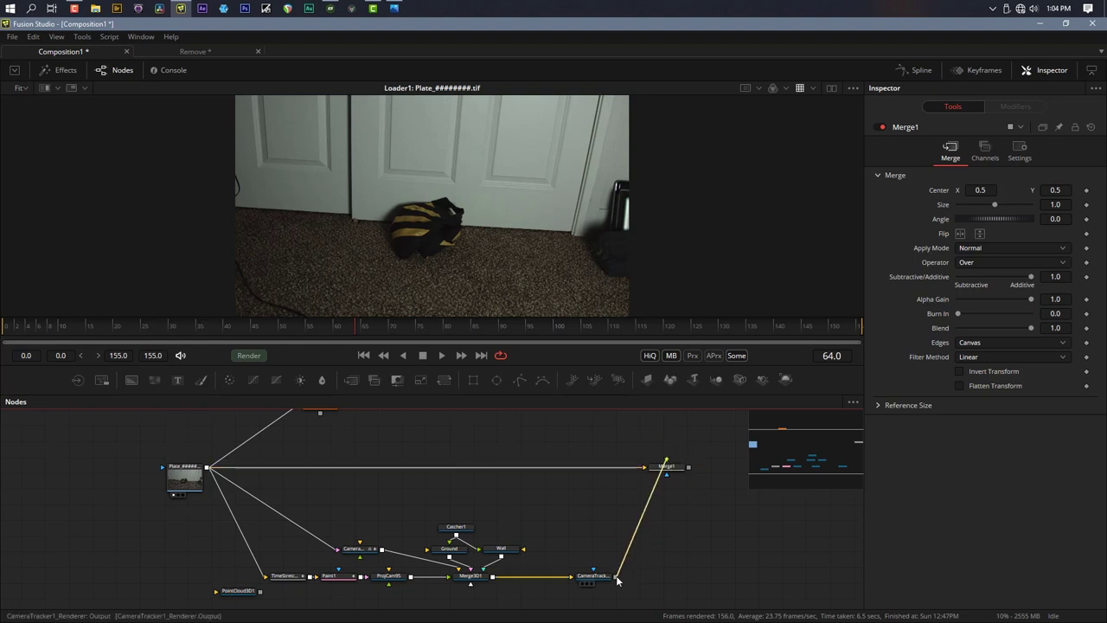
Check the Merge1 composite across the timeline and compare it with the original plate at frame 43
left_click(666, 468)
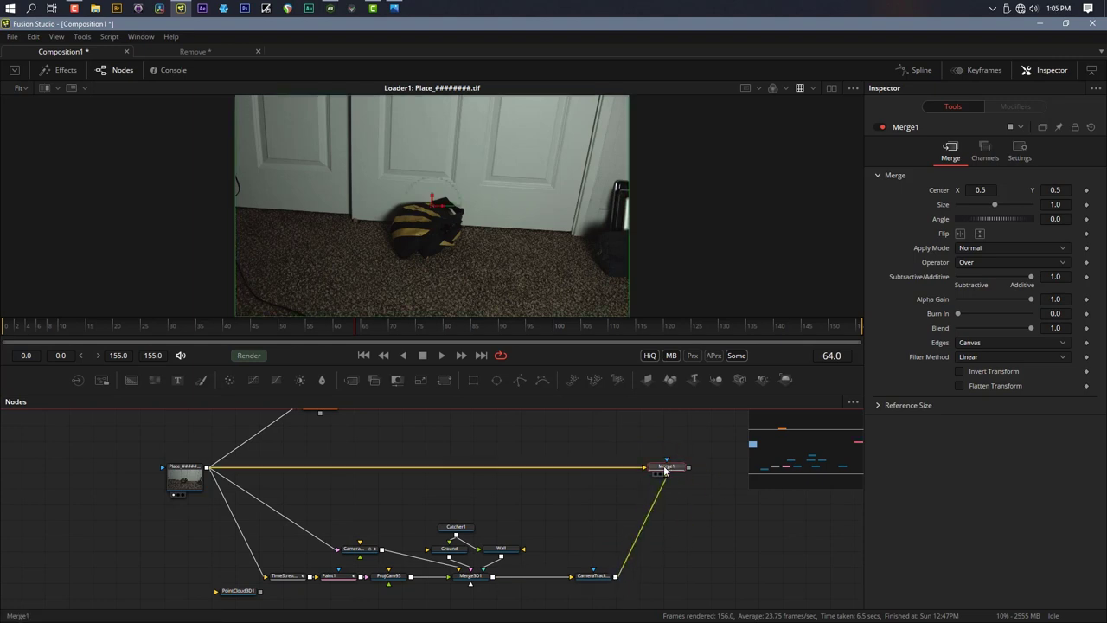
key("1")
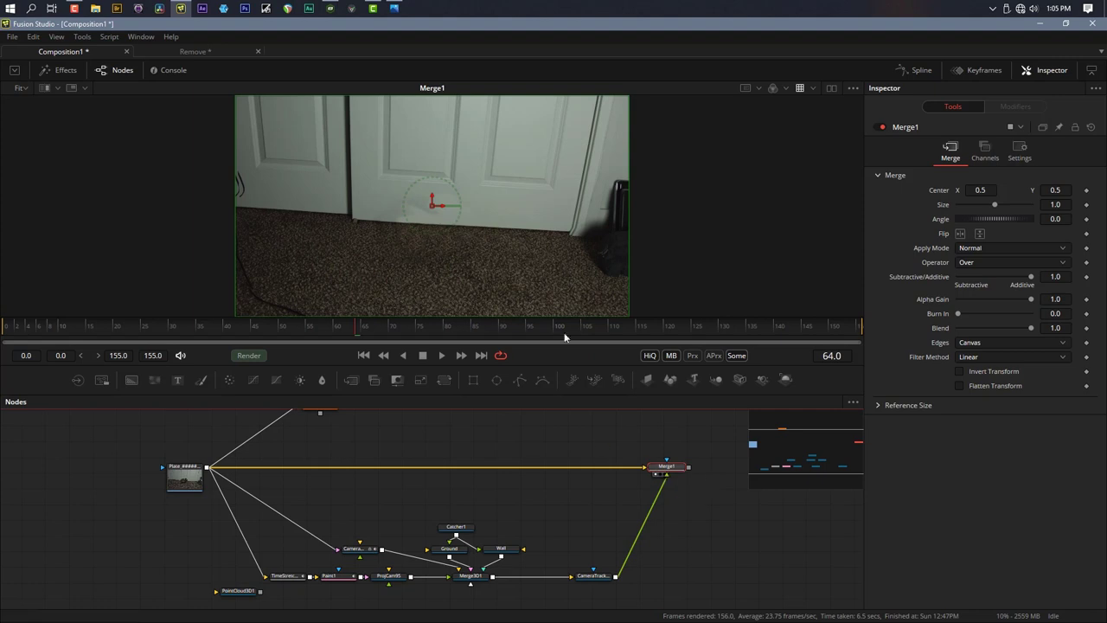
left_click_drag(746, 325, 245, 327)
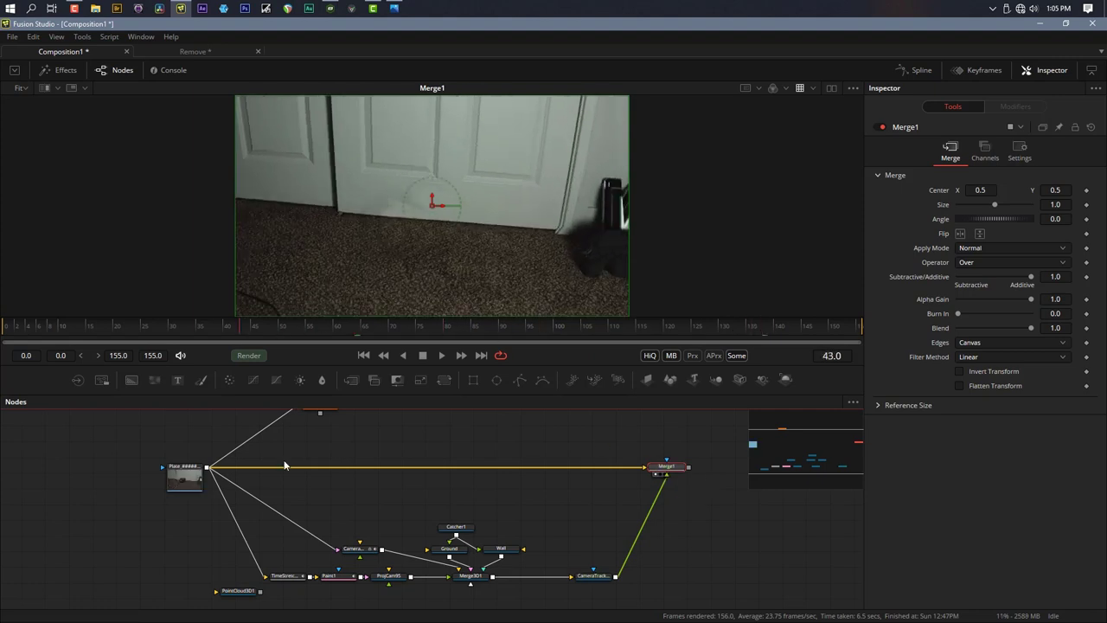
left_click(196, 477)
key("1")
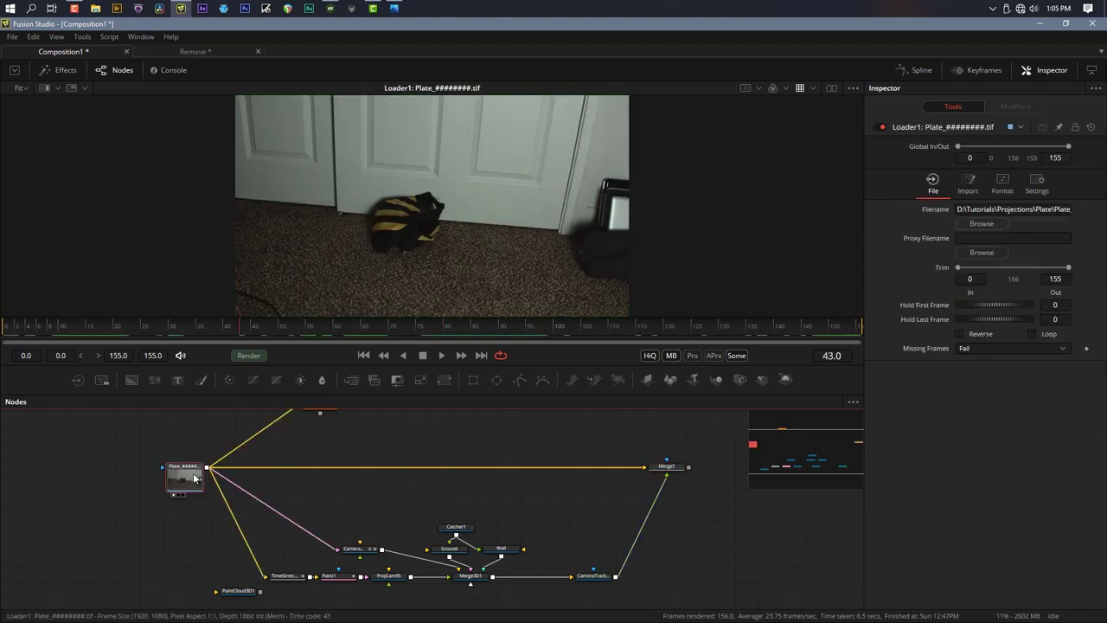
Add a Polygon mask above Merge1, rename it Roto and connect it to Merge1's effect mask input
left_click(594, 440)
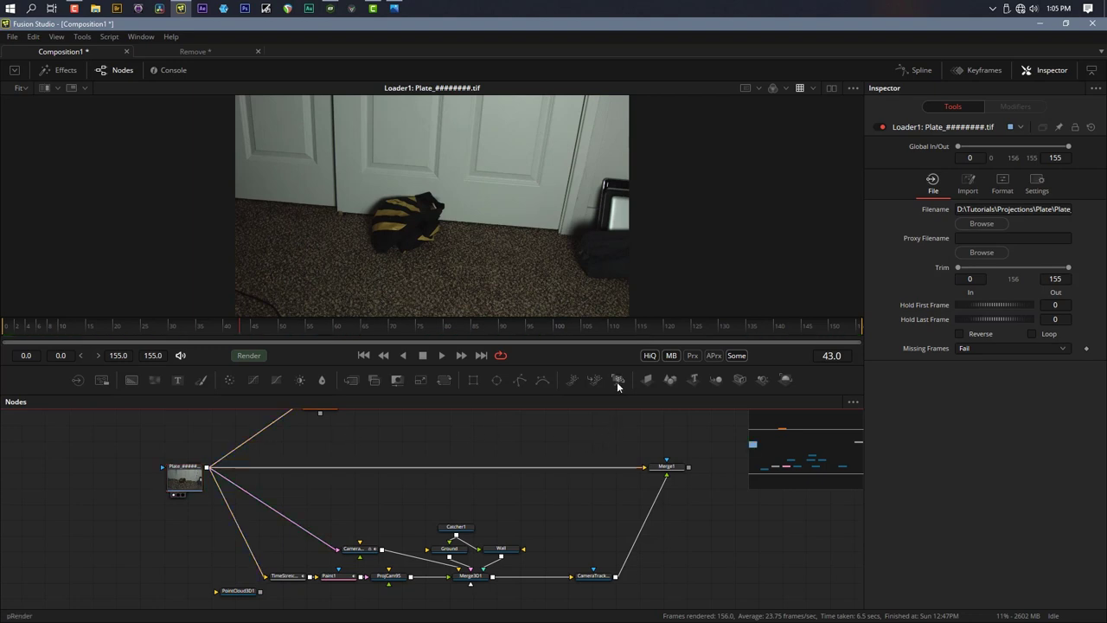
left_click(521, 379)
left_click_drag(596, 437, 657, 429)
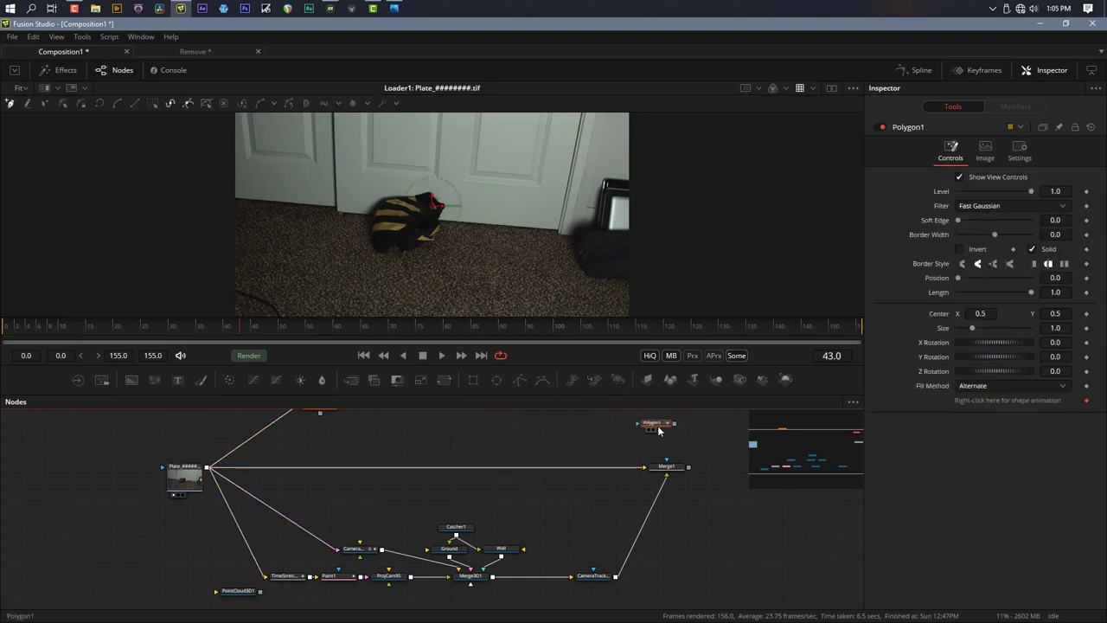
key("F2")
type("Roto")
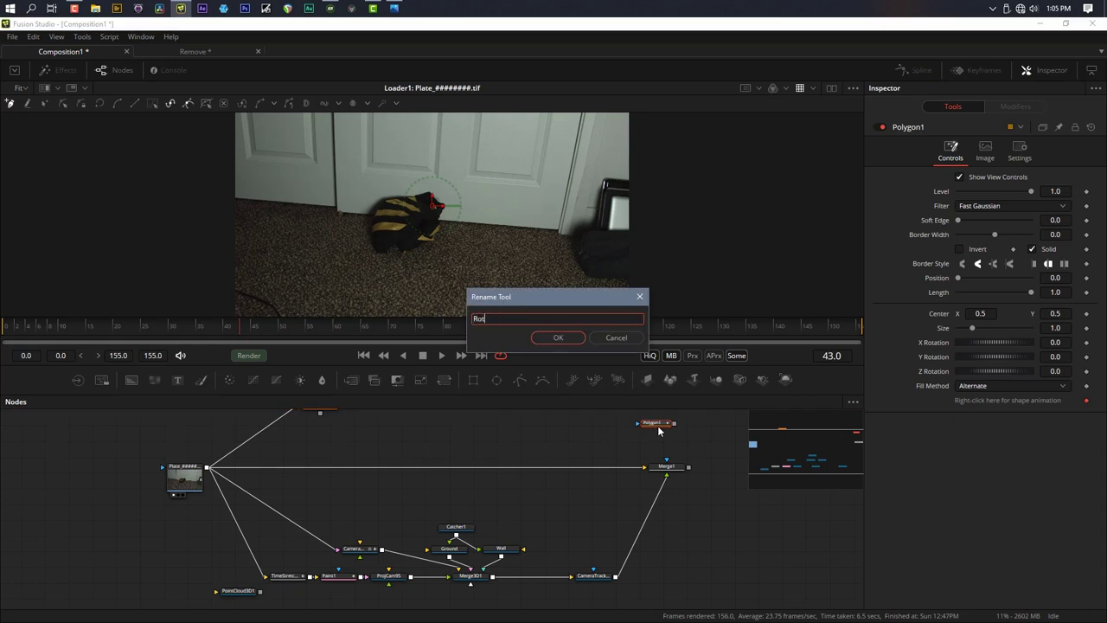
key("Return")
left_click_drag(674, 424, 674, 472)
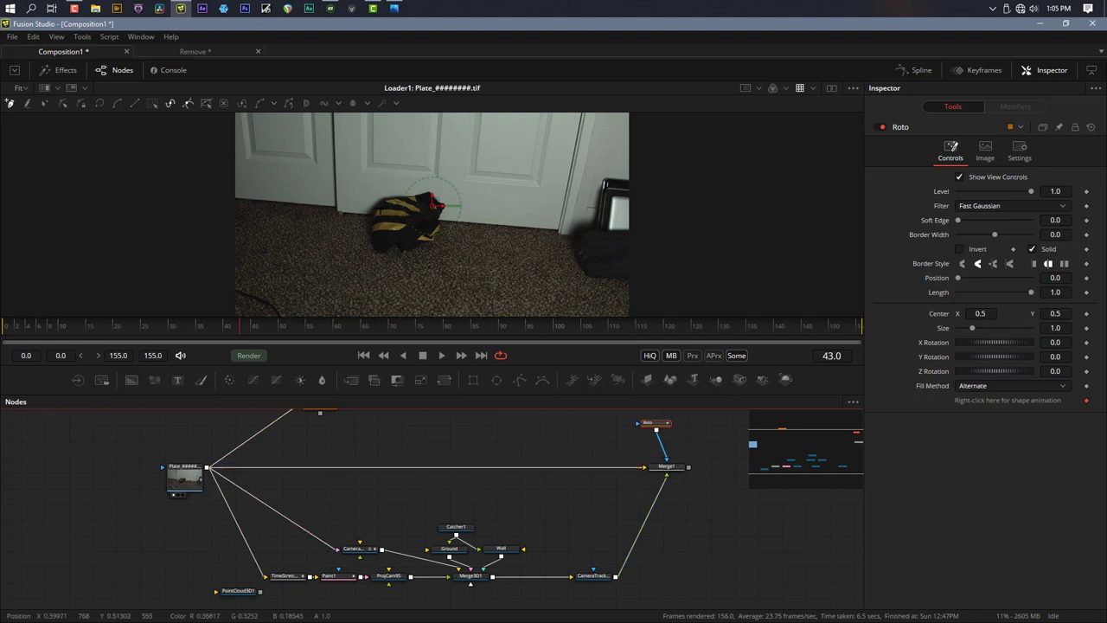
Enlarge the viewer and, at frame 95, draw a closed Roto polygon loosely around the bag and its shadow
left_click_drag(417, 402, 416, 524)
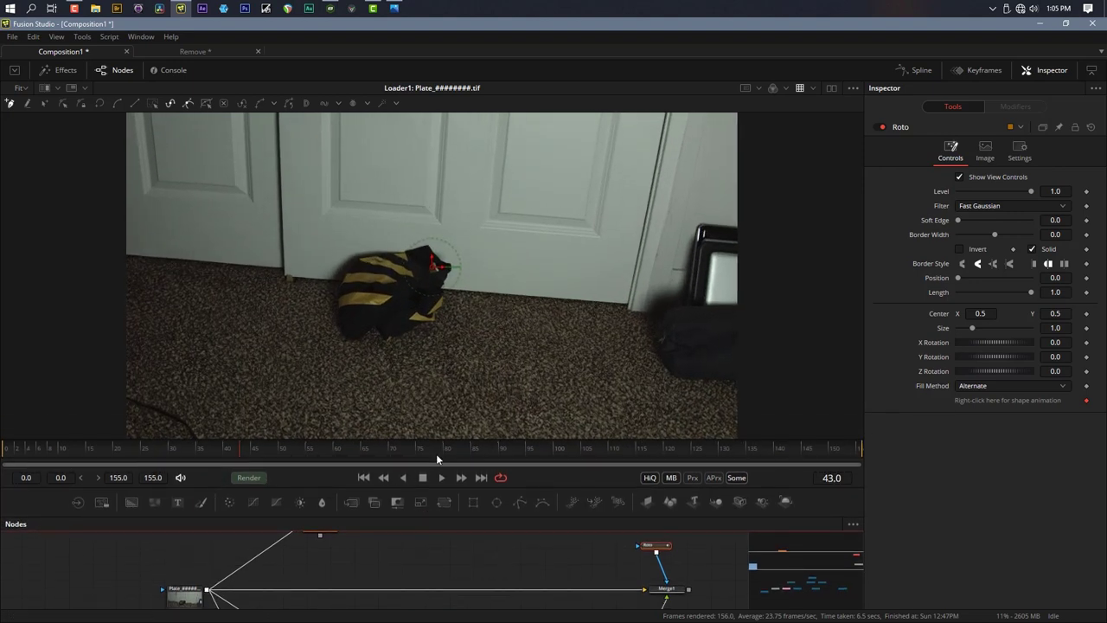
left_click_drag(436, 454, 527, 457)
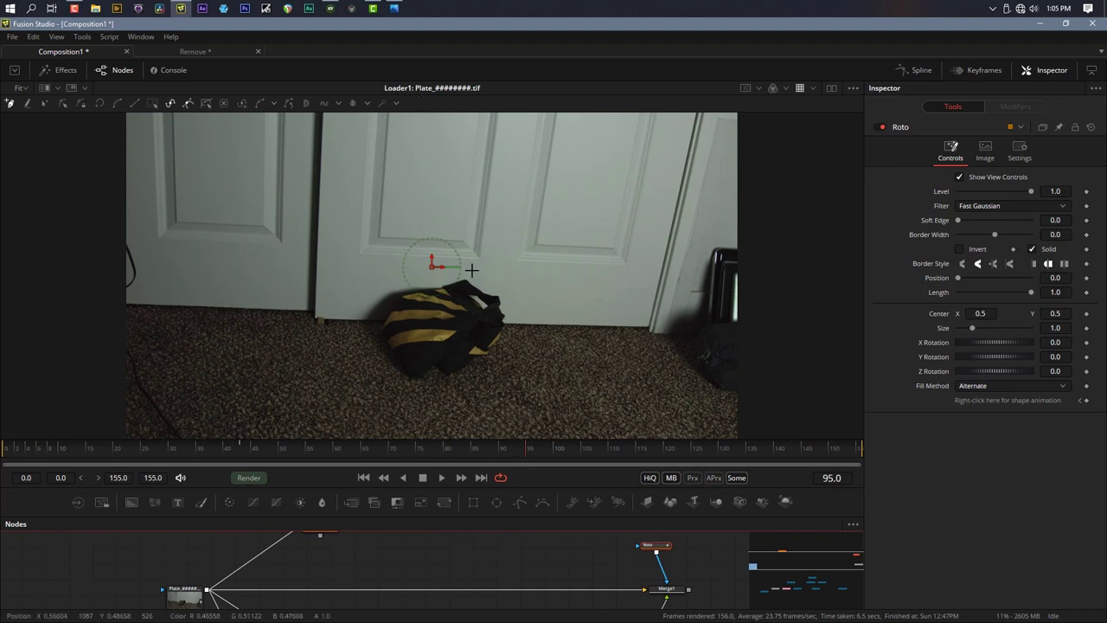
left_click(512, 289)
left_click(519, 320)
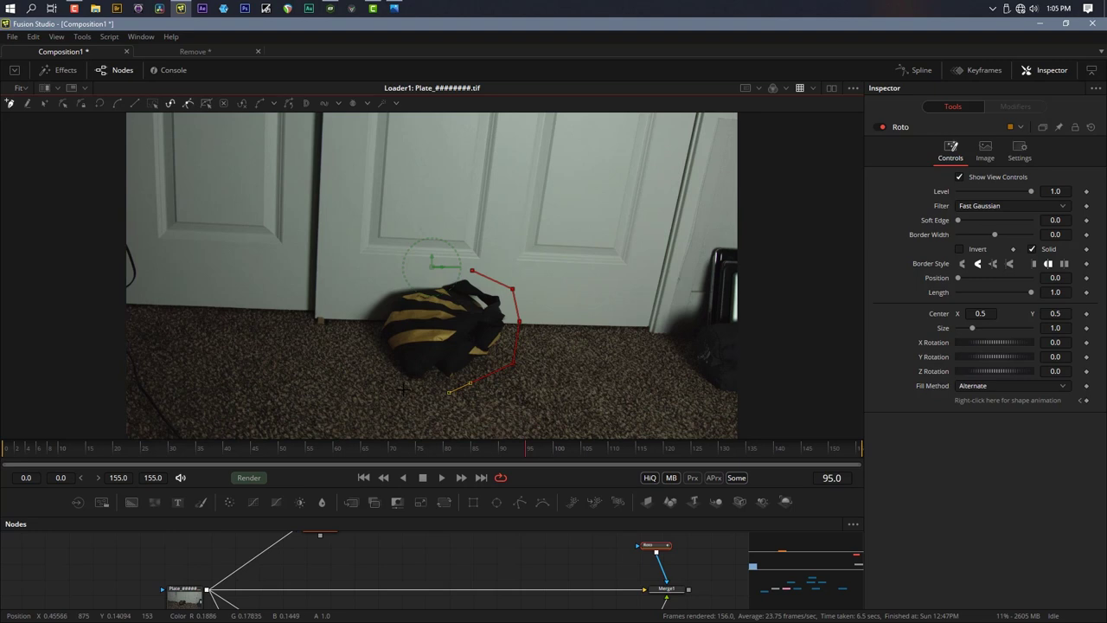
left_click(353, 300)
left_click(393, 273)
left_click(472, 272)
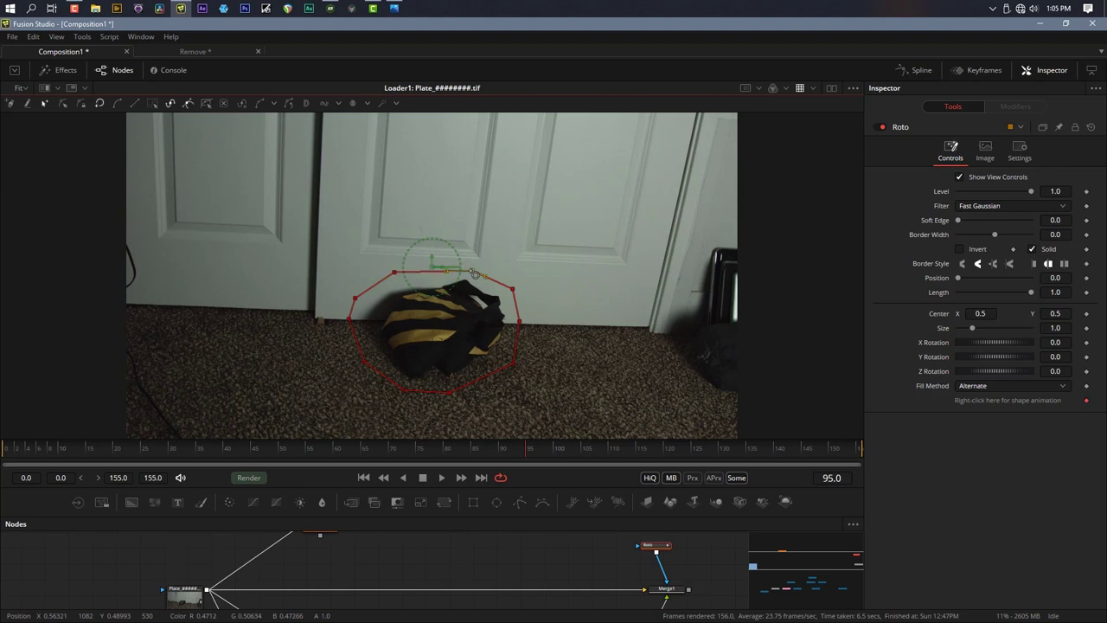
left_click(392, 271)
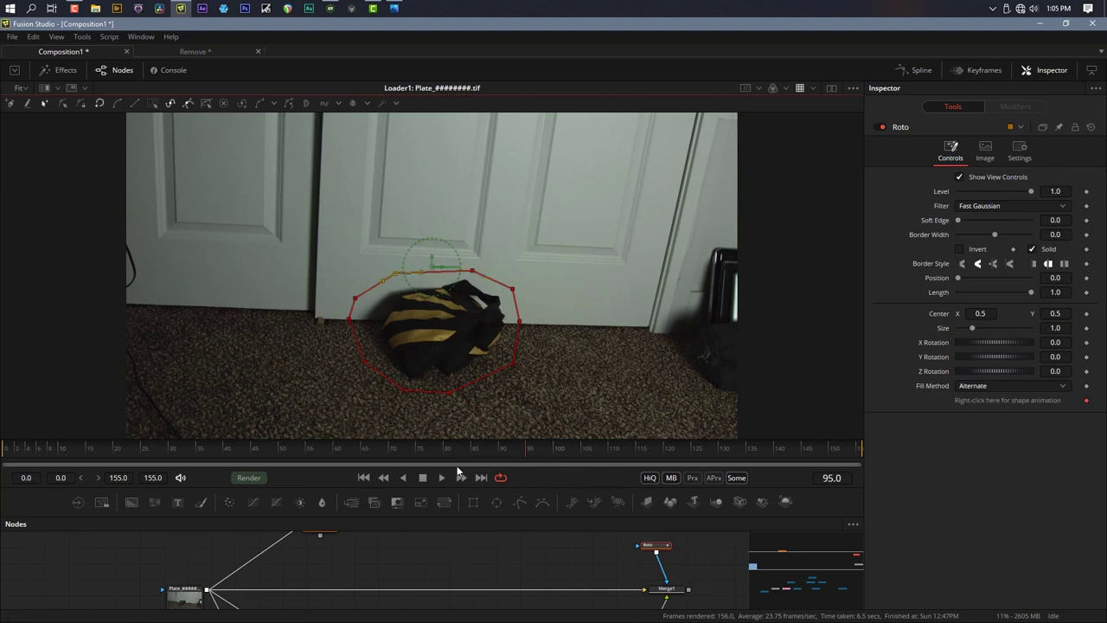
At frame 0, move the whole Roto mask over the bag and adjust its points for a closer loose fit
left_click(364, 478)
left_click_drag(336, 236, 539, 438)
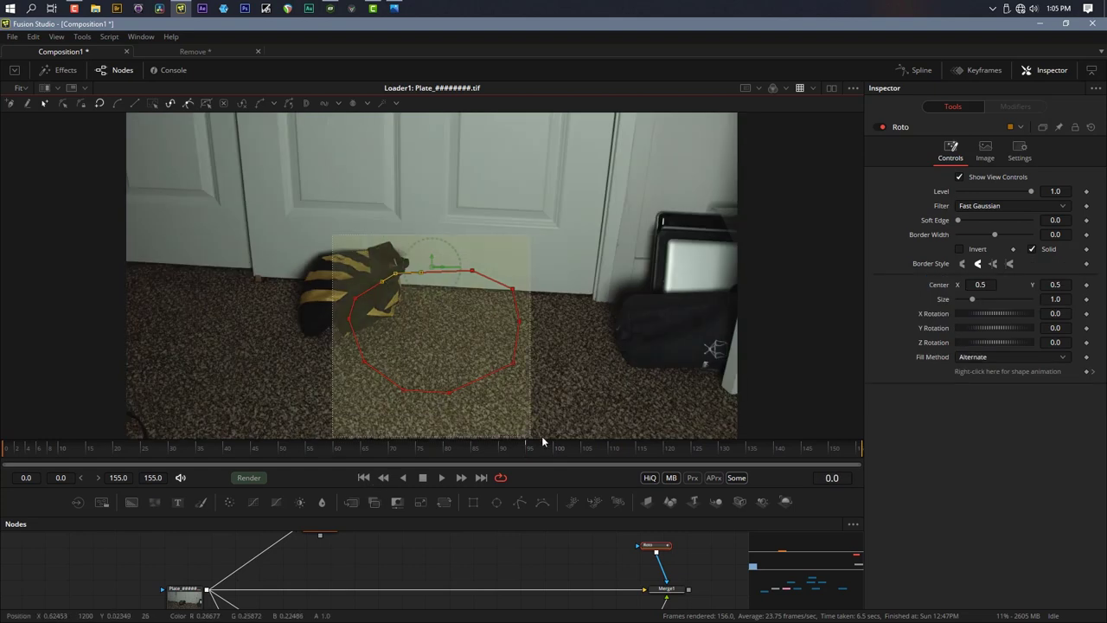
left_click_drag(446, 391, 372, 359)
left_click(373, 361)
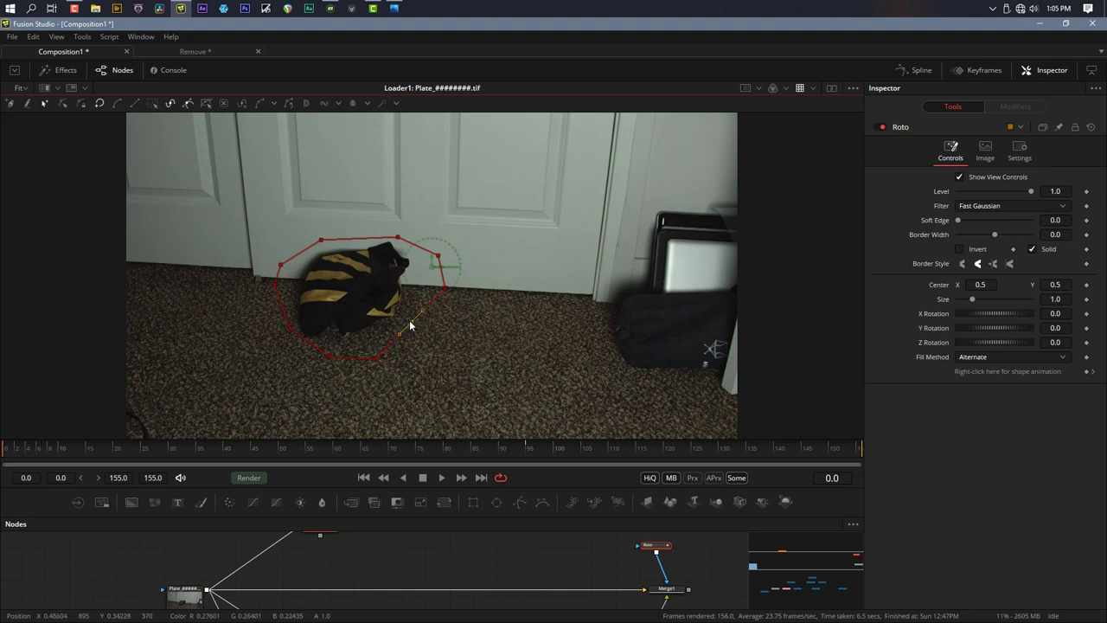
left_click(444, 292)
left_click(397, 236)
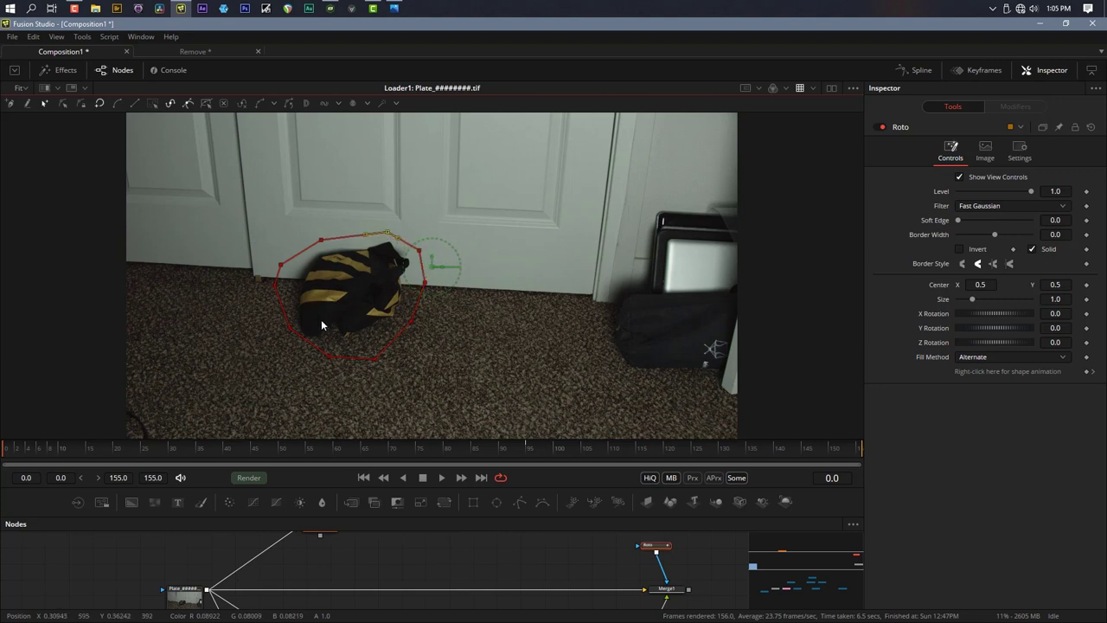
left_click_drag(290, 330, 275, 336)
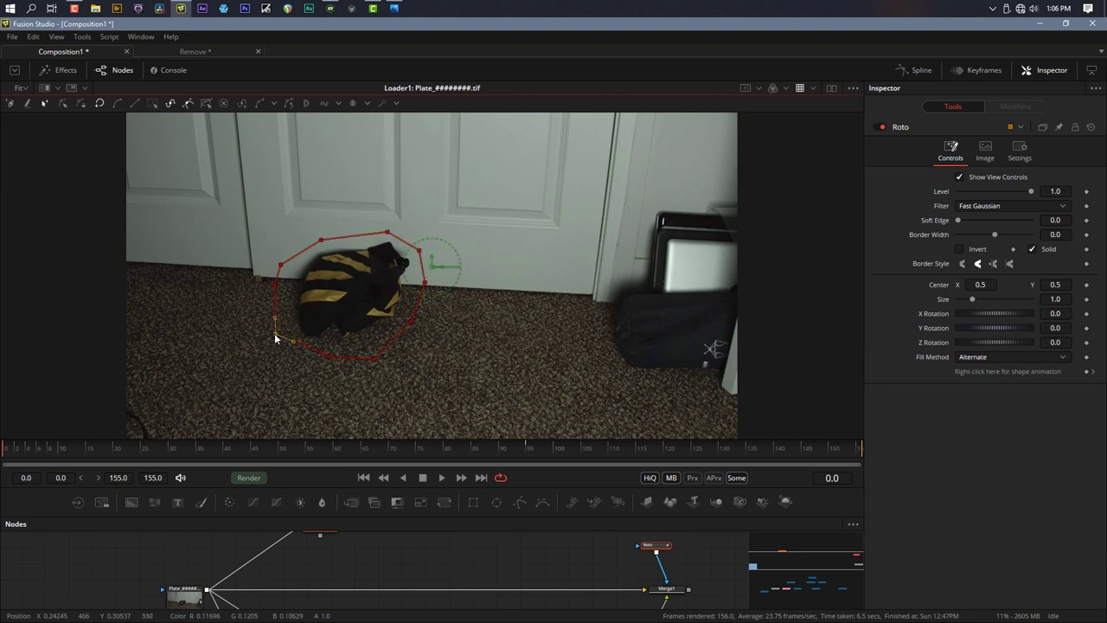
left_click(370, 354)
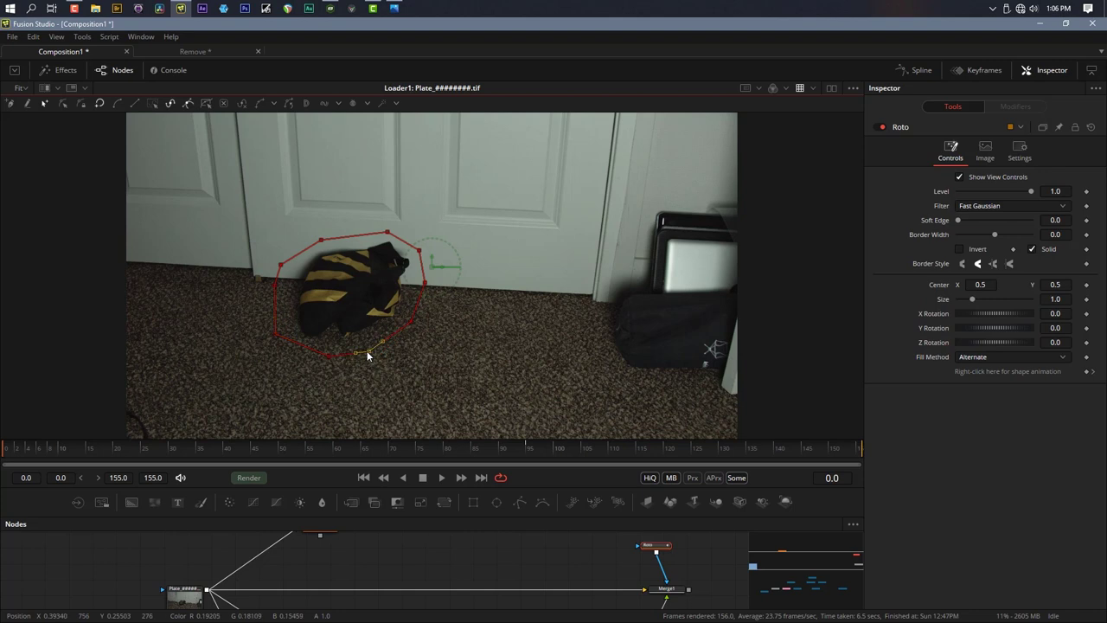
At frame 155, shift the Roto mask slightly up to center it on the bag and adjust its lower-left points
left_click(480, 477)
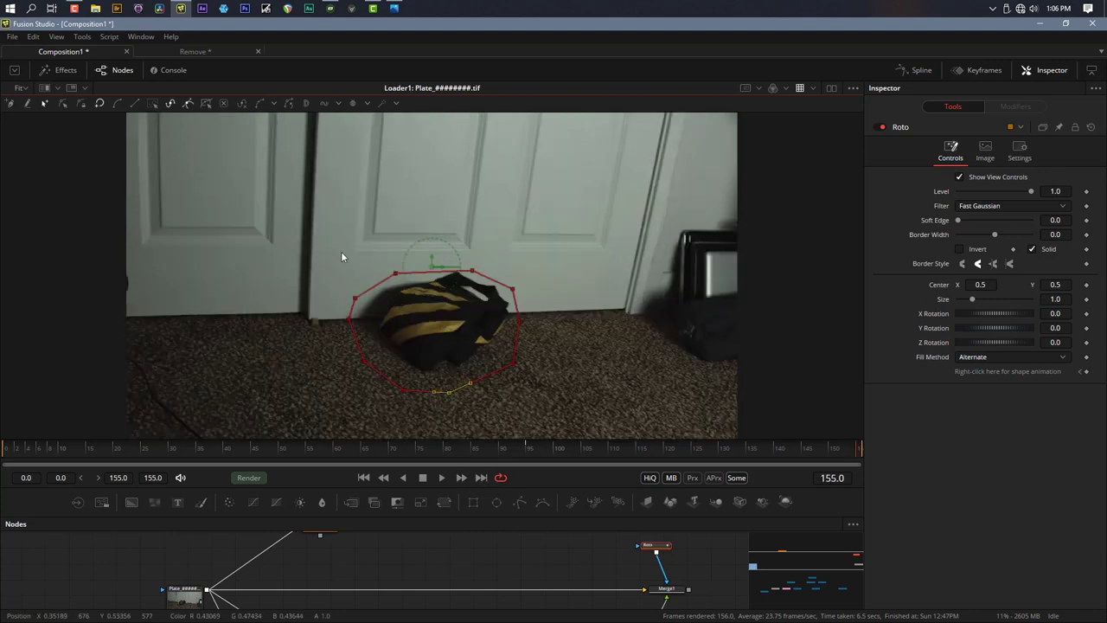
left_click_drag(340, 256, 625, 422)
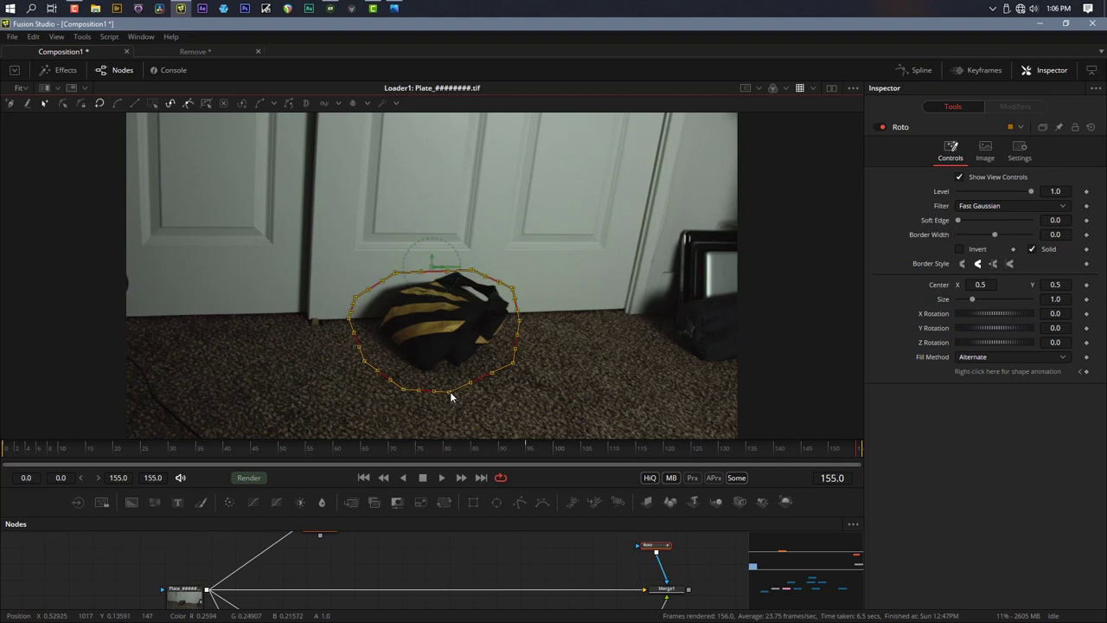
left_click_drag(451, 394, 449, 389)
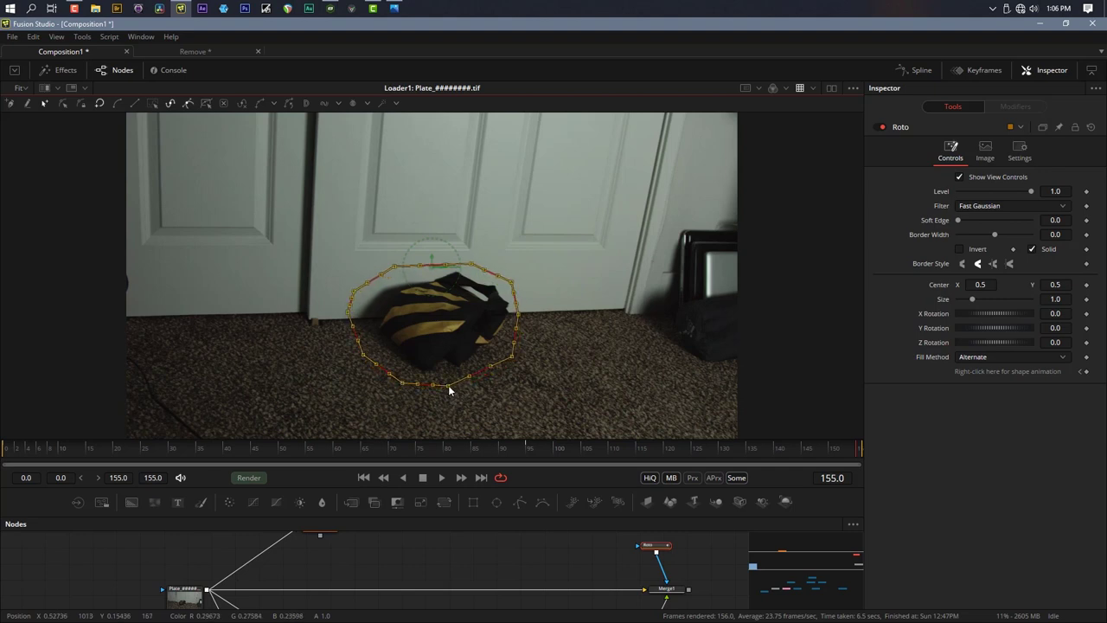
left_click(351, 343)
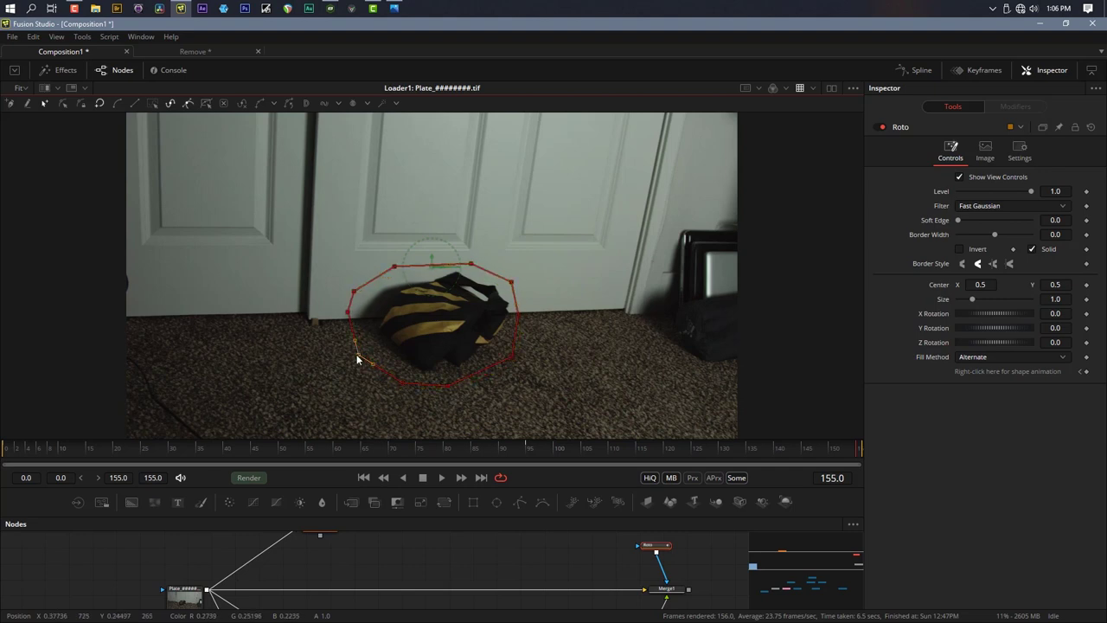
left_click(345, 314)
At frame 45, move the Roto mask up around the bag and pull its right-hand points slightly inward
left_click(252, 450)
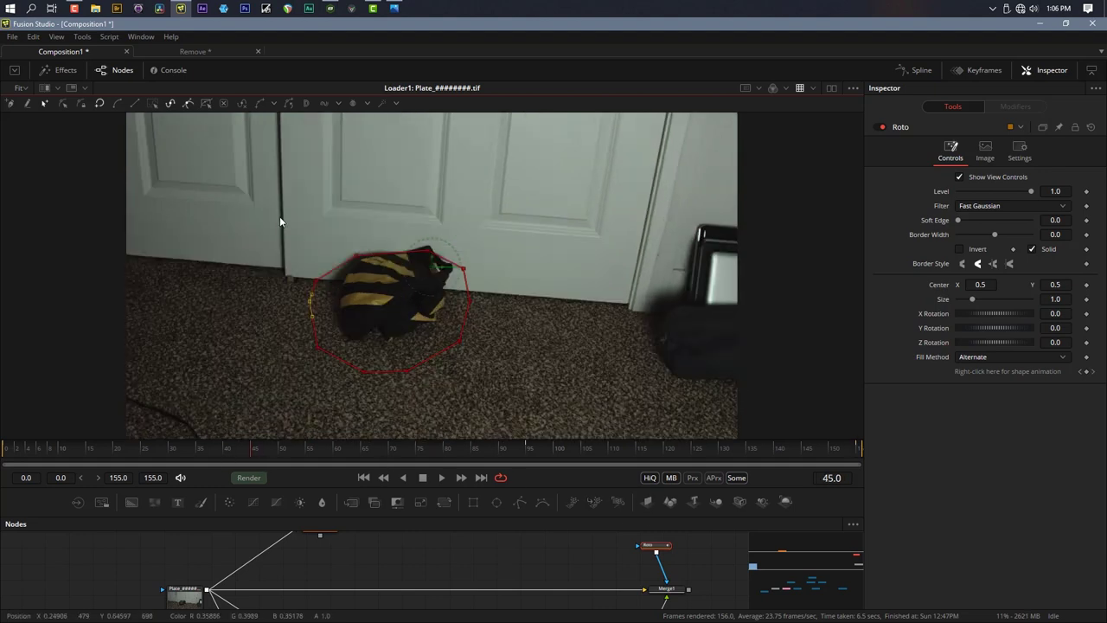
left_click_drag(280, 221, 549, 406)
left_click_drag(364, 374, 371, 357)
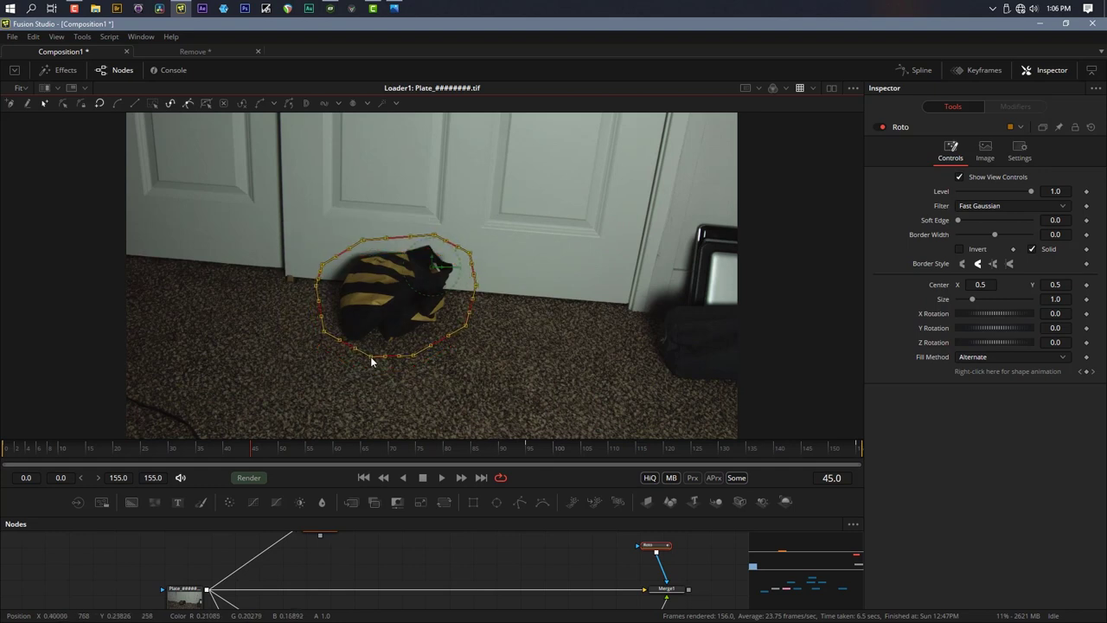
left_click(531, 395)
left_click_drag(476, 291, 470, 292)
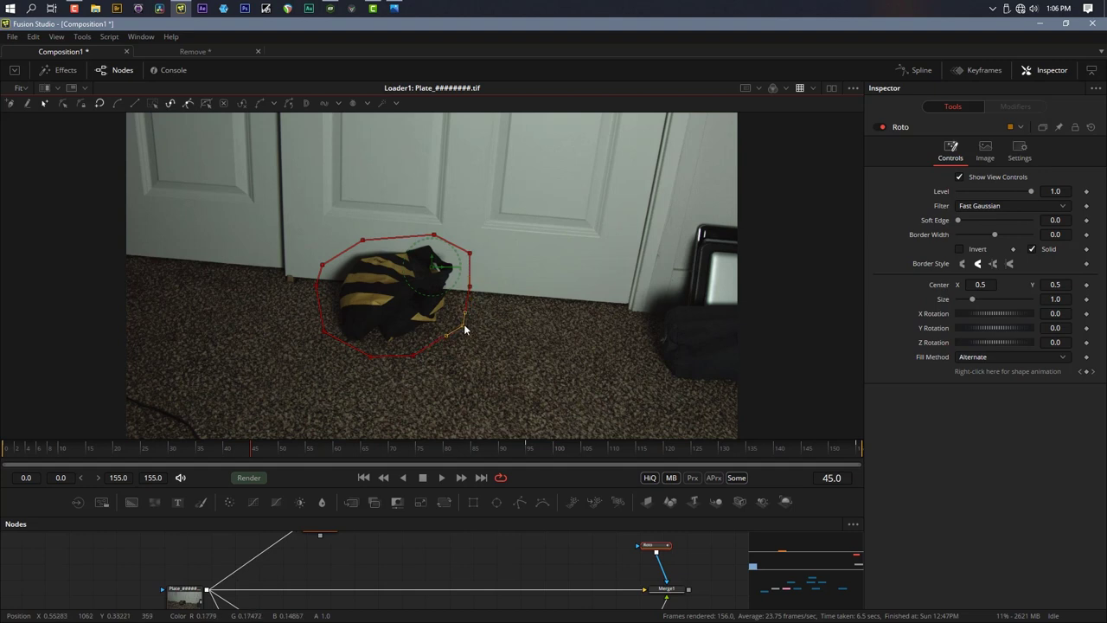
At frame 75, shift all Roto mask points slightly up and right to surround the bag
left_click(418, 447)
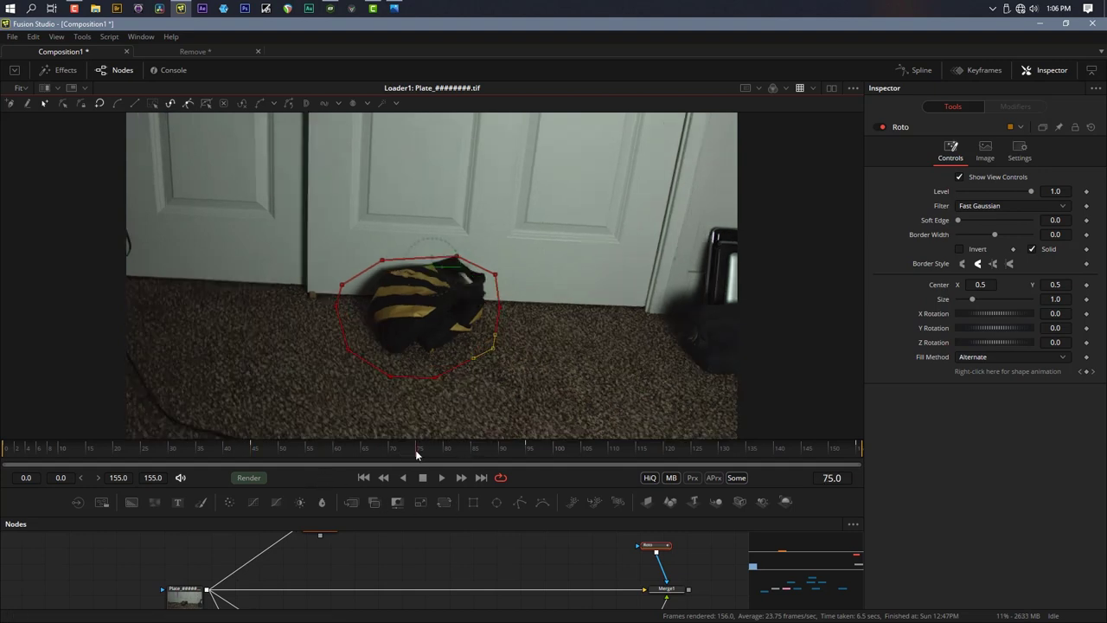
left_click_drag(327, 233, 558, 399)
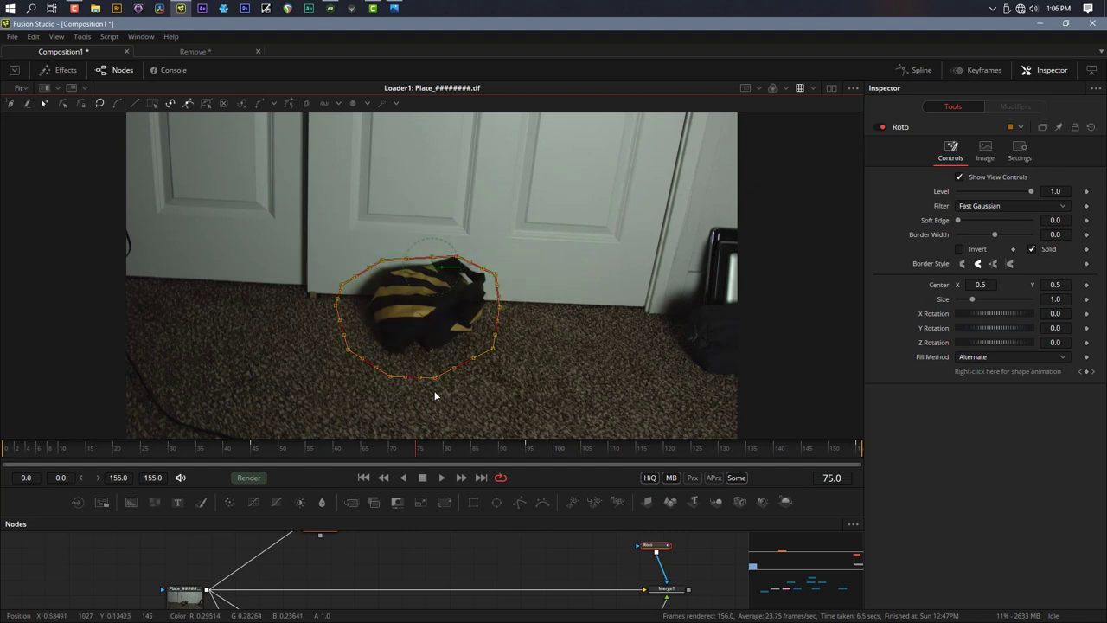
left_click_drag(433, 382, 438, 367)
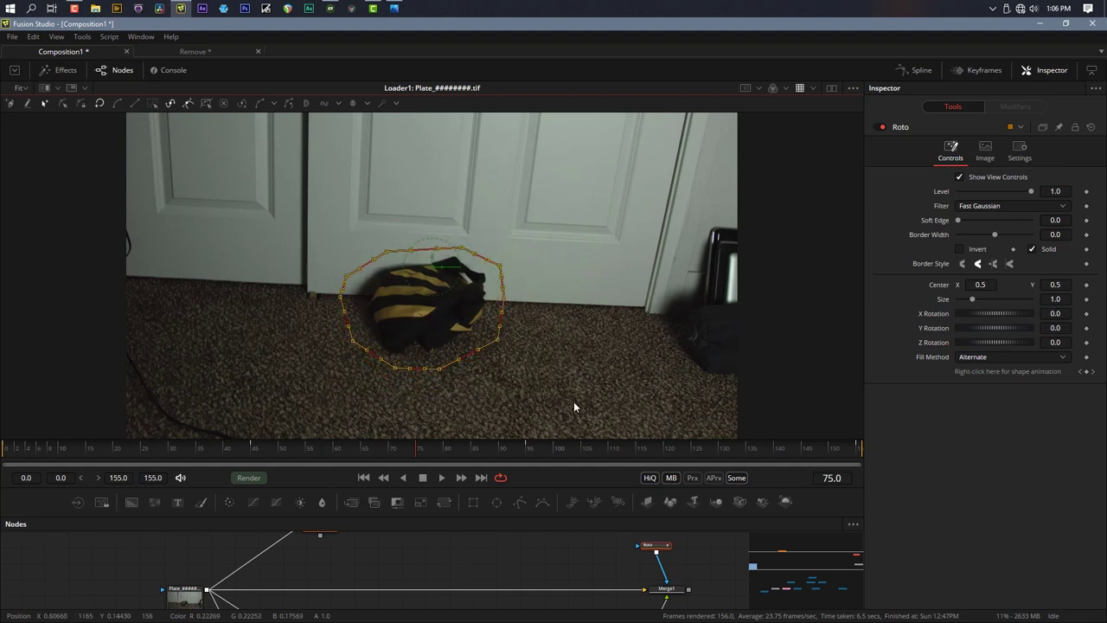
At frame 126, move the entire Roto mask up and right so it encloses the bag
left_click(697, 449)
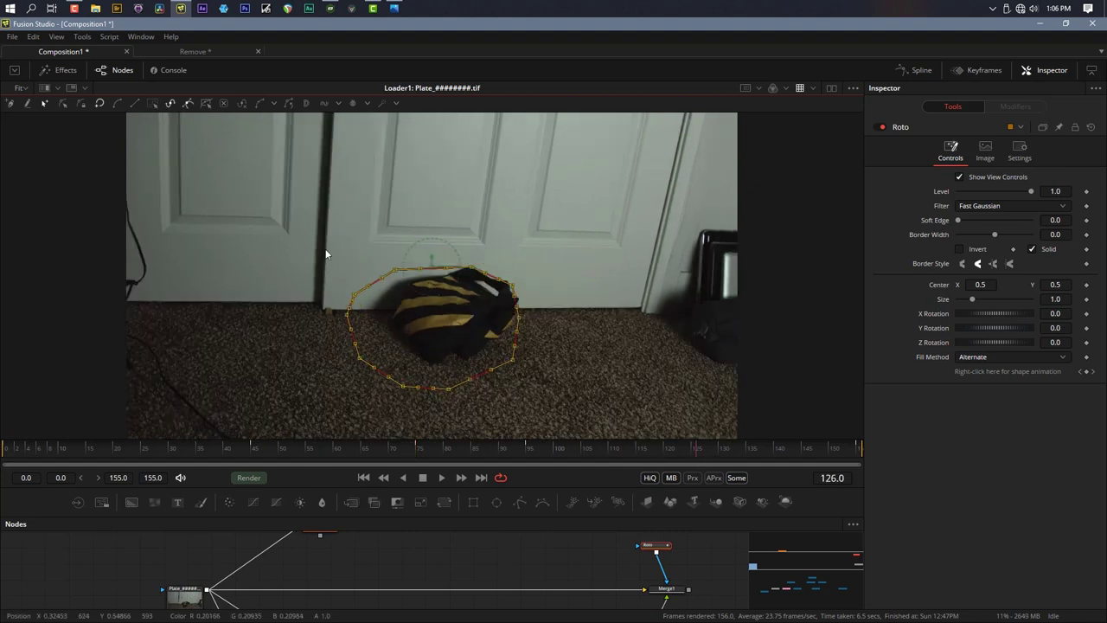
left_click_drag(326, 253, 586, 416)
mouse_move(449, 391)
left_mouse_down()
mouse_move(474, 383)
mouse_move(461, 380)
left_mouse_up()
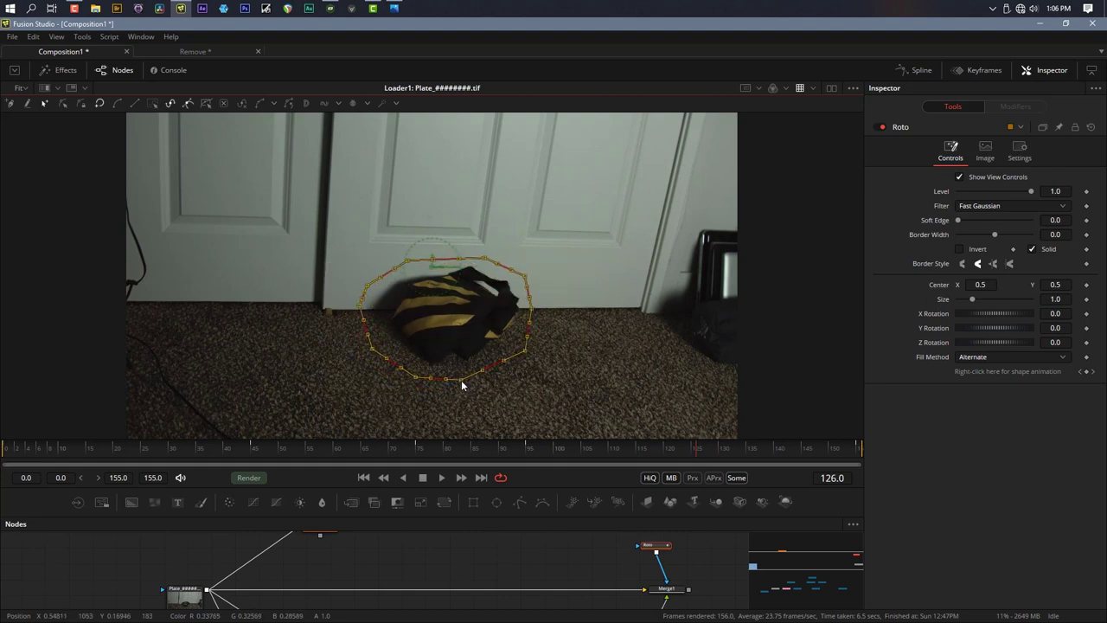
left_click(548, 413)
Check the Roto mask's motion across the timeline and, at frame 112, move the mask left and up over the bag
left_click(111, 450)
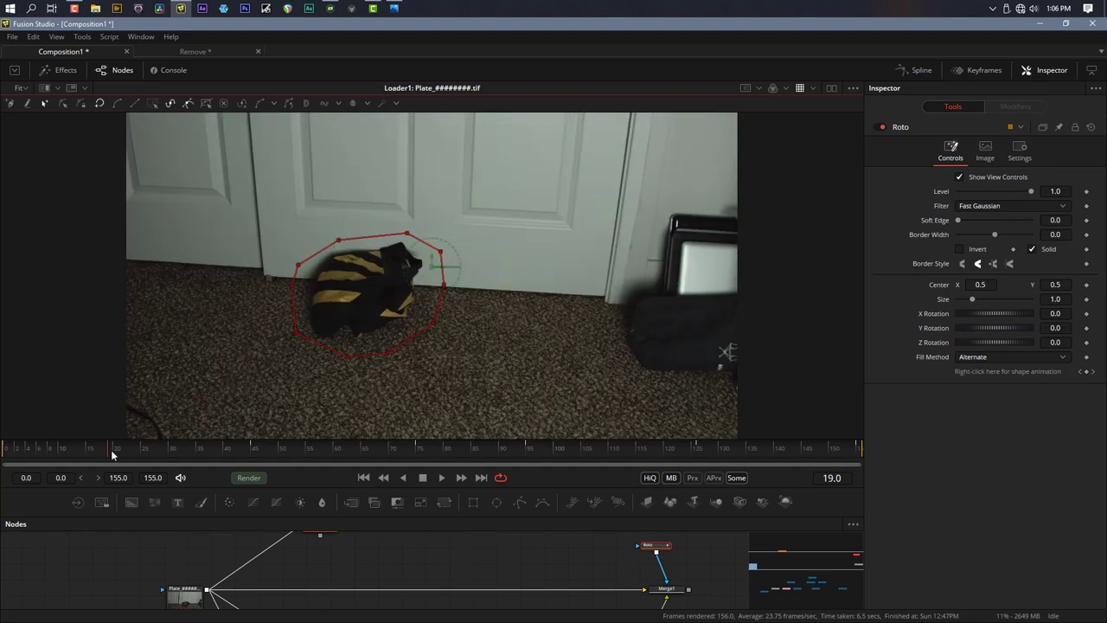
left_click_drag(40, 449, 624, 448)
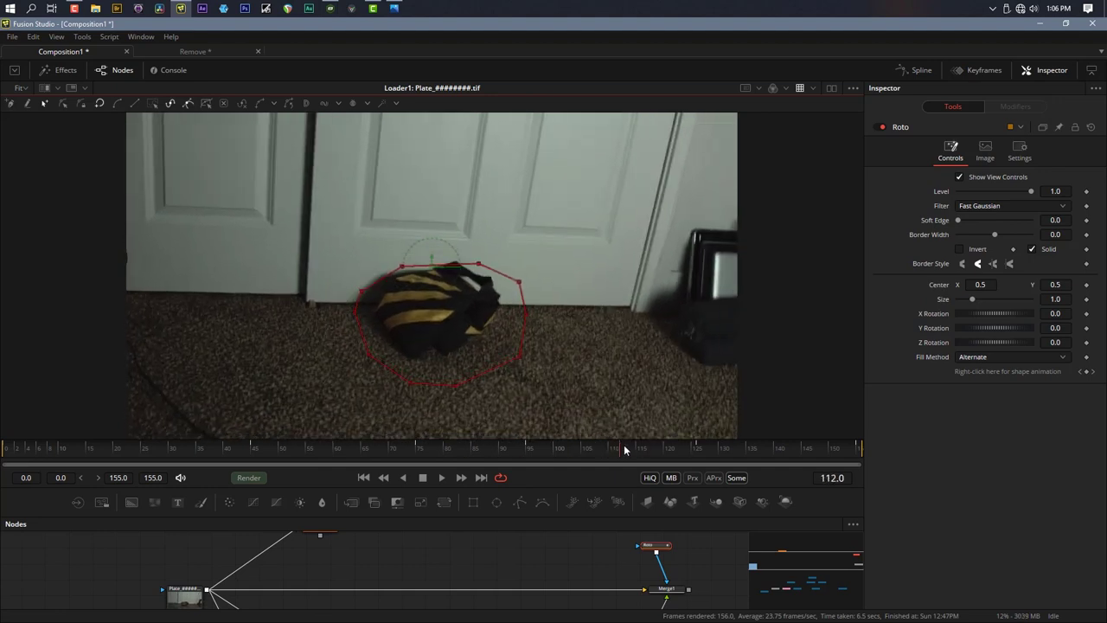
left_click_drag(322, 240, 630, 429)
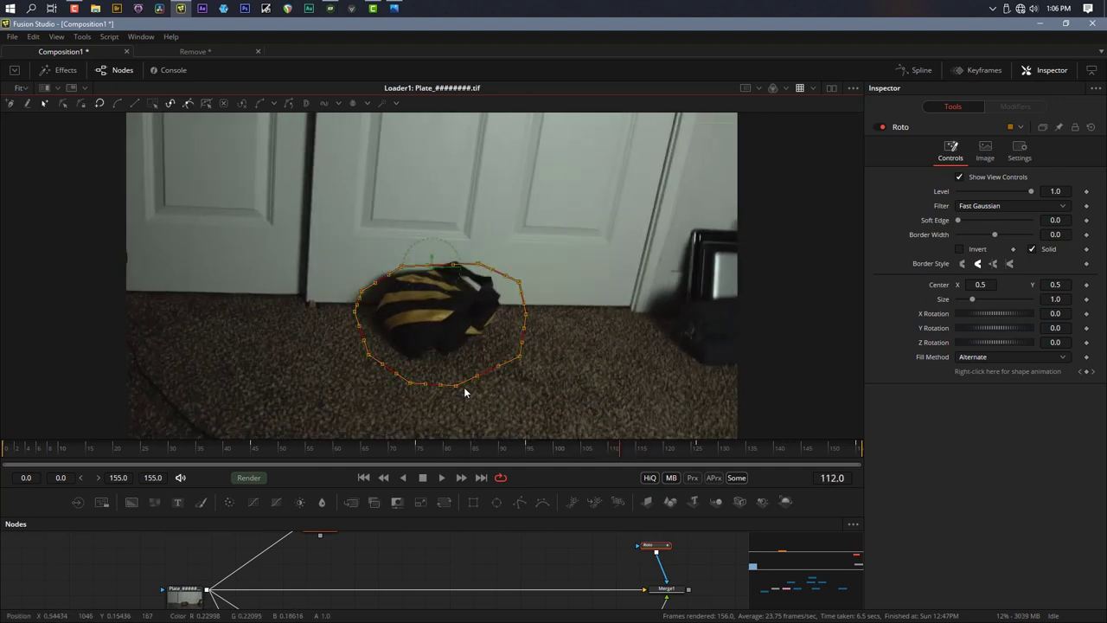
left_click_drag(465, 393, 441, 376)
At frame 104, move the entire Roto mask down and right to enclose the bag
left_click(576, 448)
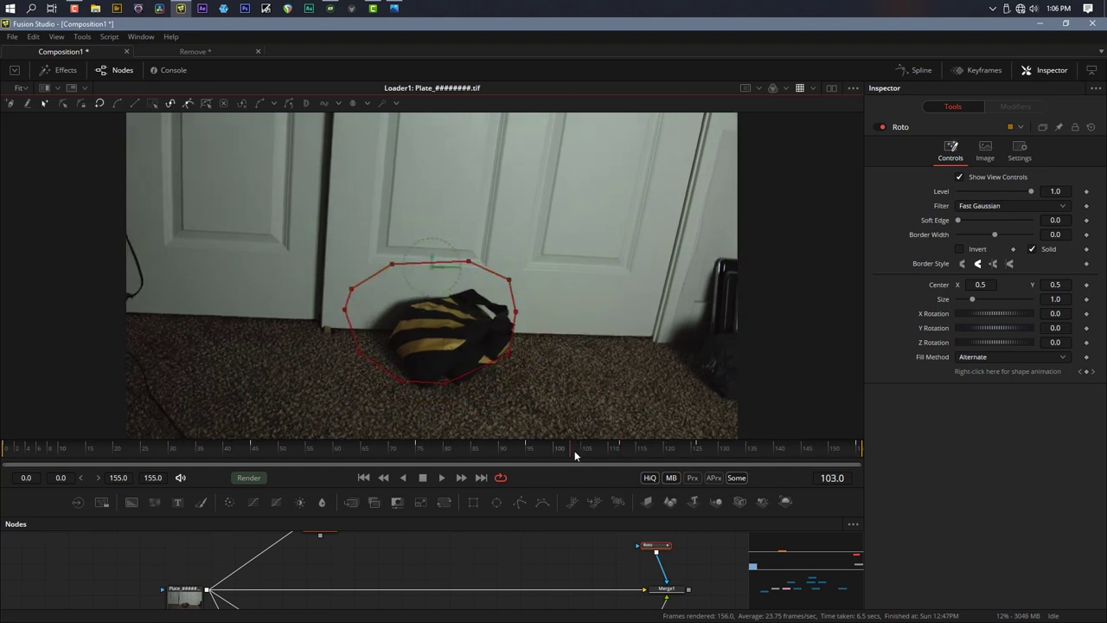
left_click(578, 450)
left_click_drag(296, 240, 611, 405)
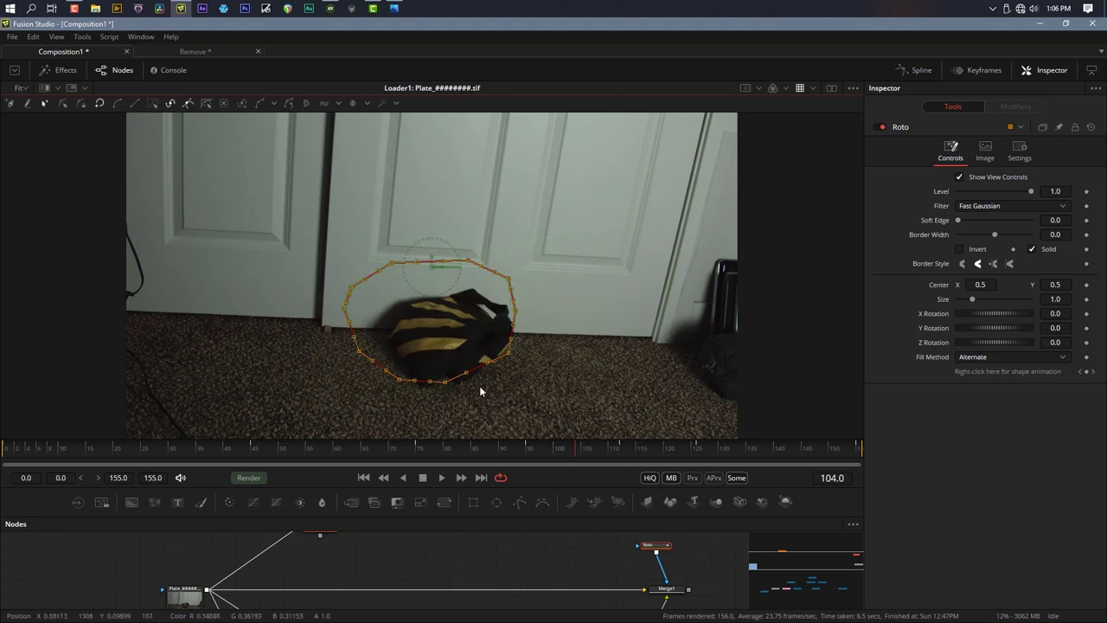
left_click_drag(446, 384, 459, 400)
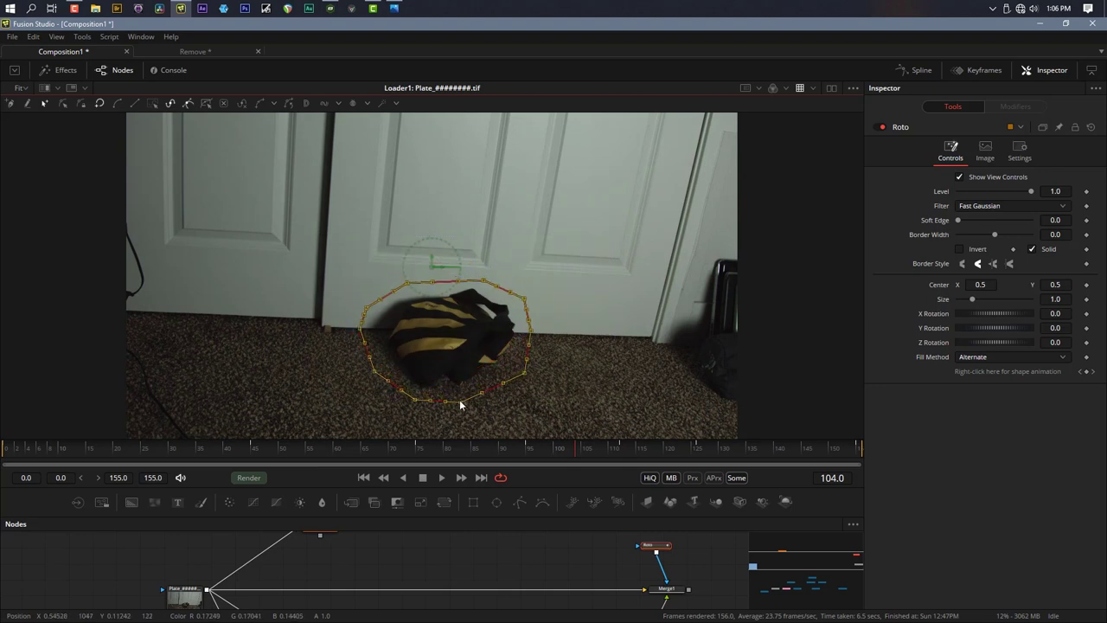
Shift the Roto mask right over the bag at frame 120 and slightly down at frame 141
left_click(664, 448)
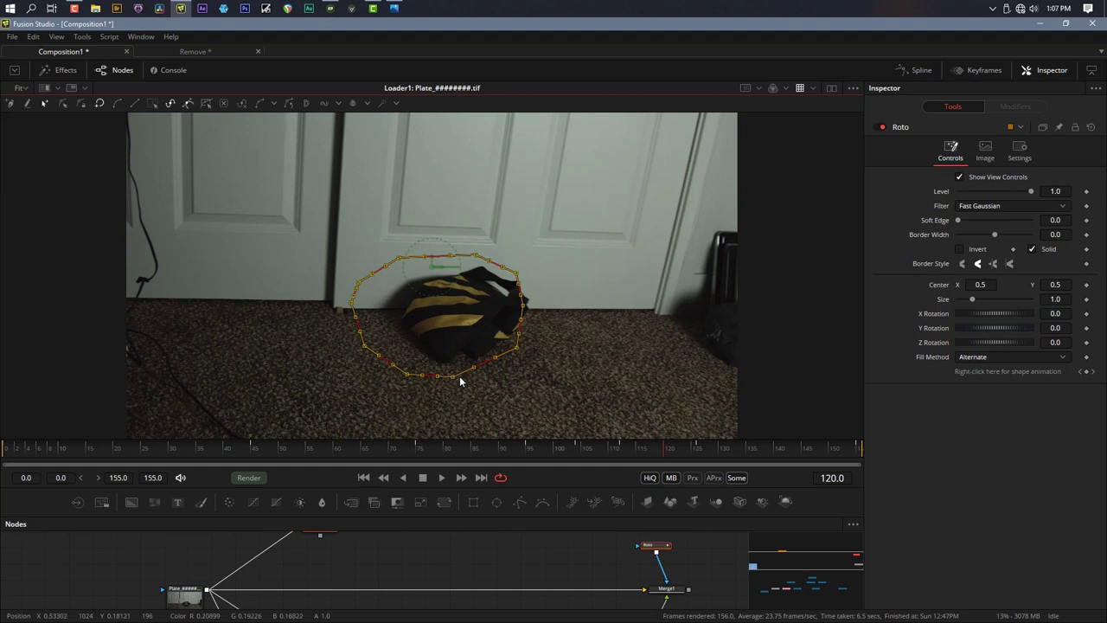
left_click_drag(460, 382, 475, 377)
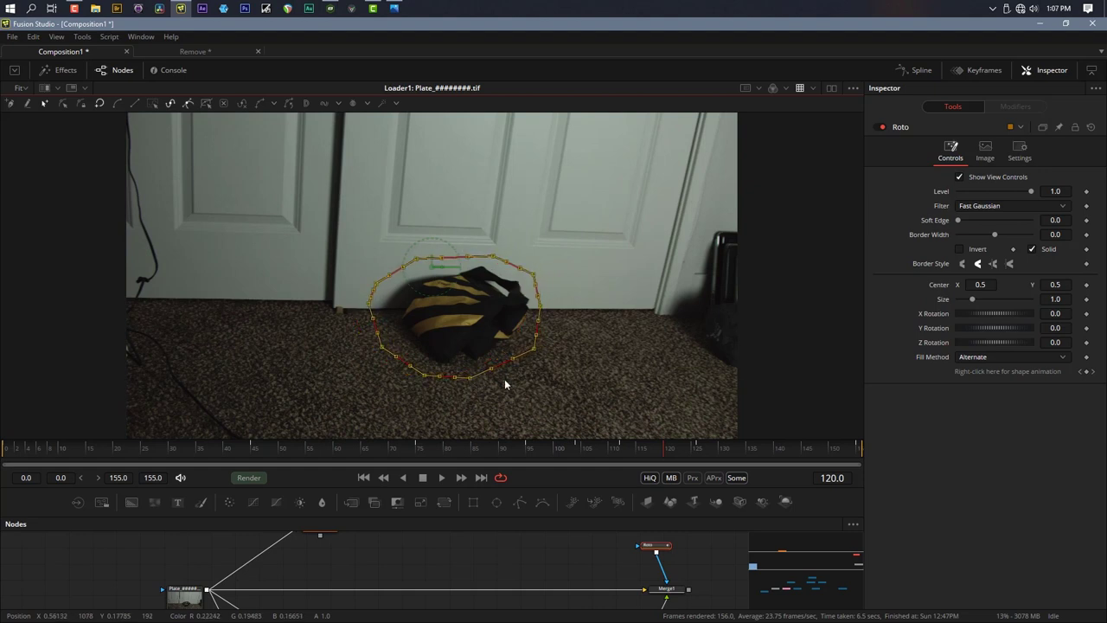
left_click(782, 449)
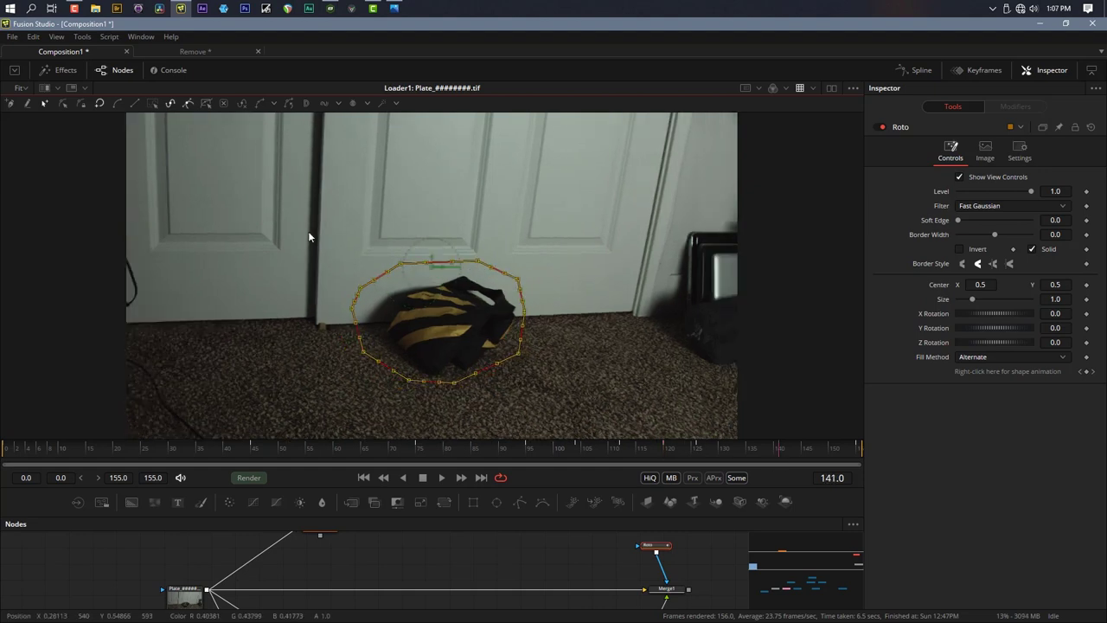
left_click_drag(454, 384, 455, 389)
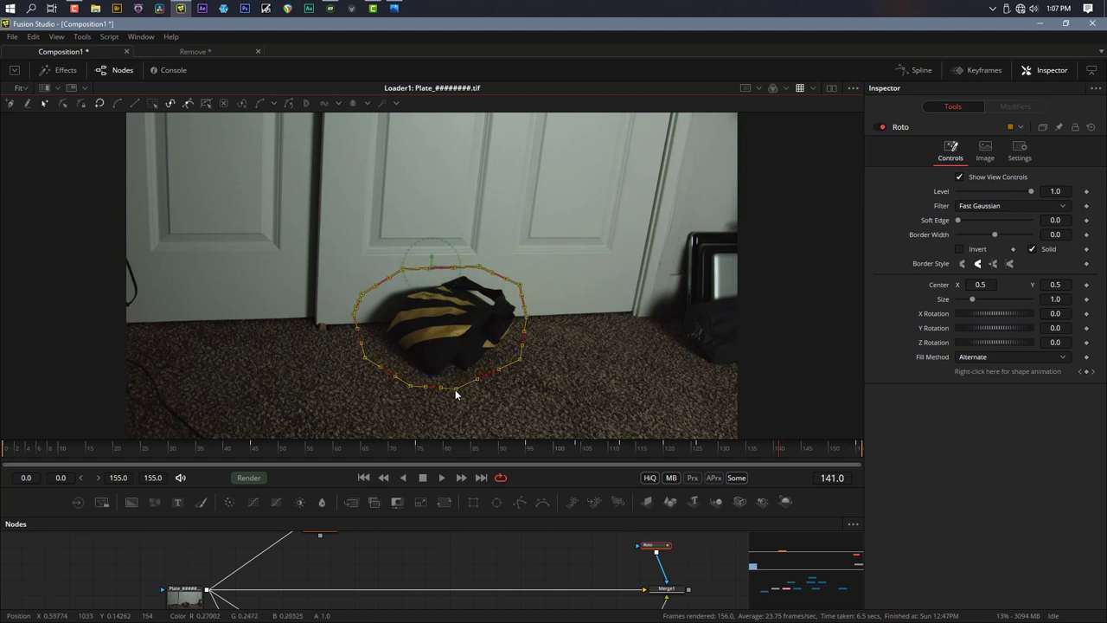
left_click(516, 402)
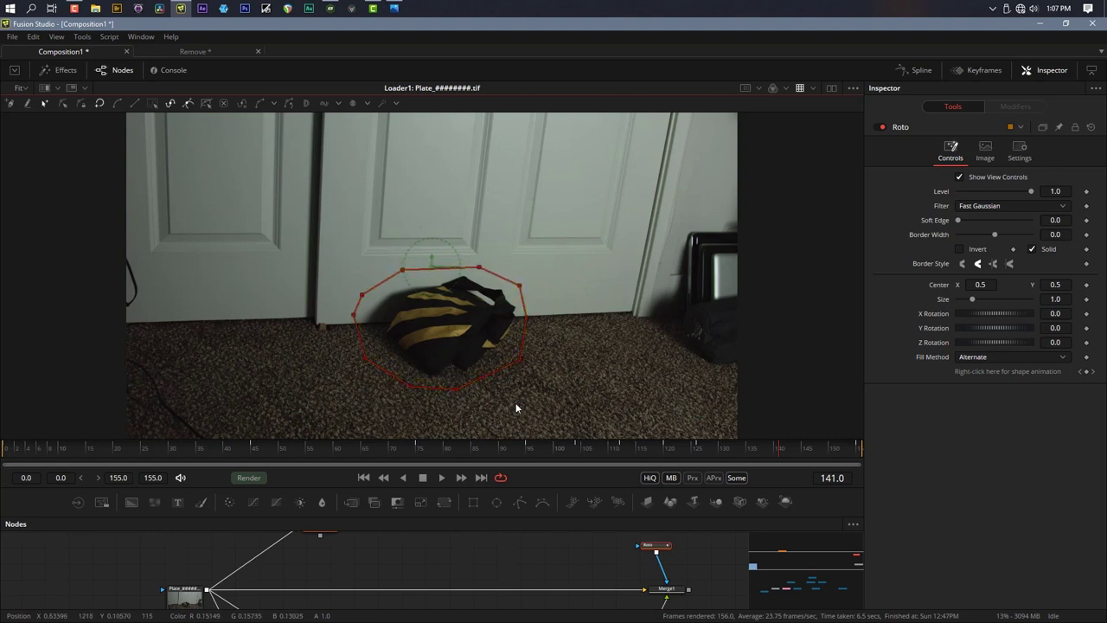
At frame 149, nudge the Roto mask right around the bag and check its tracking back through the timeline
left_click(826, 450)
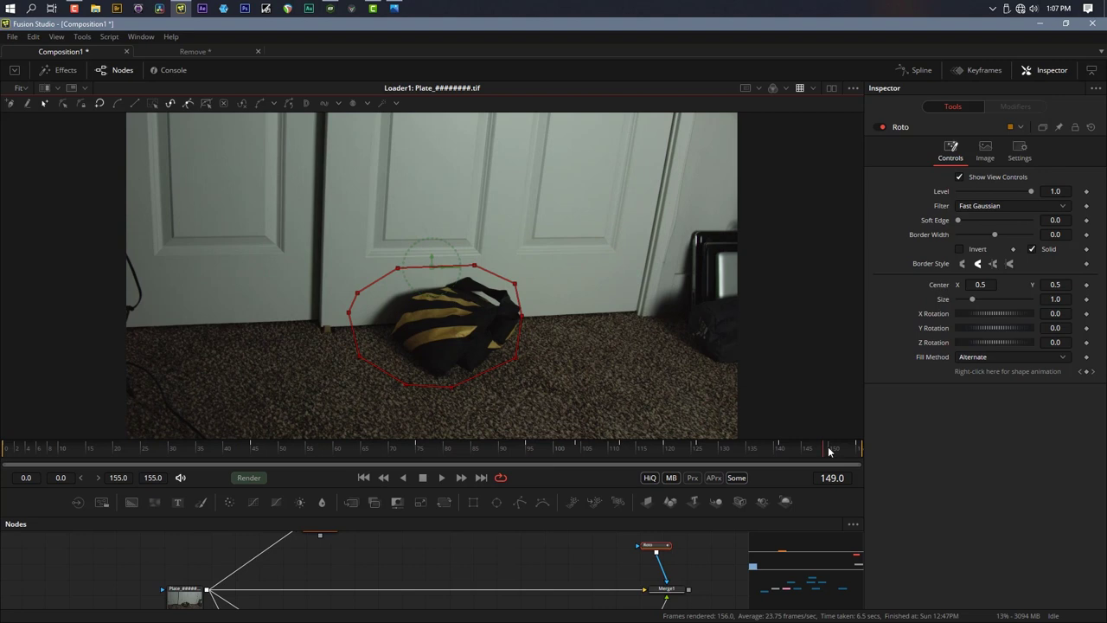
left_click_drag(319, 235, 592, 441)
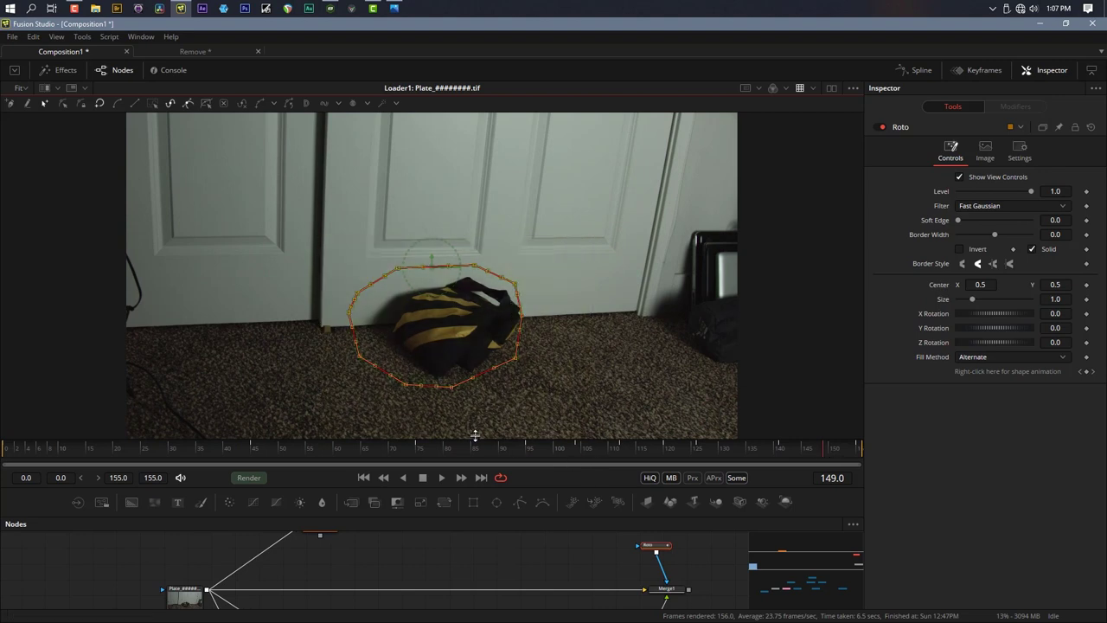
left_click_drag(451, 388, 460, 391)
left_click(523, 403)
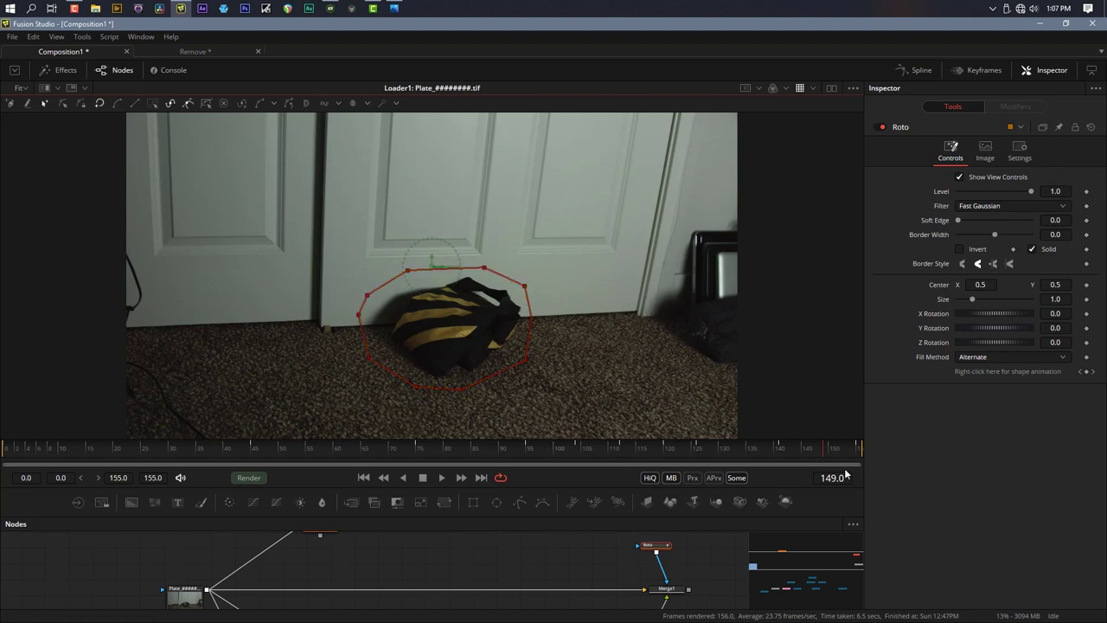
left_click_drag(802, 450, 119, 443)
View the Merge1 composite, play it from the first frame to review the bag removal, and enlarge the node graph
left_click(683, 594)
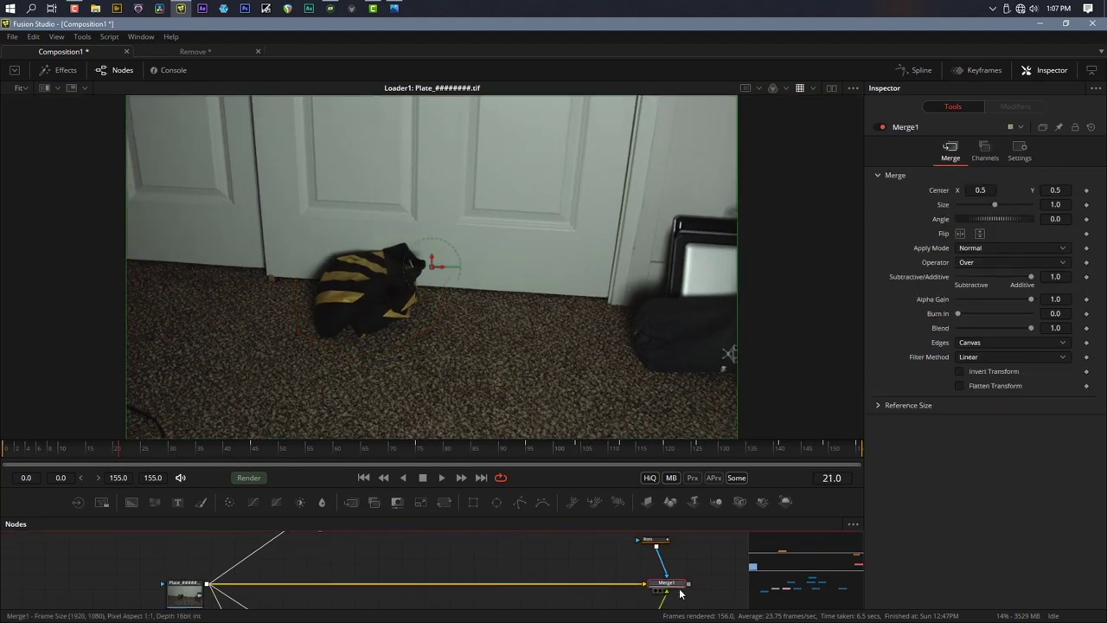
left_click(364, 478)
left_click(443, 478)
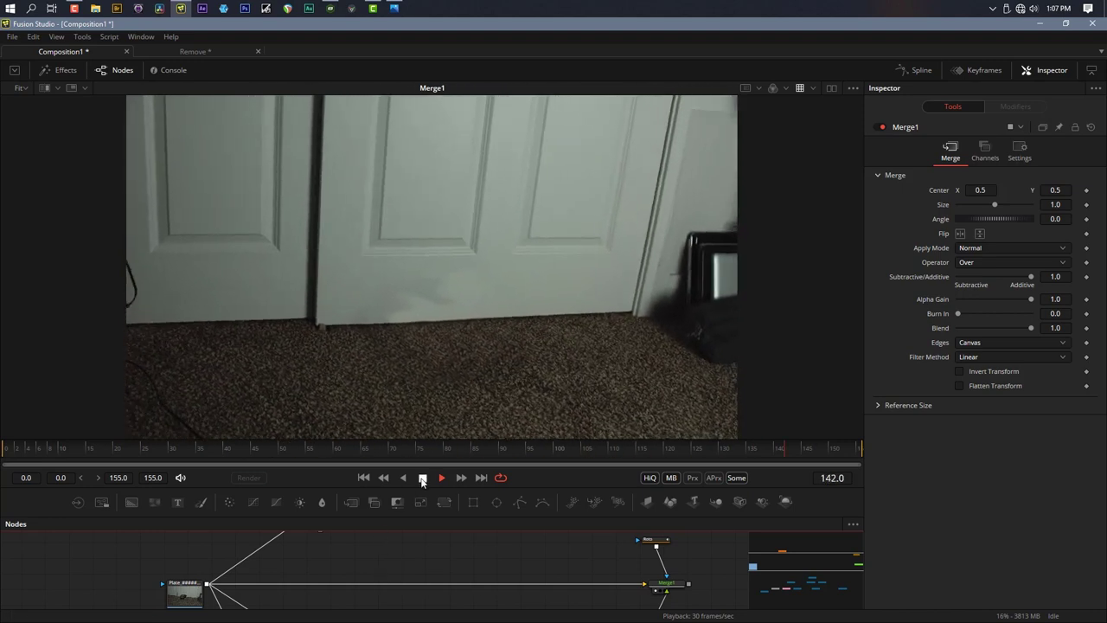
left_click(422, 479)
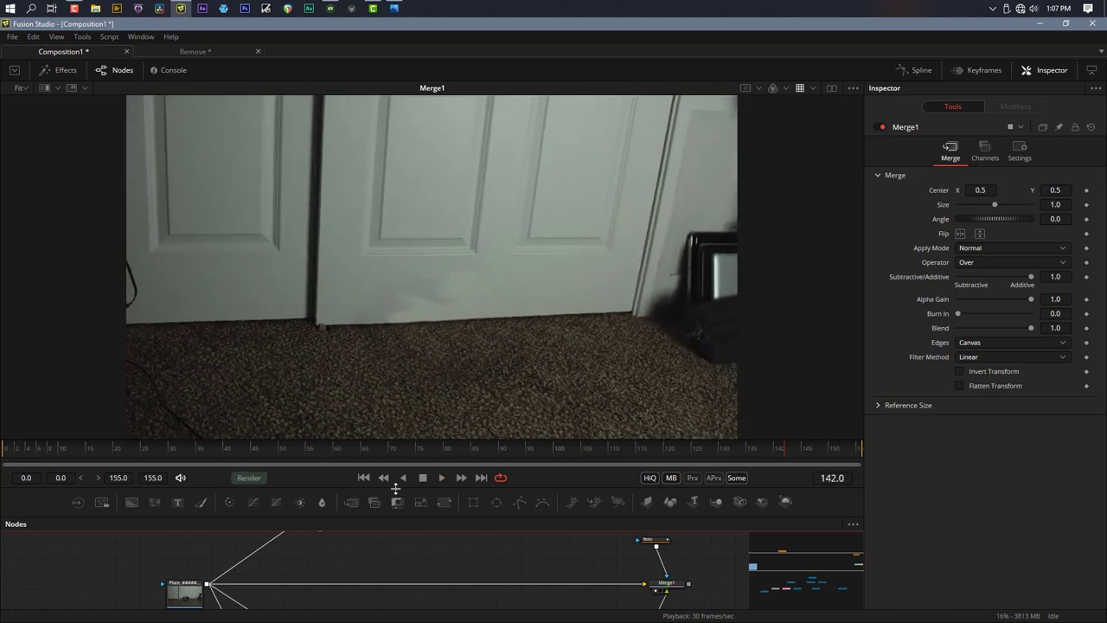
left_click_drag(390, 489, 362, 321)
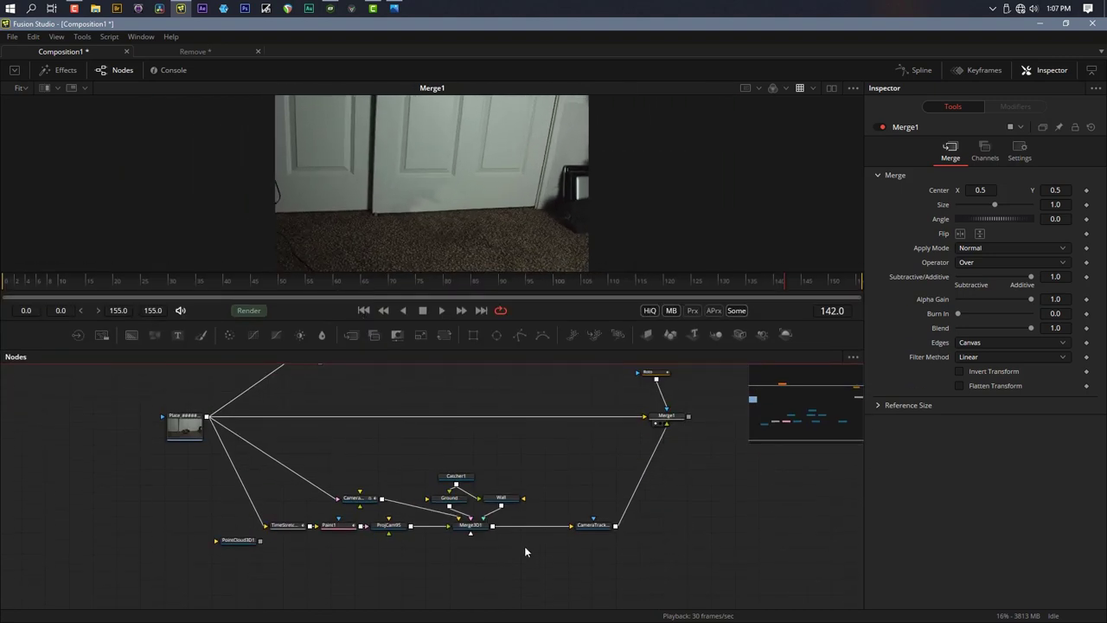
View the Merge3D1 scene and slide the Wall plane along its depth axis to about Z -0.542
left_click(470, 525)
key("1")
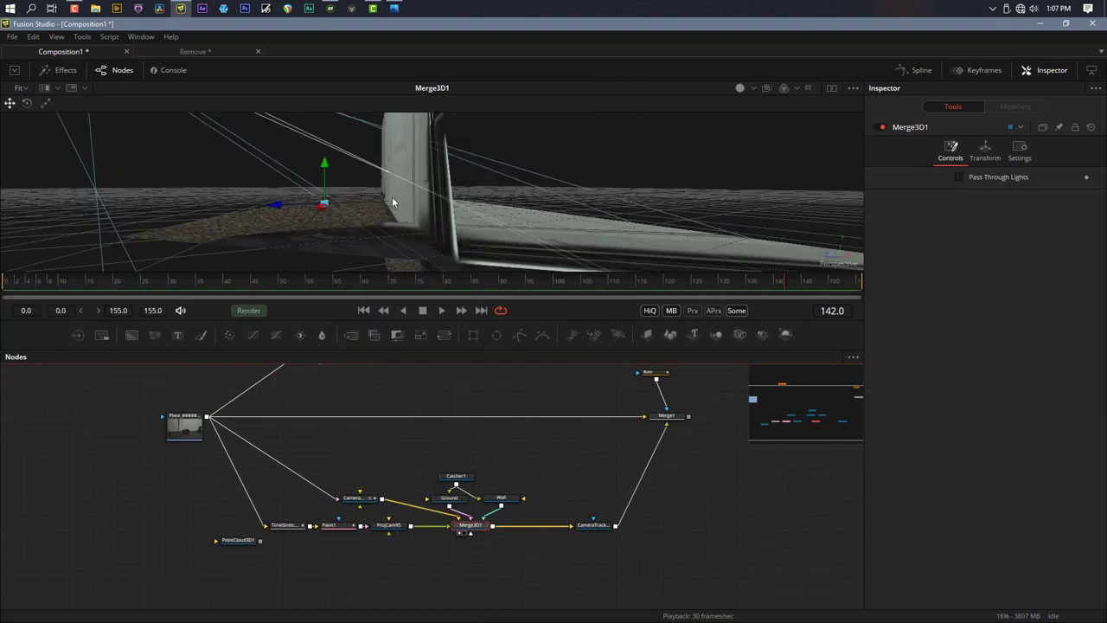
left_click(500, 499)
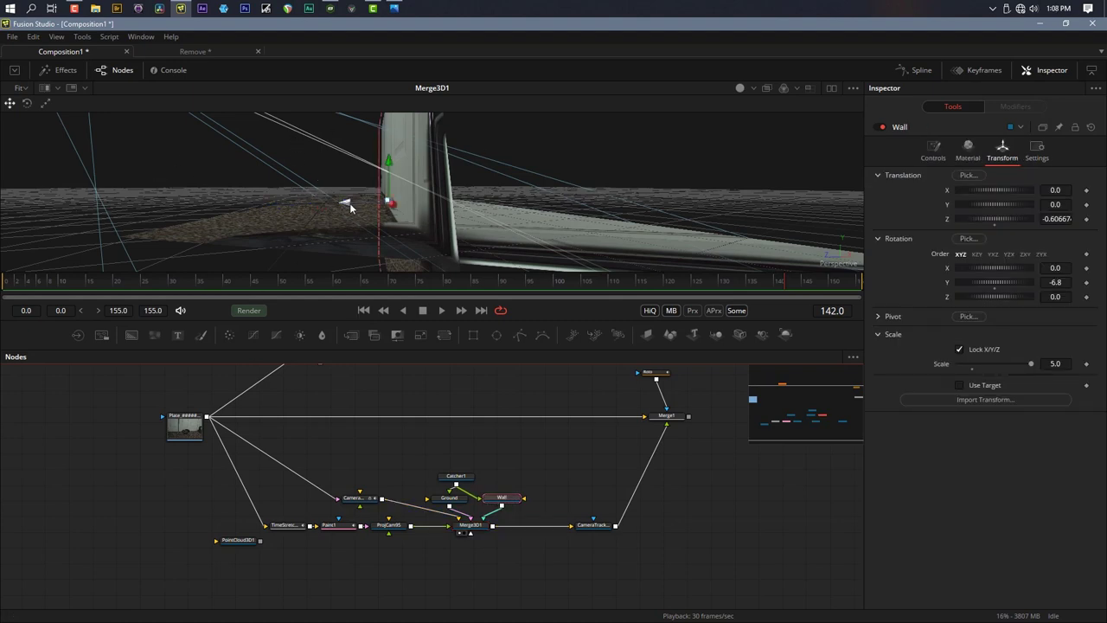
left_click_drag(348, 202, 303, 199)
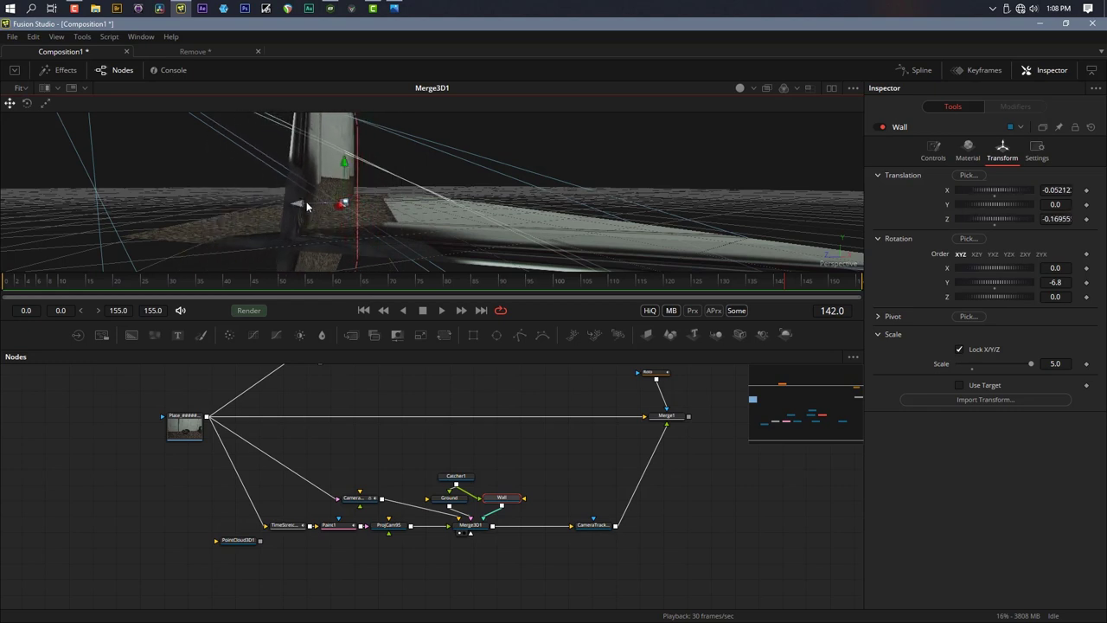
mouse_move(383, 218)
left_mouse_down()
mouse_move(329, 212)
mouse_move(335, 198)
mouse_move(393, 197)
mouse_move(351, 206)
mouse_move(365, 206)
left_mouse_up()
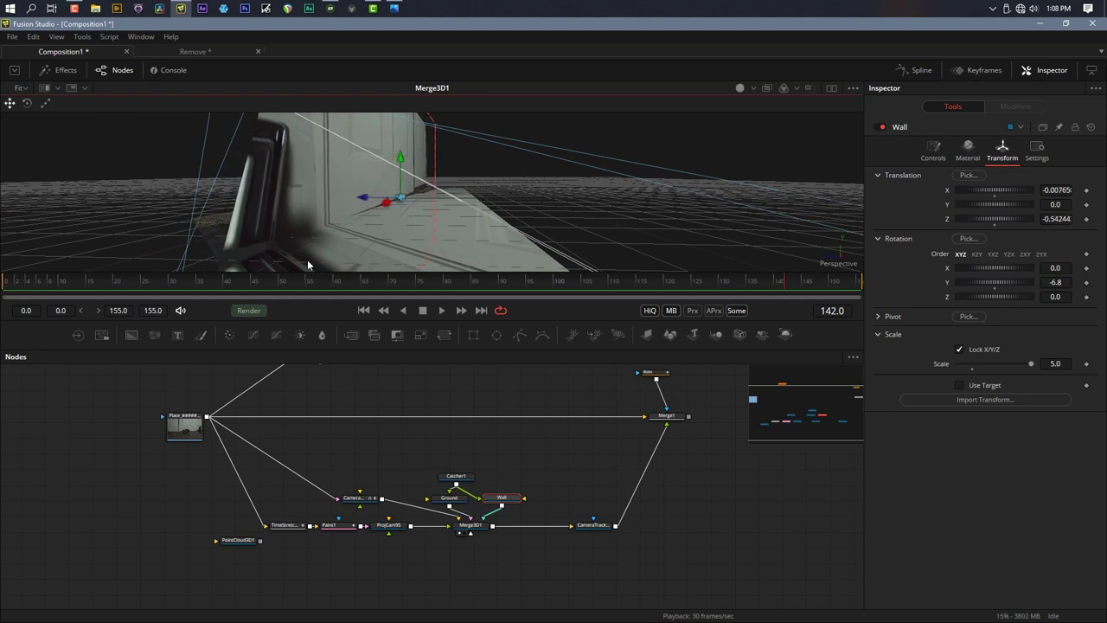
left_click_drag(307, 259, 356, 284)
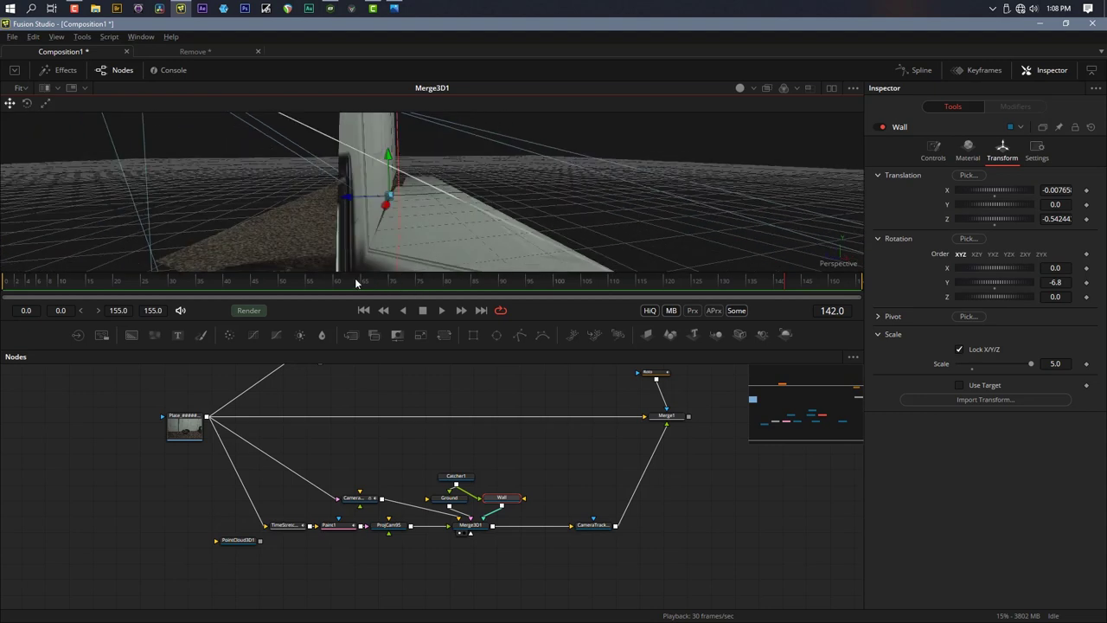
Rotate the Wall plane to Y -7.9 and shift it along its depth axis to about Z -0.571
scroll(1056, 282, "down", 2)
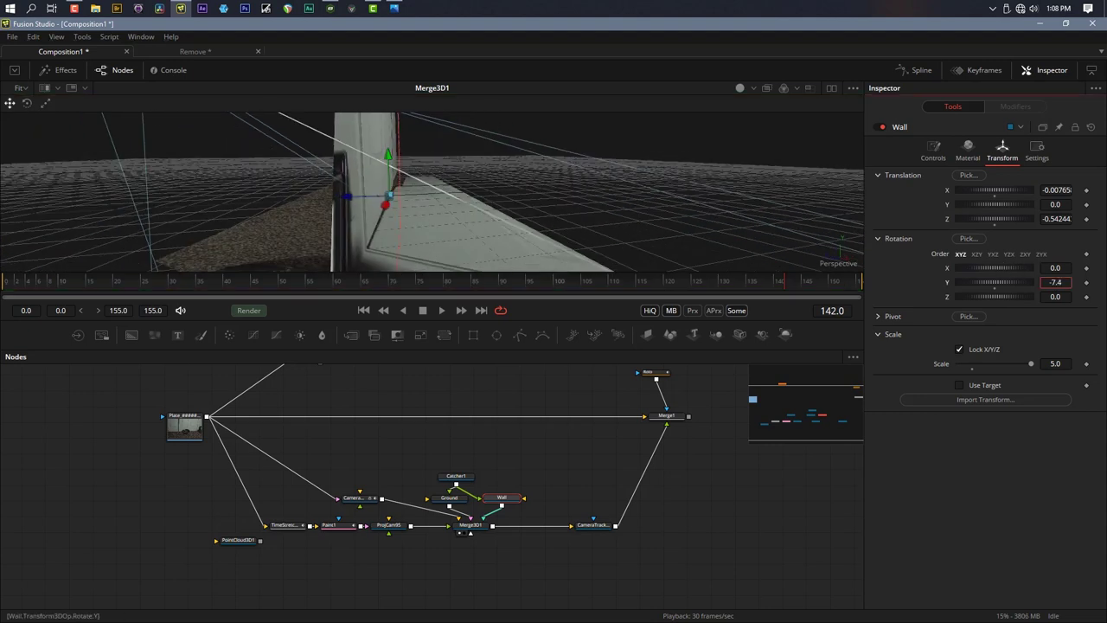
scroll(1055, 282, "down", 1)
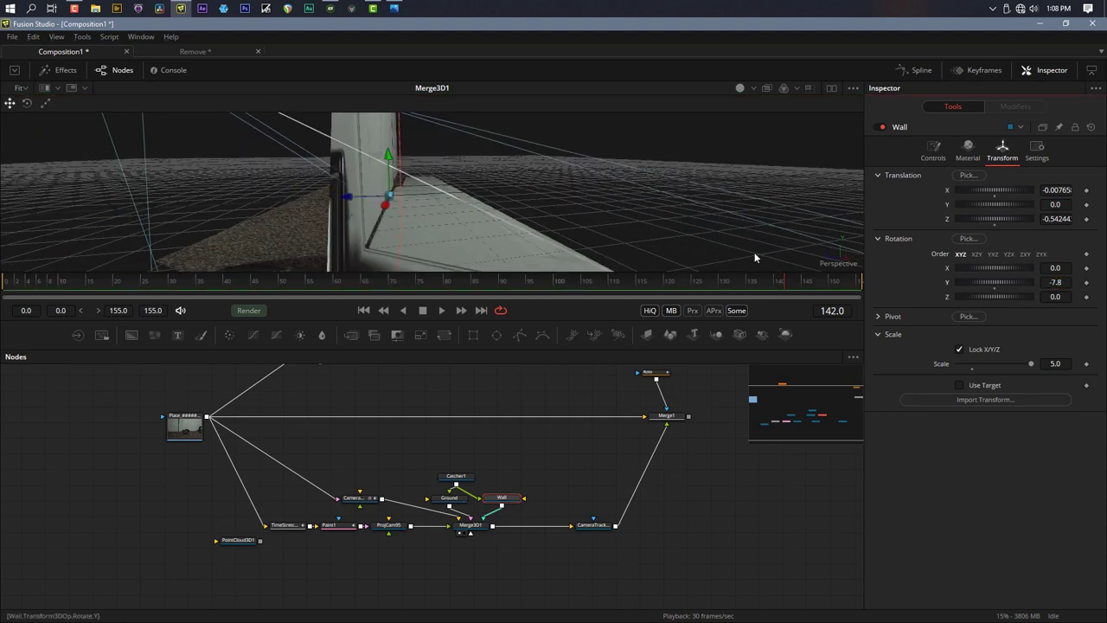
left_click_drag(347, 200, 348, 200)
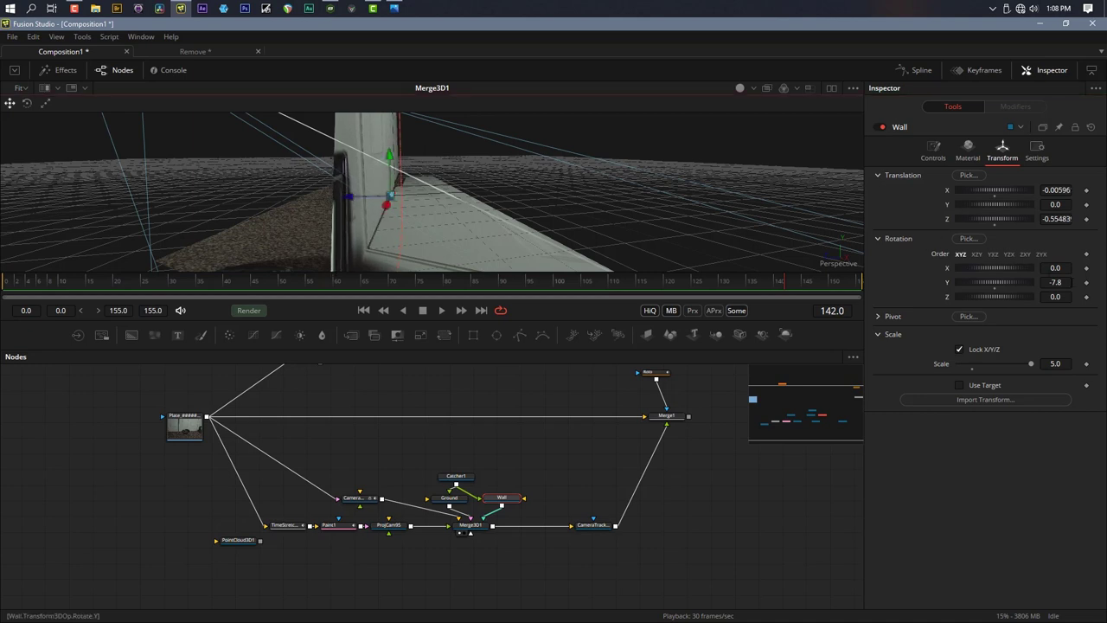
scroll(1055, 282, "down", 1)
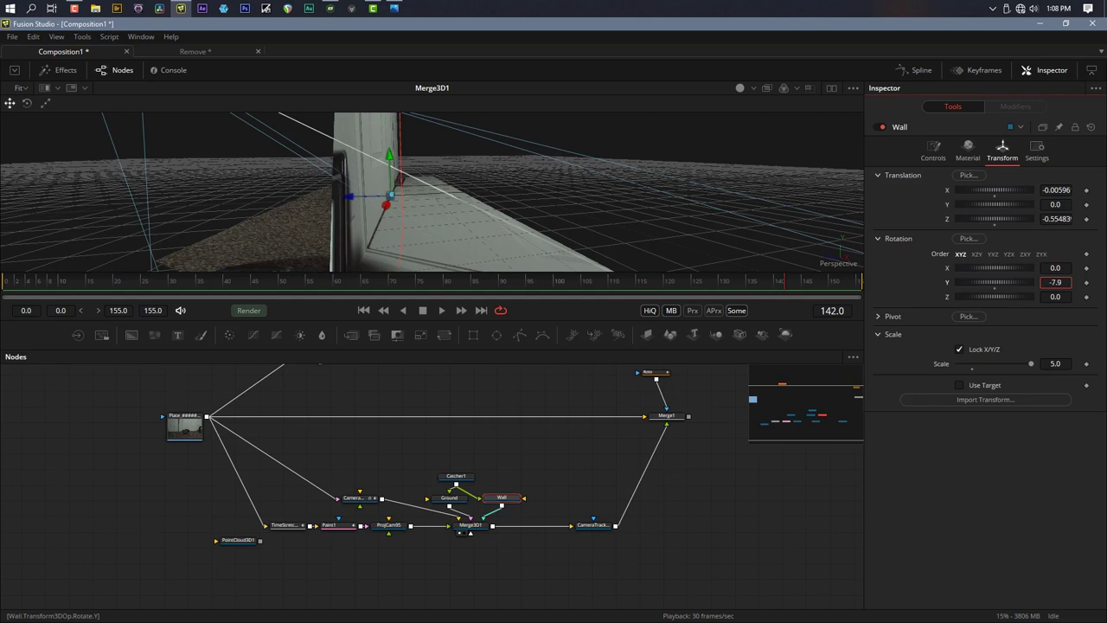
left_click_drag(290, 245, 332, 205)
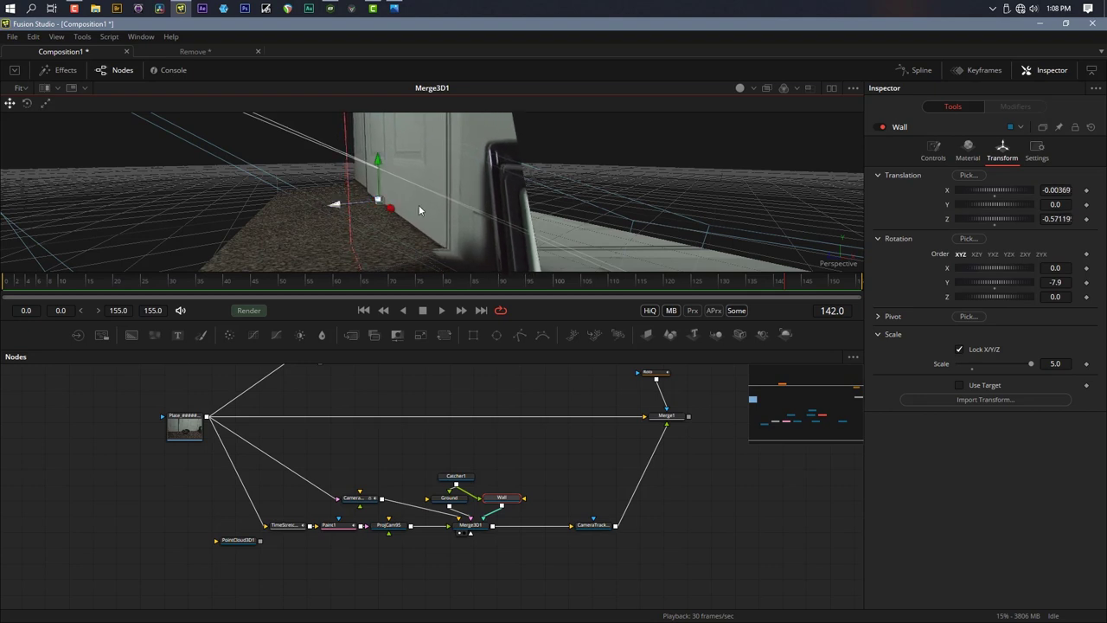
Nudge the Wall plane to about Z -0.564 where it meets the carpet, and return to viewing the Merge1 composite
left_click_drag(418, 184, 494, 115)
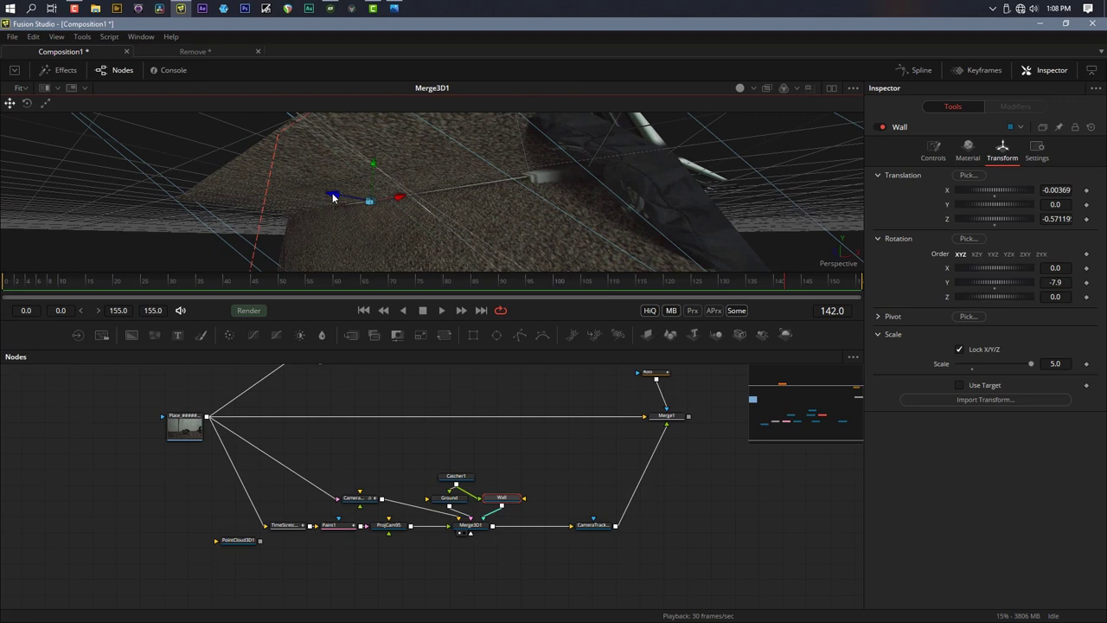
left_click_drag(334, 197, 333, 196)
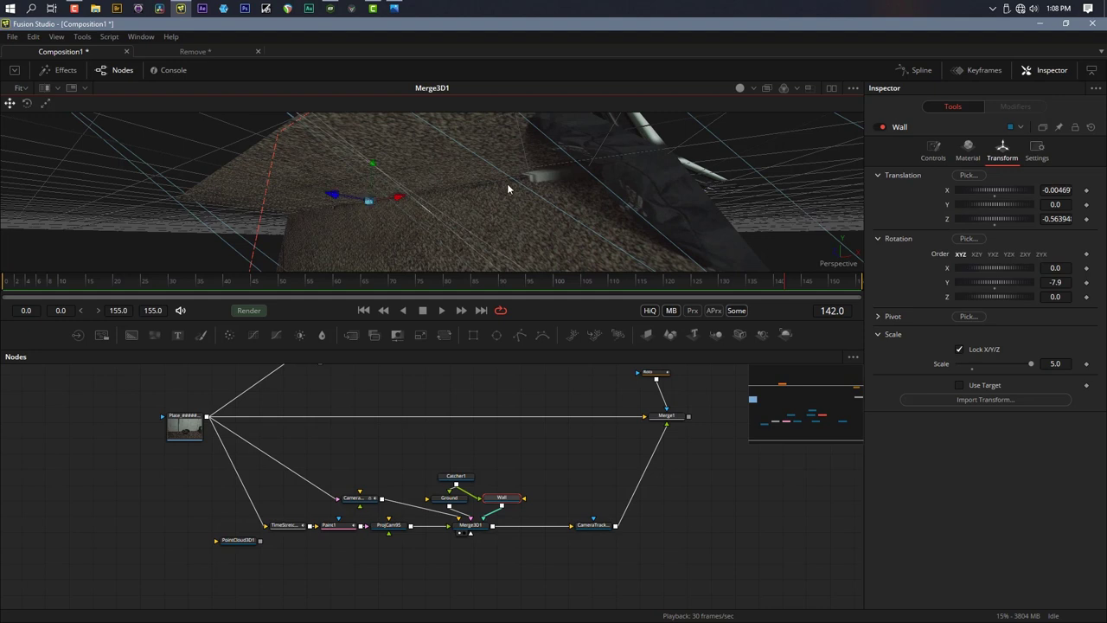
left_click_drag(418, 208, 405, 189)
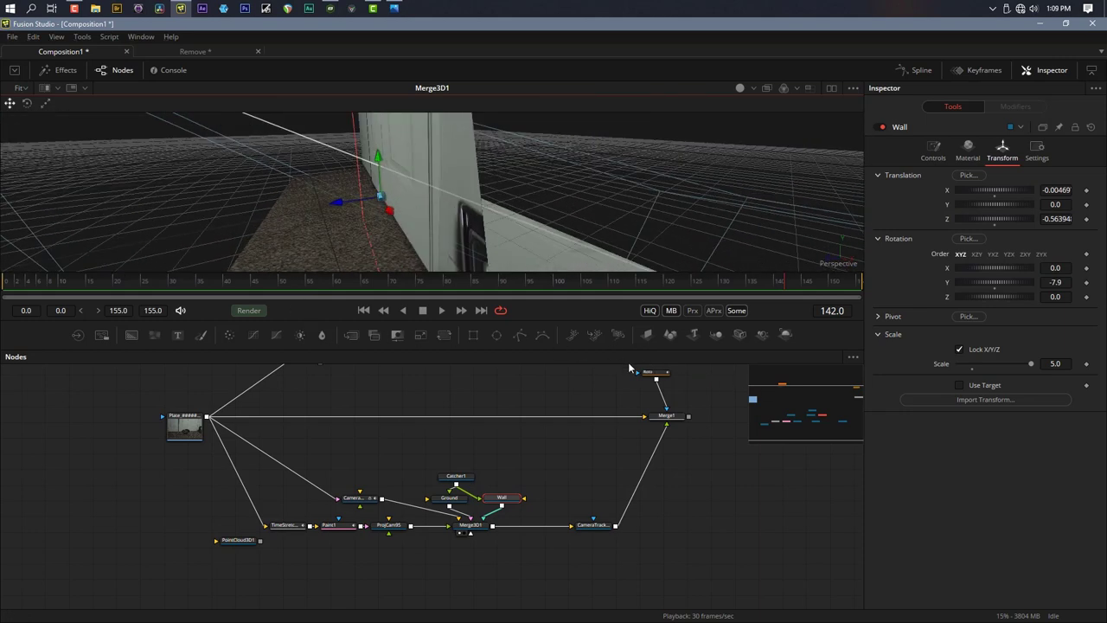
left_click(675, 418)
key("1")
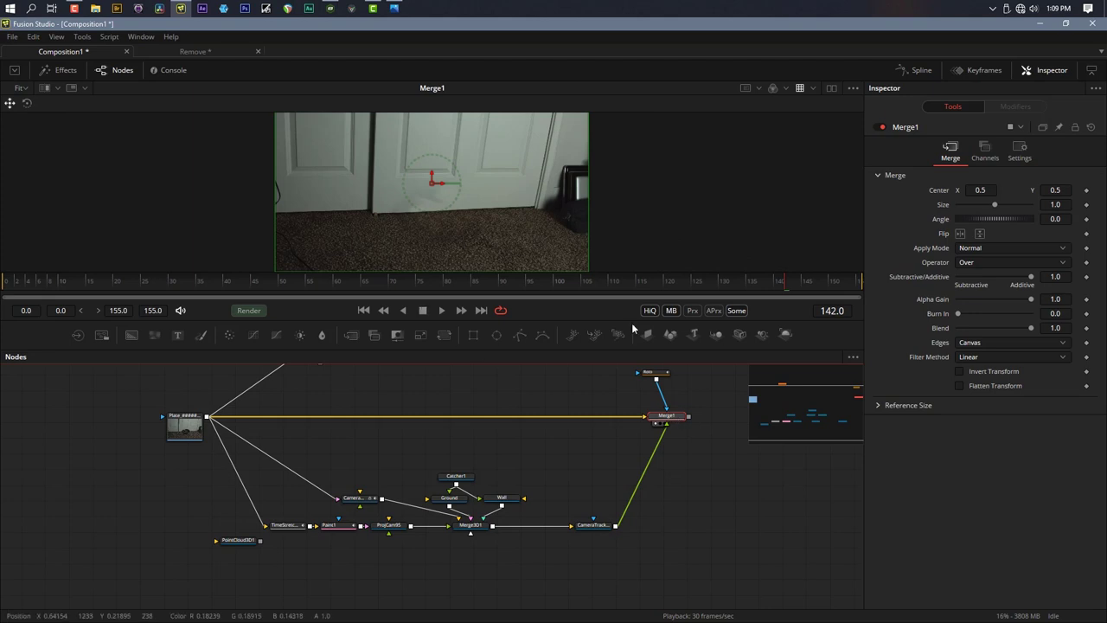
Soften the Roto mask with a Soft Edge of 0.0378 and a Border Width of 0.016
left_click(654, 375)
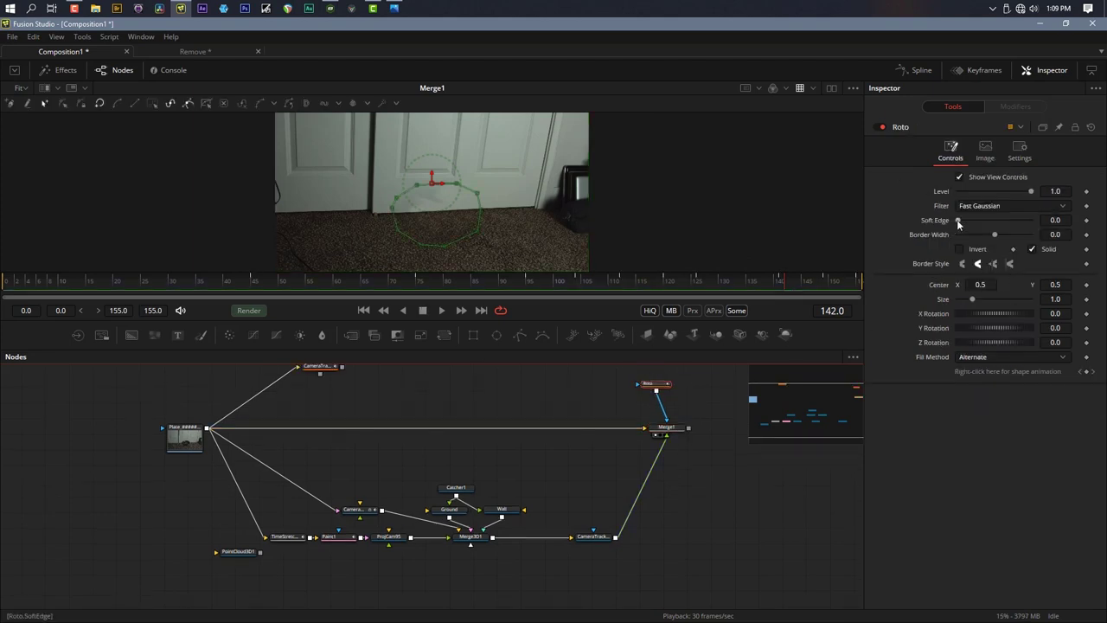
left_click_drag(957, 220, 987, 234)
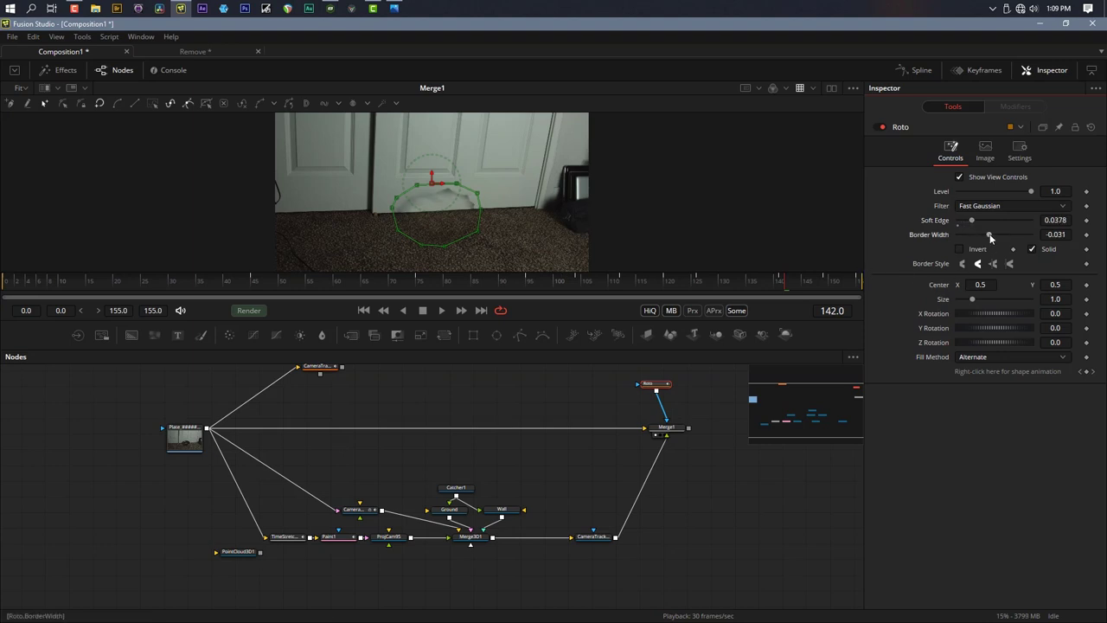
mouse_move(990, 233)
left_mouse_down()
mouse_move(975, 233)
mouse_move(992, 234)
left_mouse_up()
left_click_drag(997, 236, 999, 237)
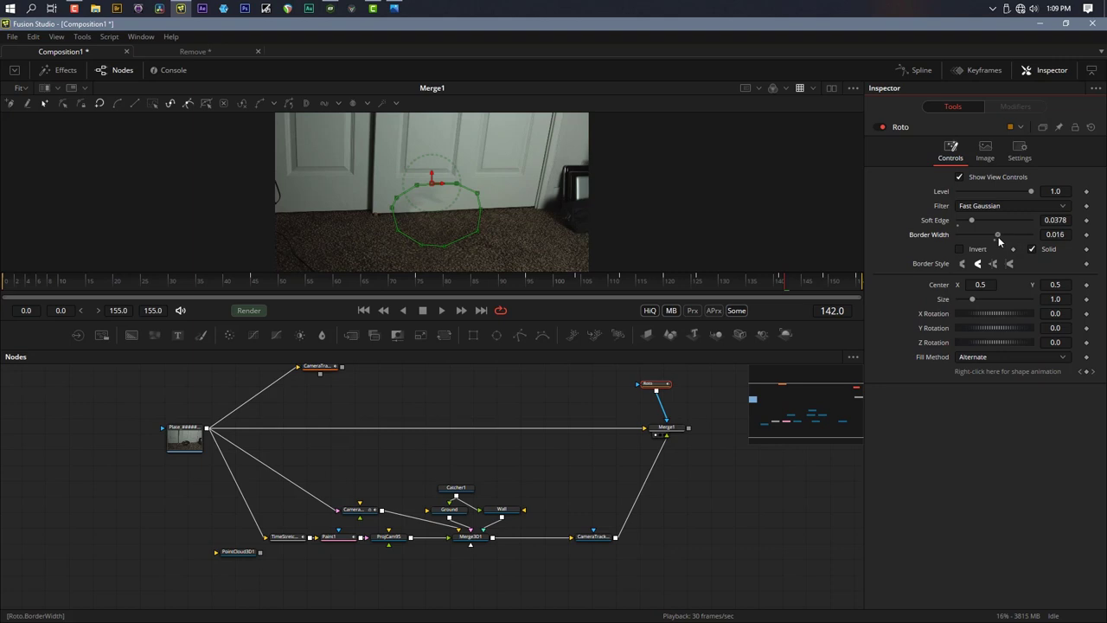
Play the composite and stop at frame 15, then set the Roto mask's Soft Edge to 0.0031 and Border Width to 0.013
left_click(467, 410)
key("space")
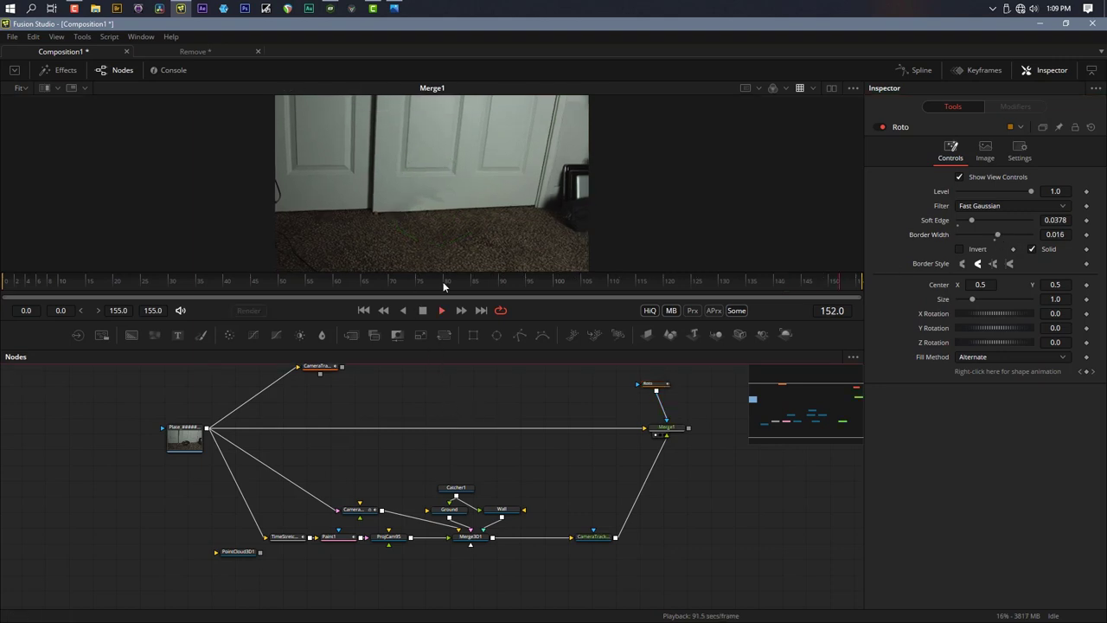
key("space")
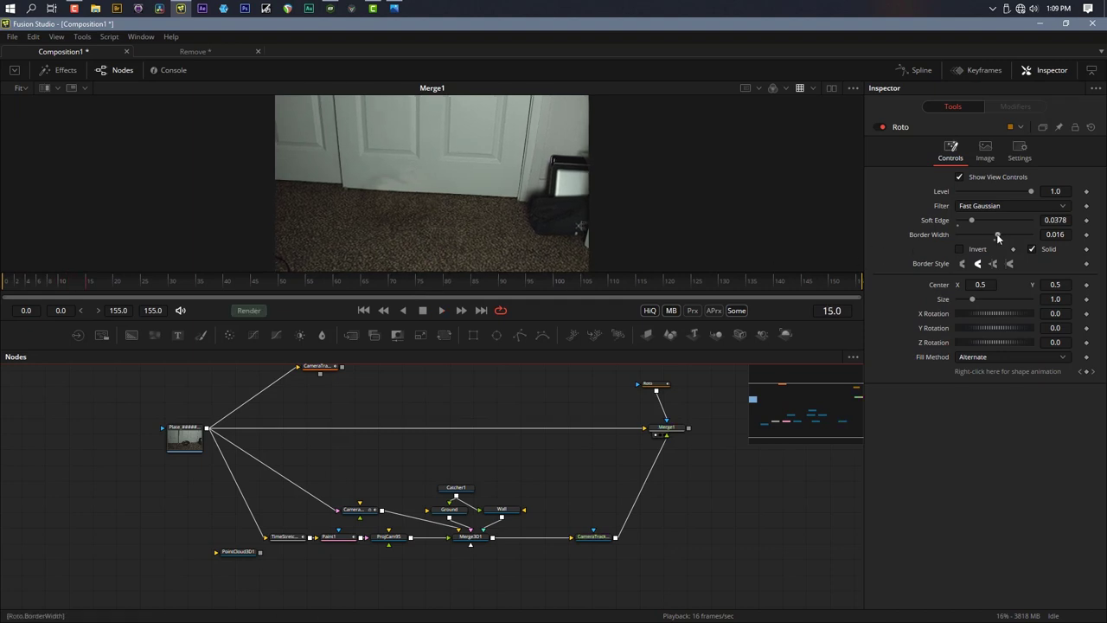
left_click_drag(998, 236, 992, 236)
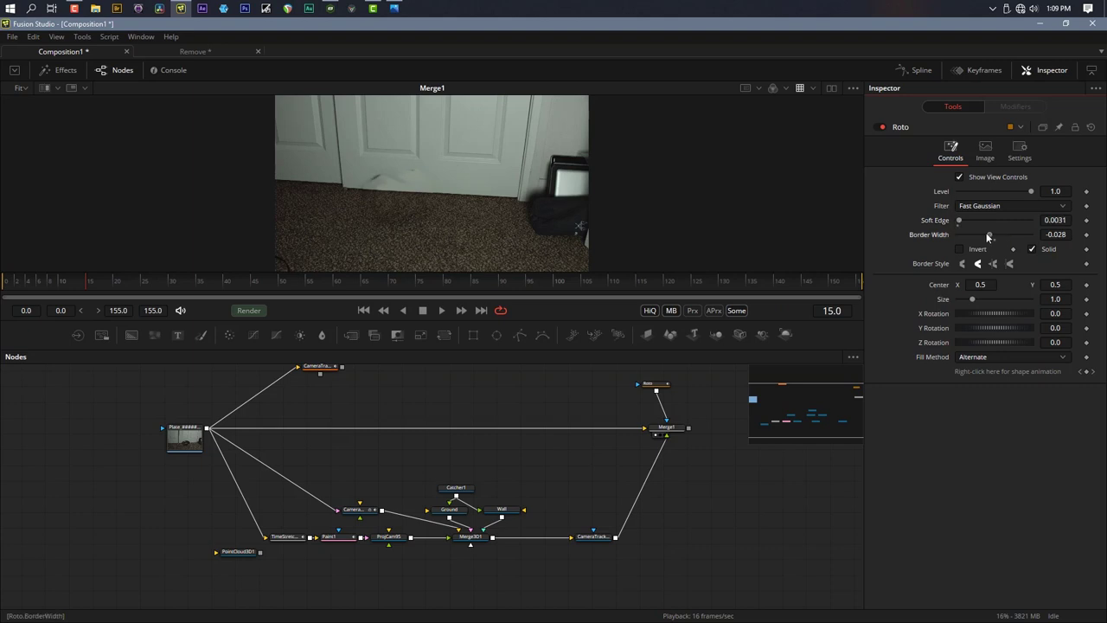
left_click_drag(988, 232, 995, 231)
Scrub the Merge1 composite to frame 89 and play it back from the start to review the bag removal
left_click_drag(112, 287, 232, 284)
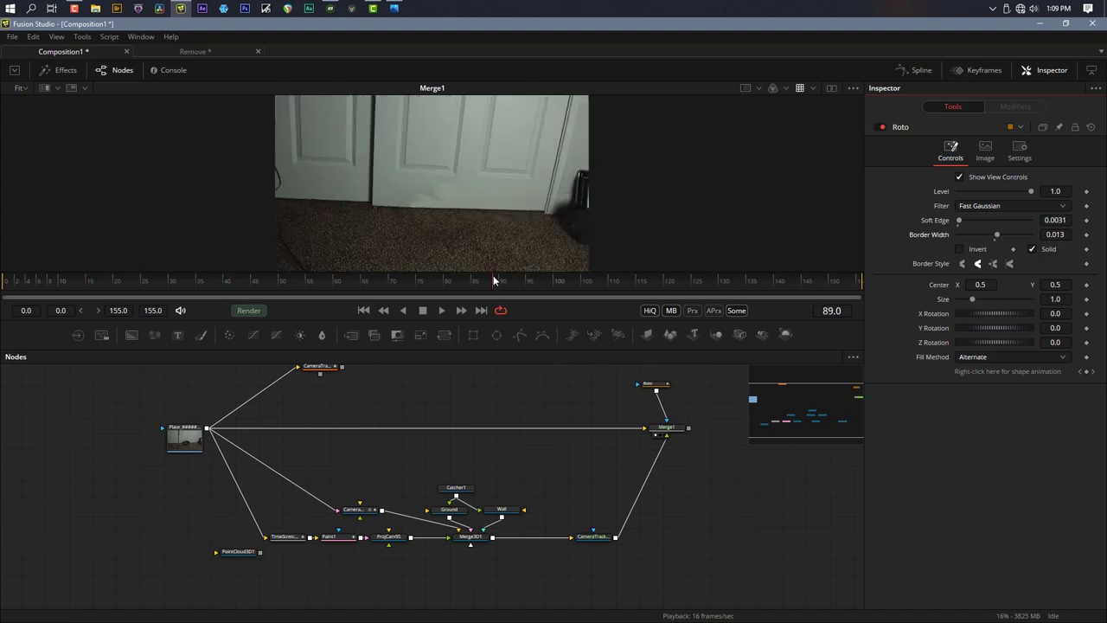
key("space")
key("shift+Left")
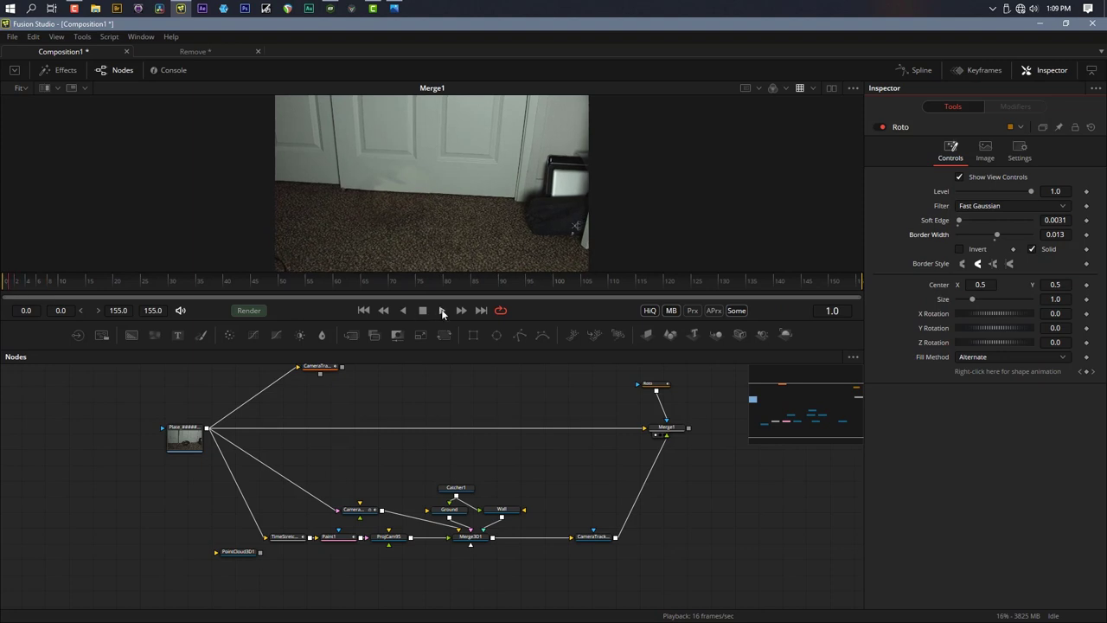
left_click(442, 311)
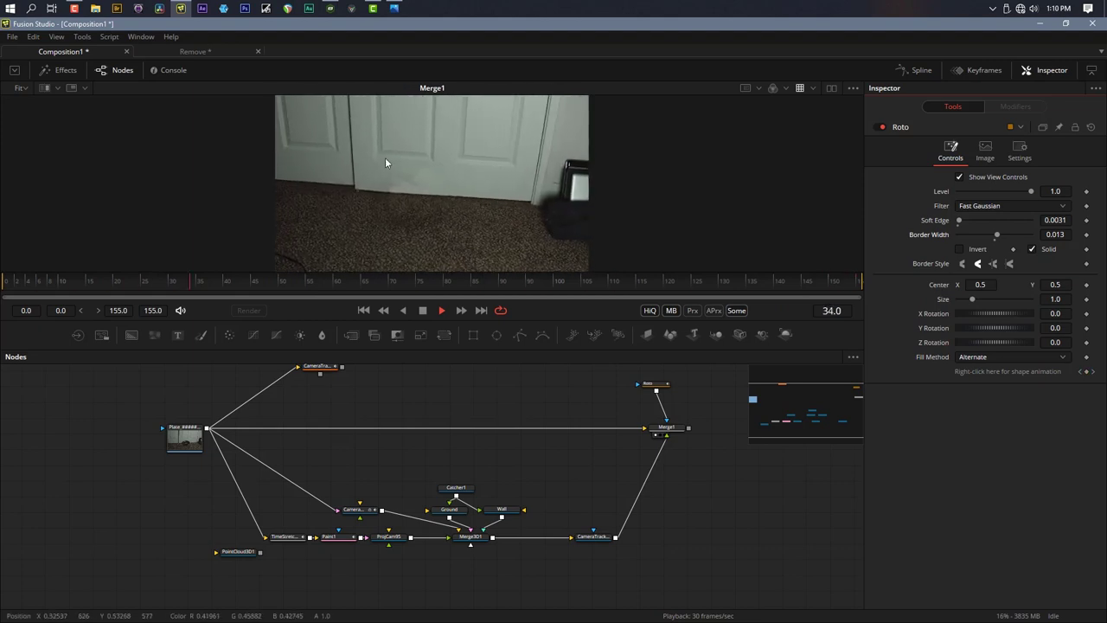
key("space")
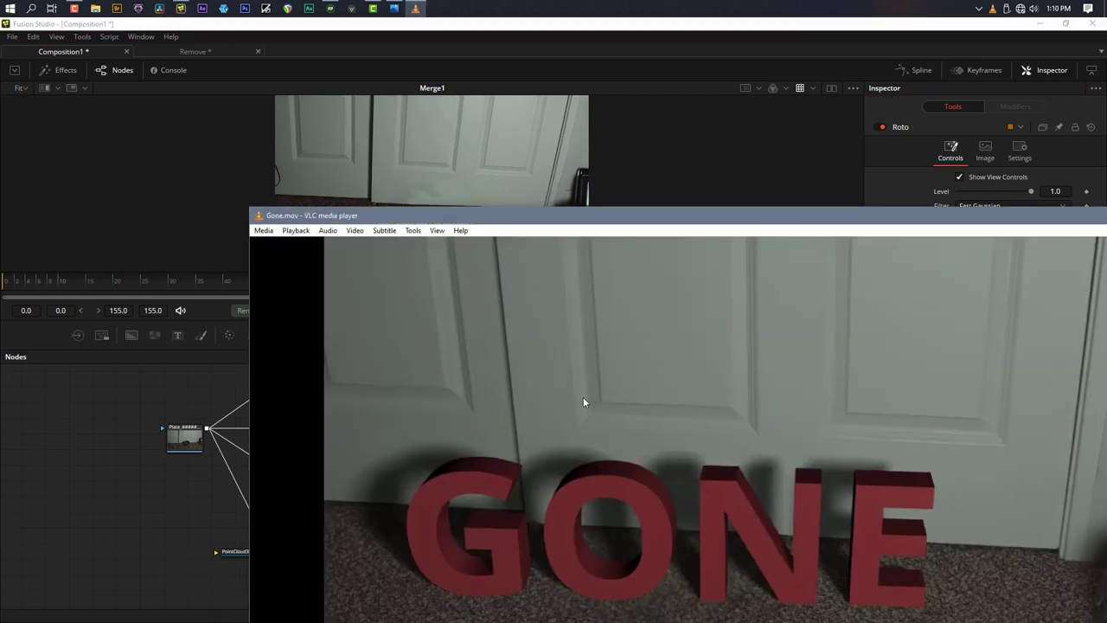
Watch Gone.mov full screen in VLC, close the player, and scrub the Fusion composite to frame 88
double_click(583, 402)
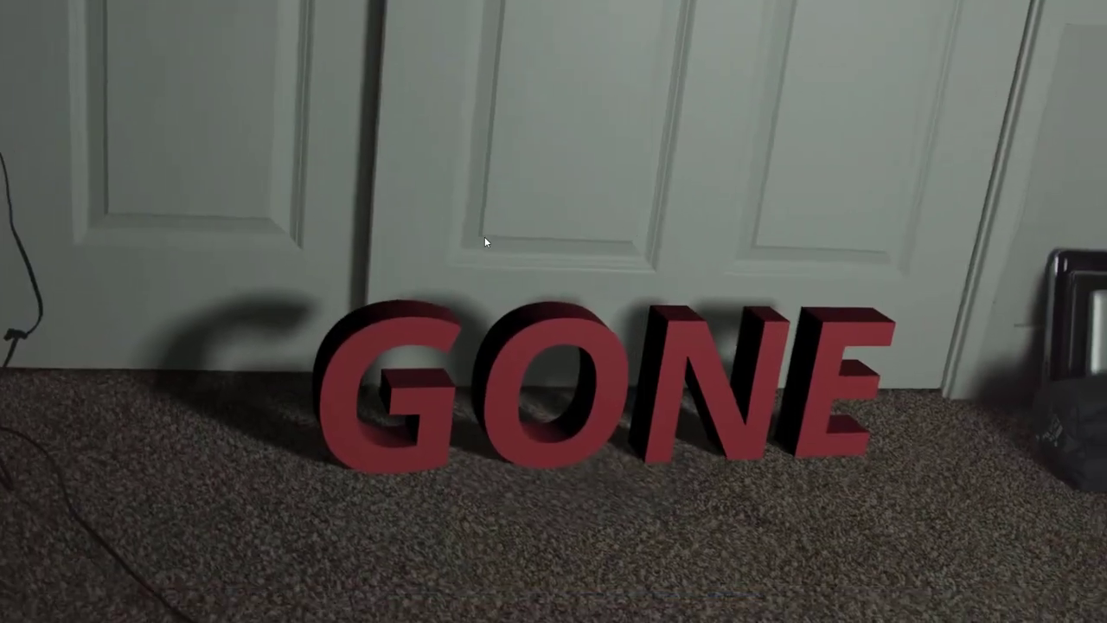
key("Escape")
key("ctrl+q")
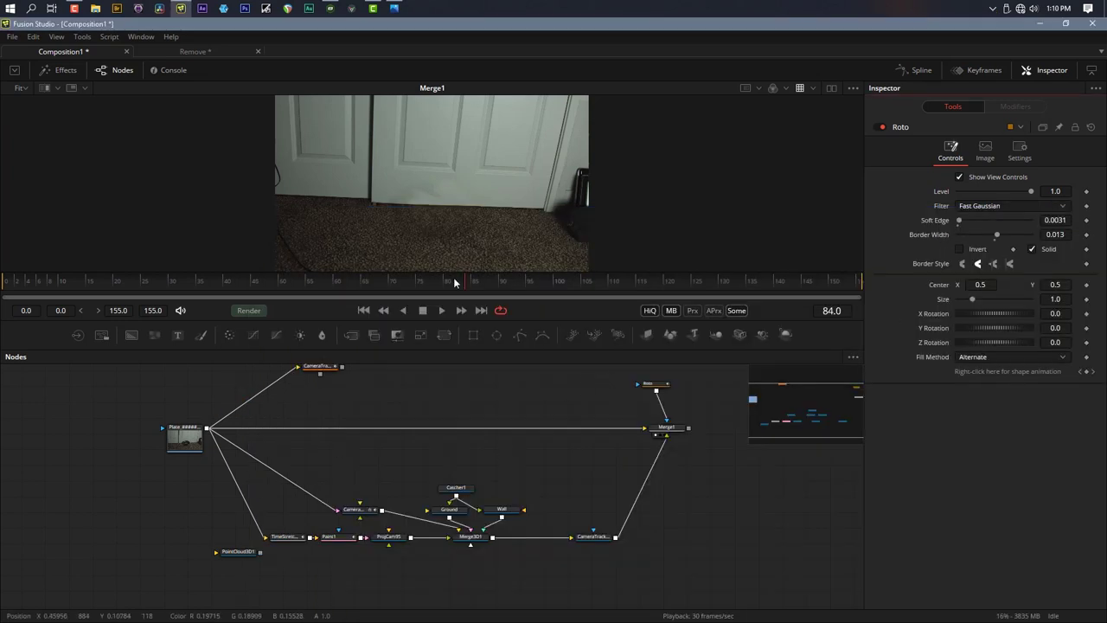
left_click_drag(347, 283, 487, 293)
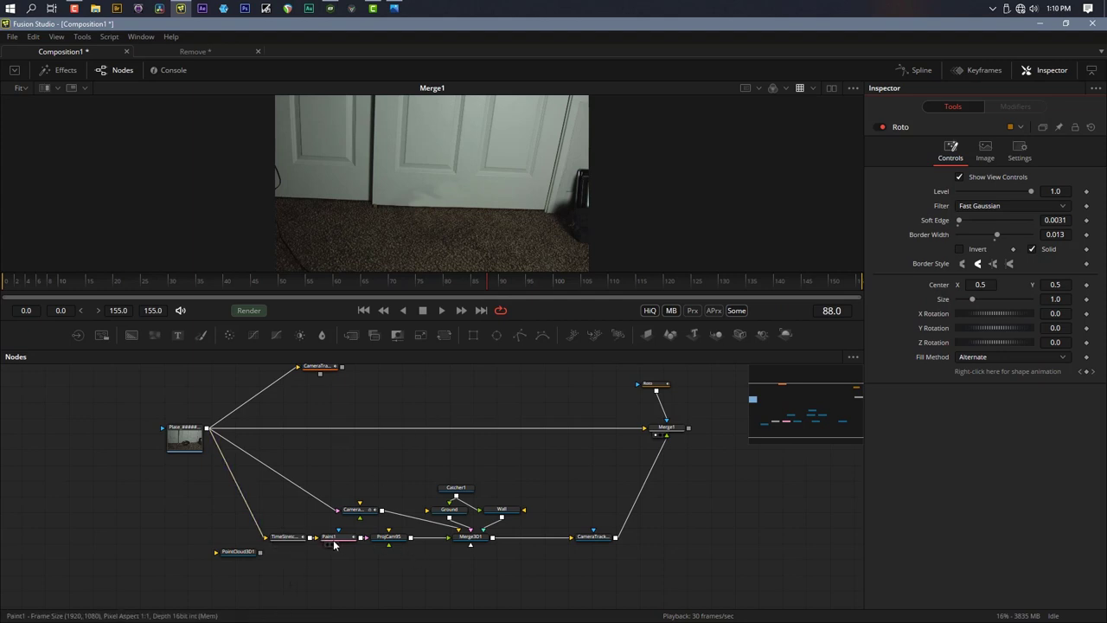
Tidy the node graph by moving TimeStretcher1 and Paint1 away from ProjCam95, shifting the plate loader outward, and placing PointCloud3D1 below the projection branch
mouse_move(266, 514)
left_mouse_down()
mouse_move(344, 552)
mouse_move(304, 536)
mouse_move(319, 543)
left_mouse_up()
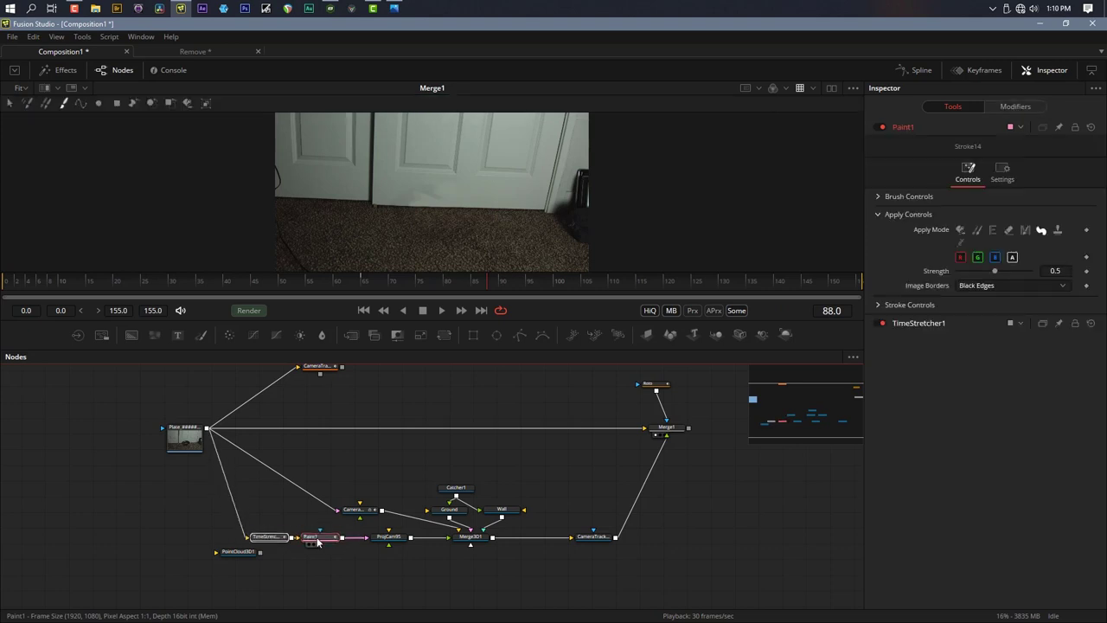
scroll(299, 546, "up", 2)
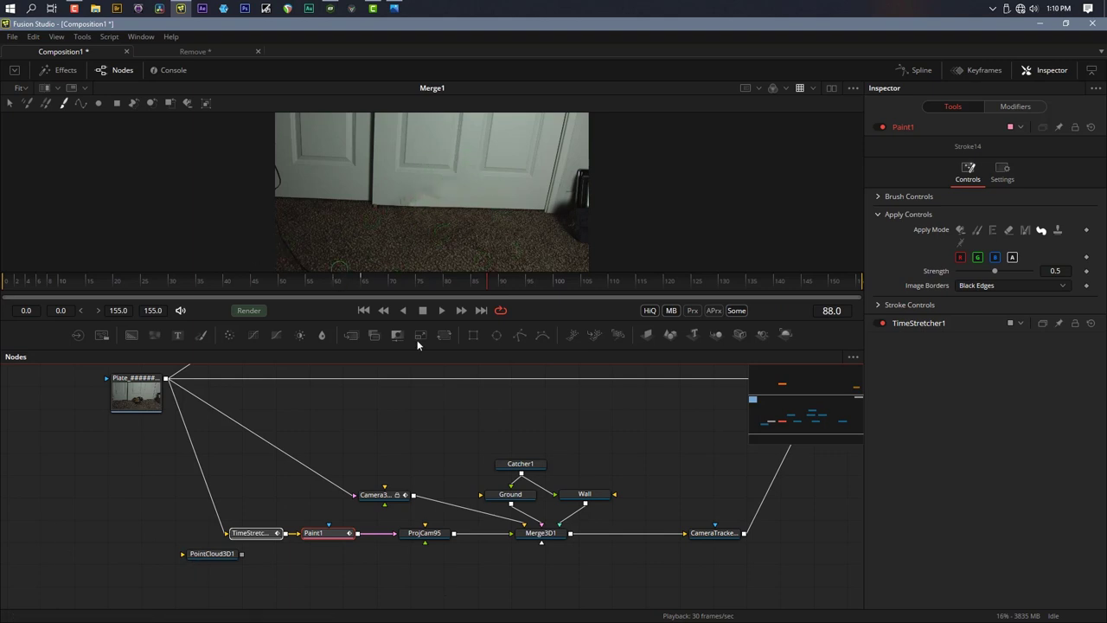
scroll(660, 487, "down", 3)
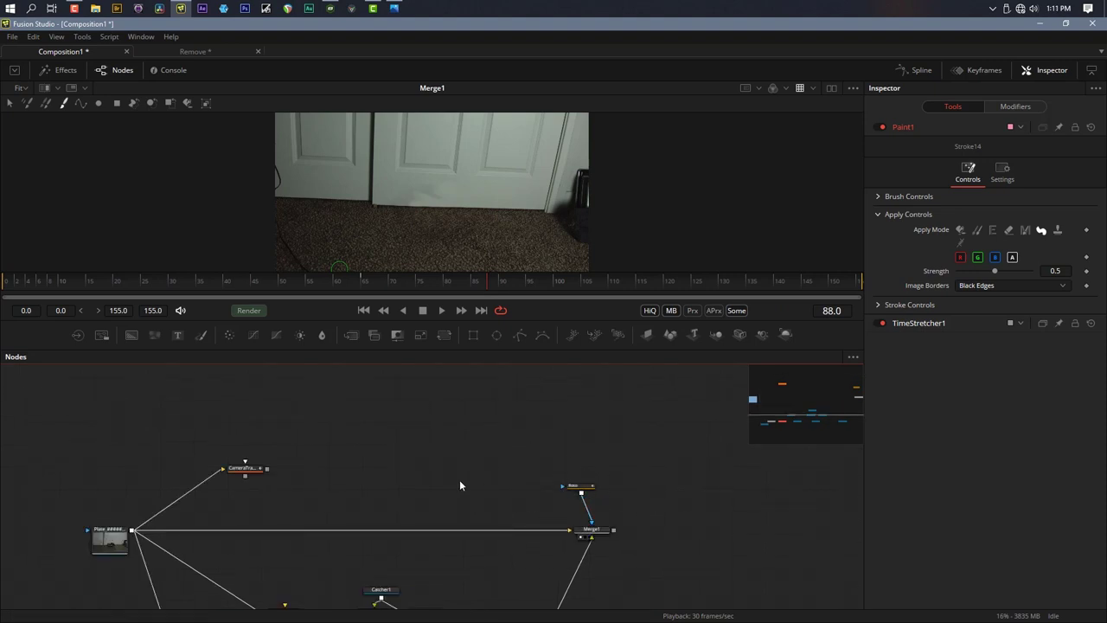
left_click_drag(440, 596, 456, 493)
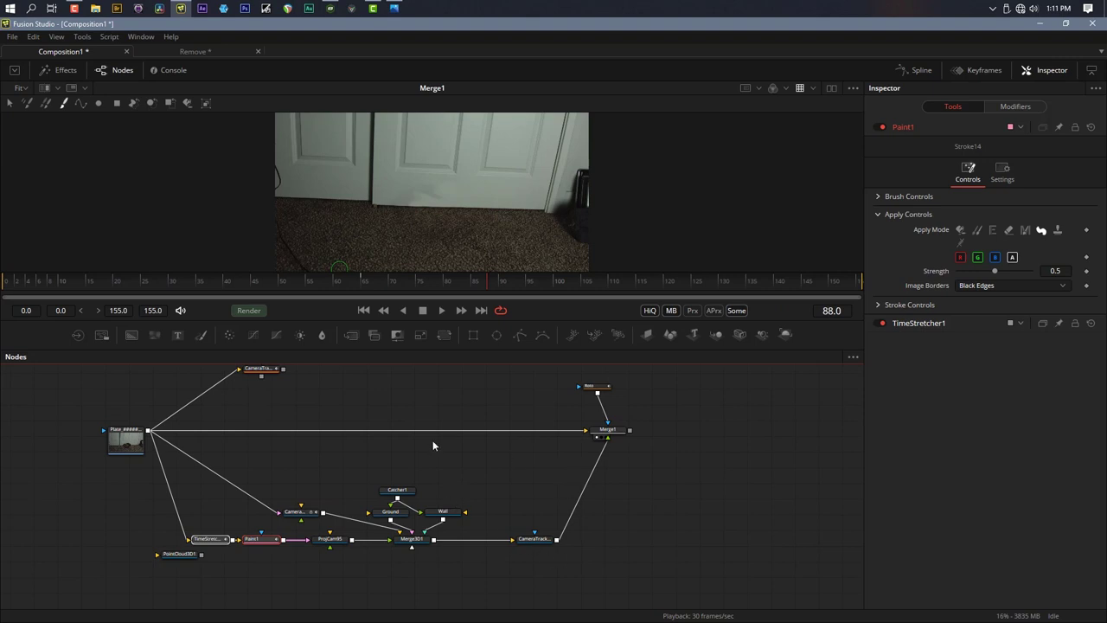
left_click_drag(134, 442, 111, 443)
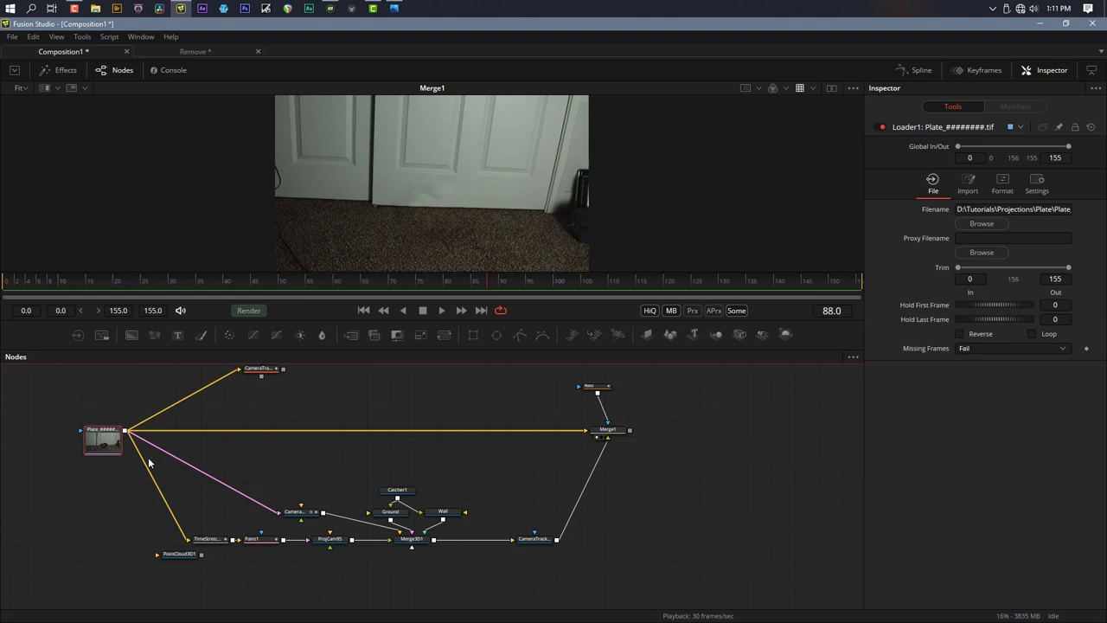
left_click_drag(178, 554, 376, 595)
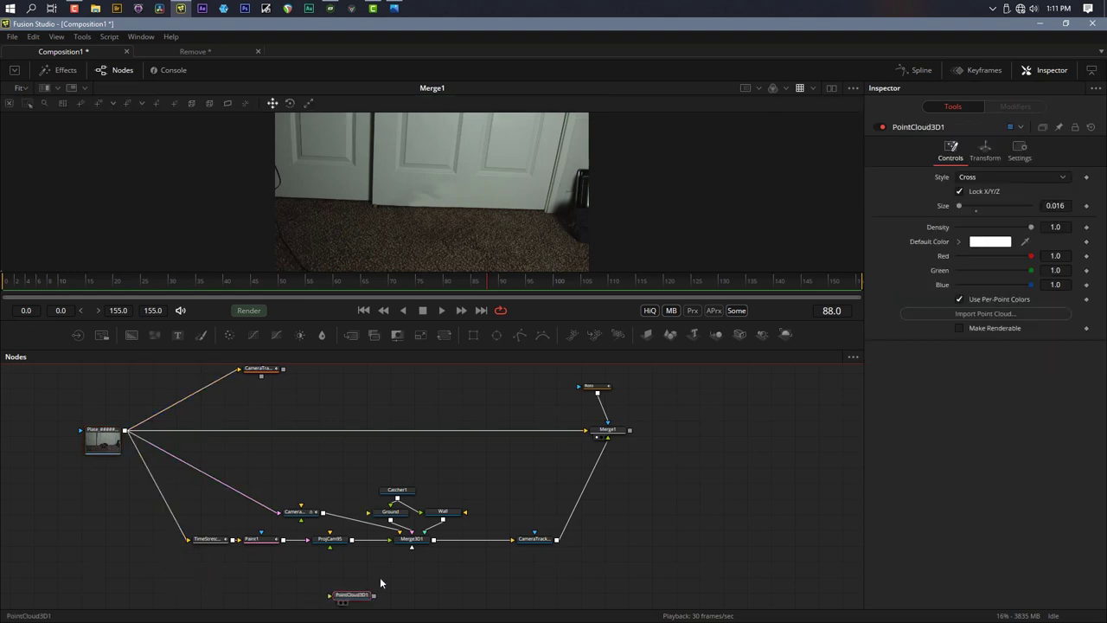